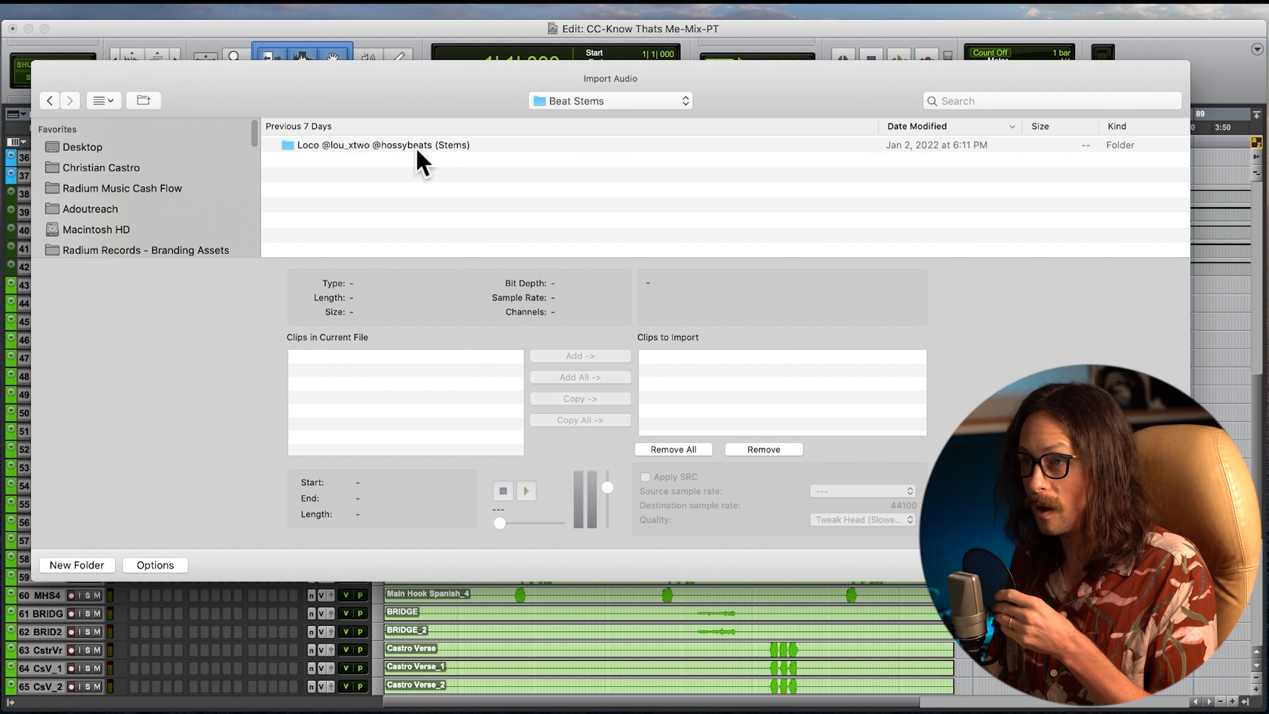
- Open the Loco stems folder inside Beat Stems in the audio import dialog and look through its WAV files
double_click(420, 145)
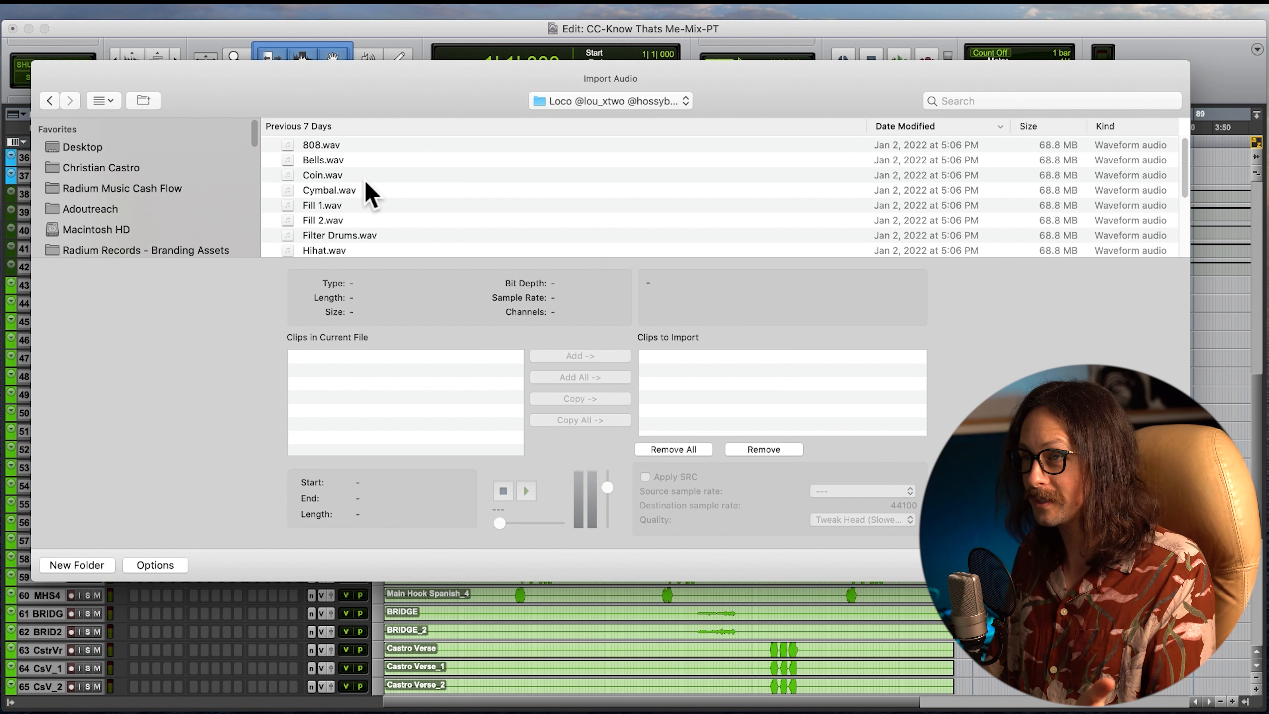
click(322, 146)
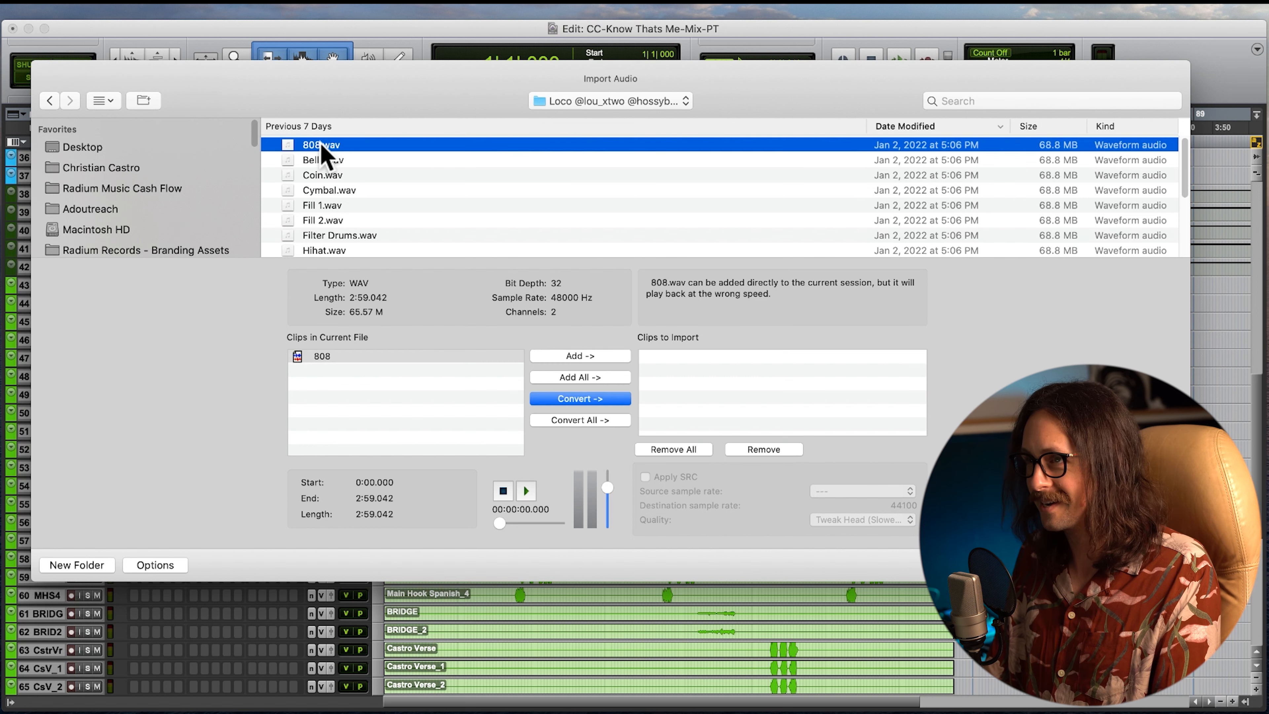
scroll(392, 170, down, 5)
scroll(398, 168, up, 5)
scroll(399, 169, down, 3)
scroll(398, 169, up, 3)
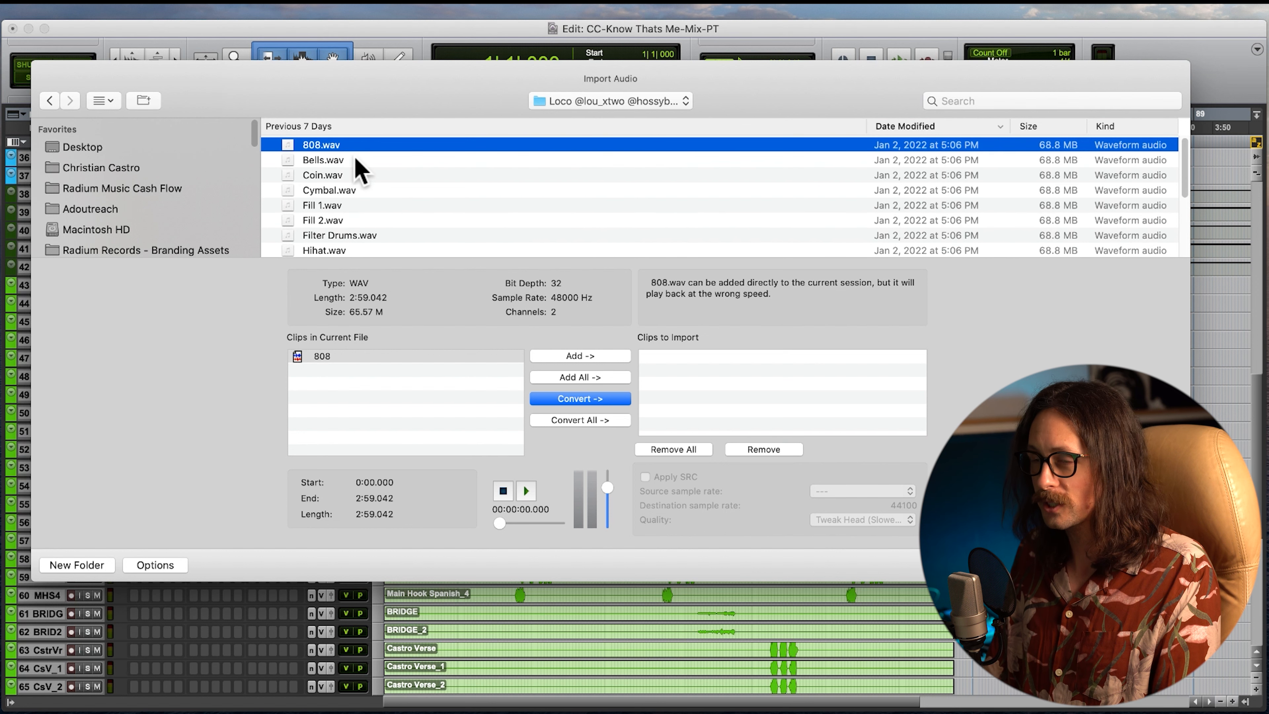
scroll(356, 178, down, 5)
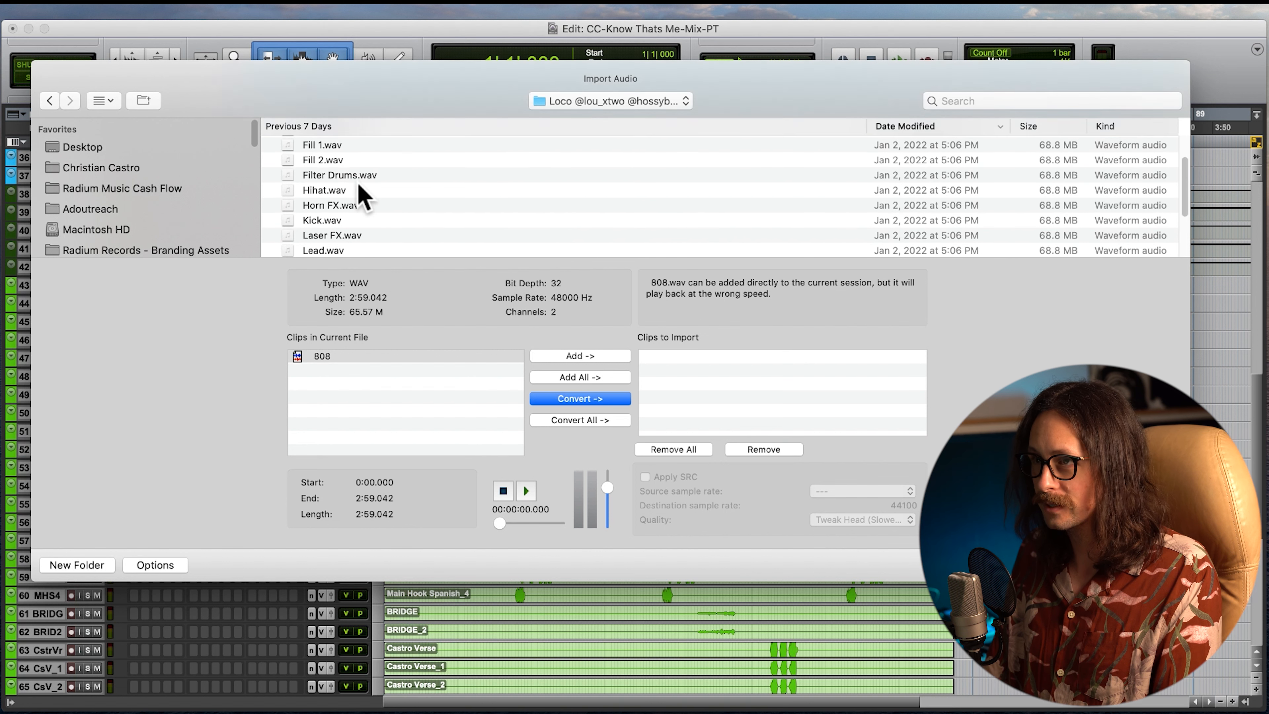
click(362, 192)
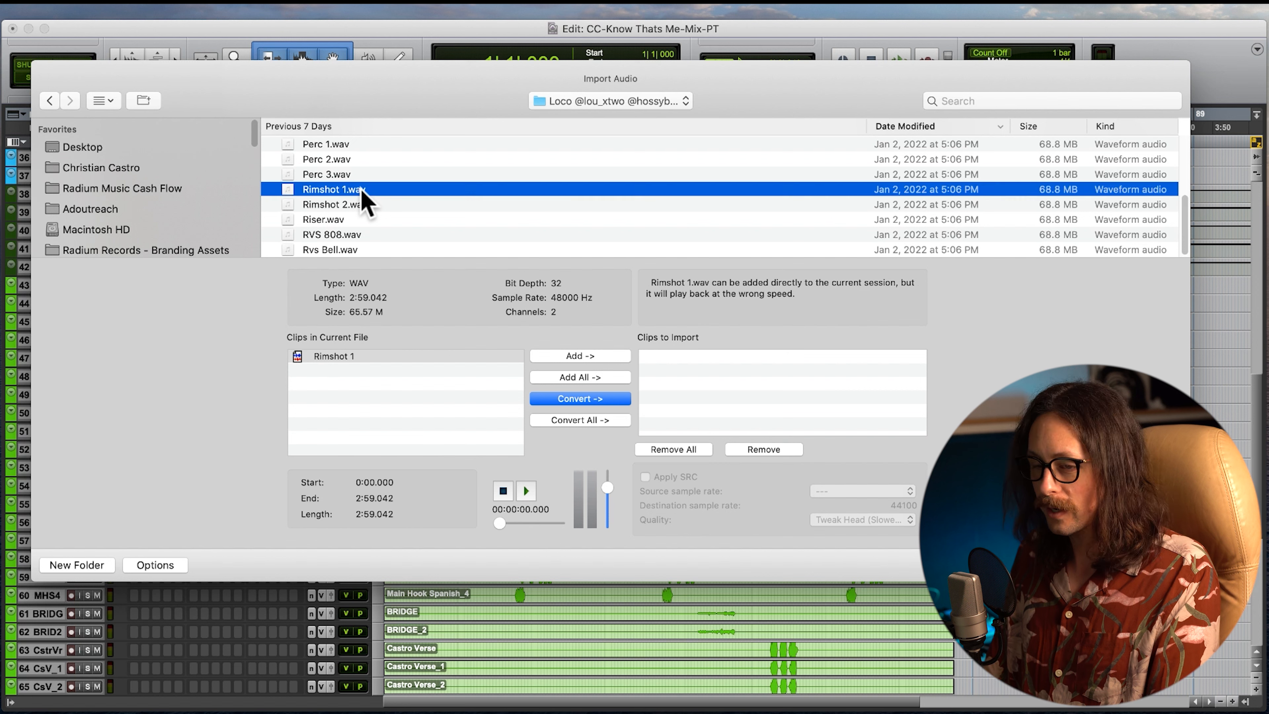
- Add all the WAV files in the stems folder to the clips to import
key(super+a)
click(594, 398)
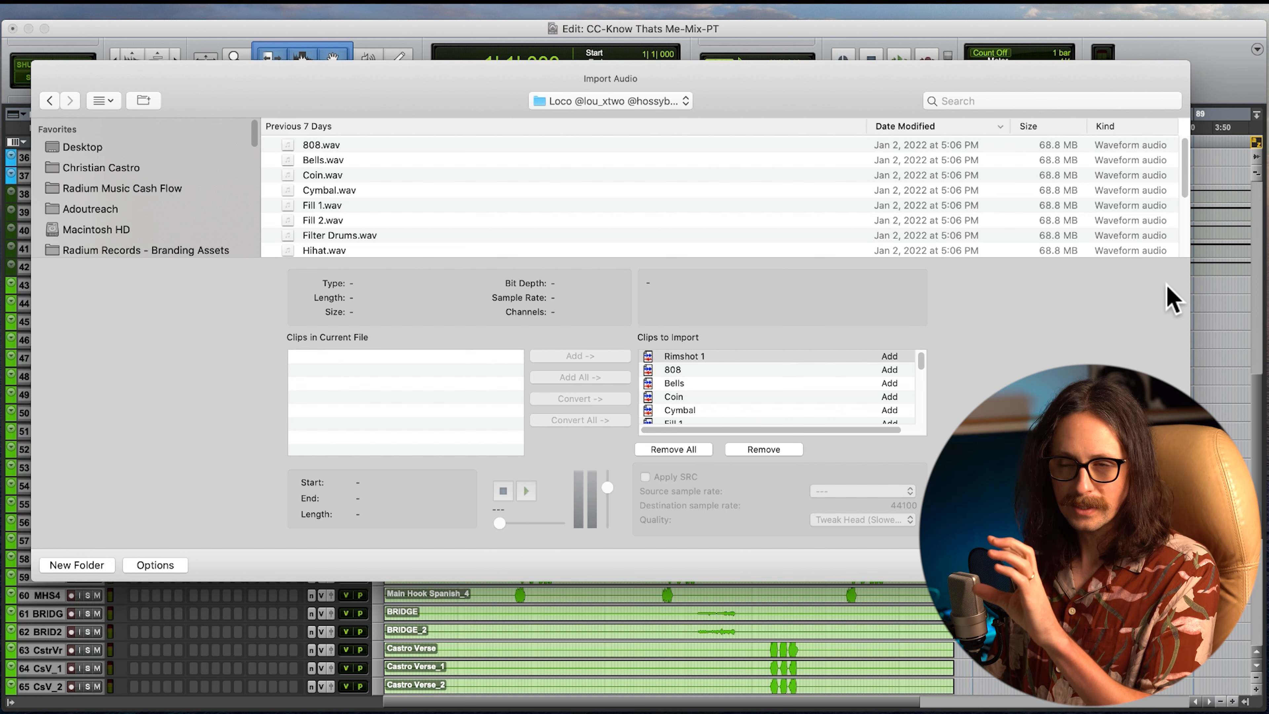
click(752, 399)
click(688, 356)
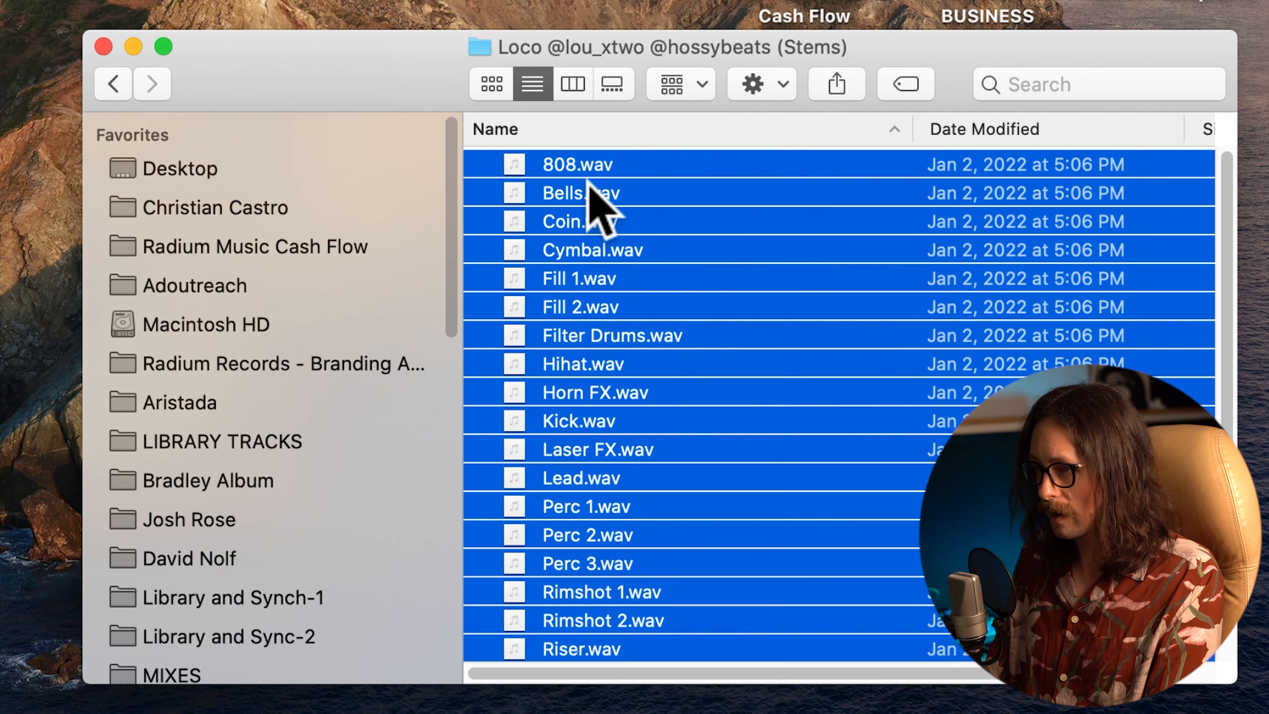
- Bring all the selected stems from the Finder folder into the Pro Tools session as new tracks, with their clips starting at 1|1|000
drag(588, 181, 390, 648)
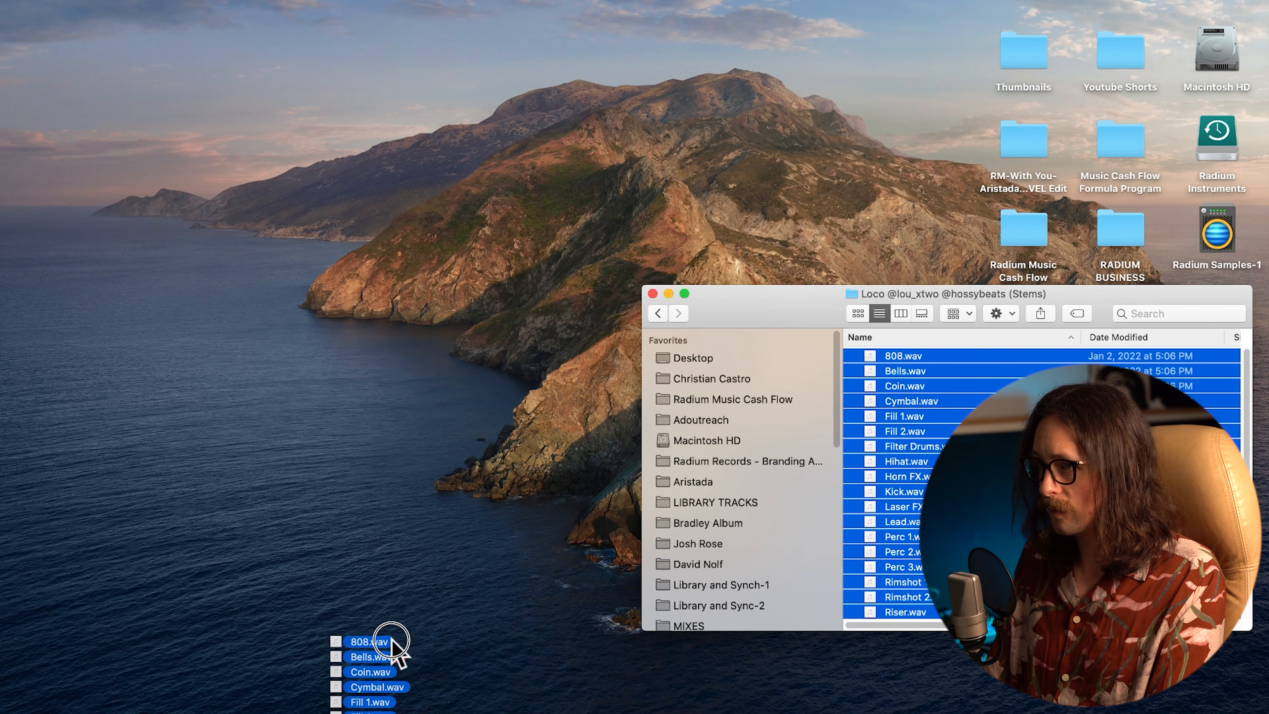
key(super+Tab)
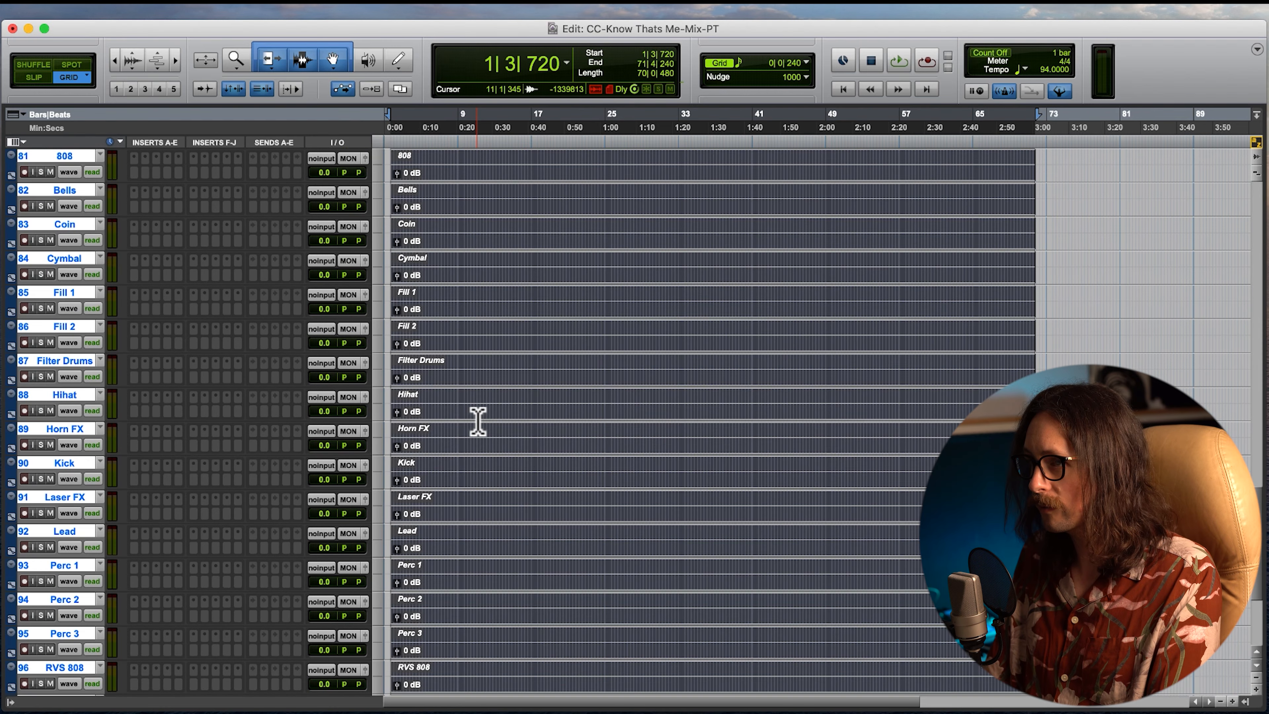
scroll(478, 421, up, 5)
drag(464, 350, 430, 353)
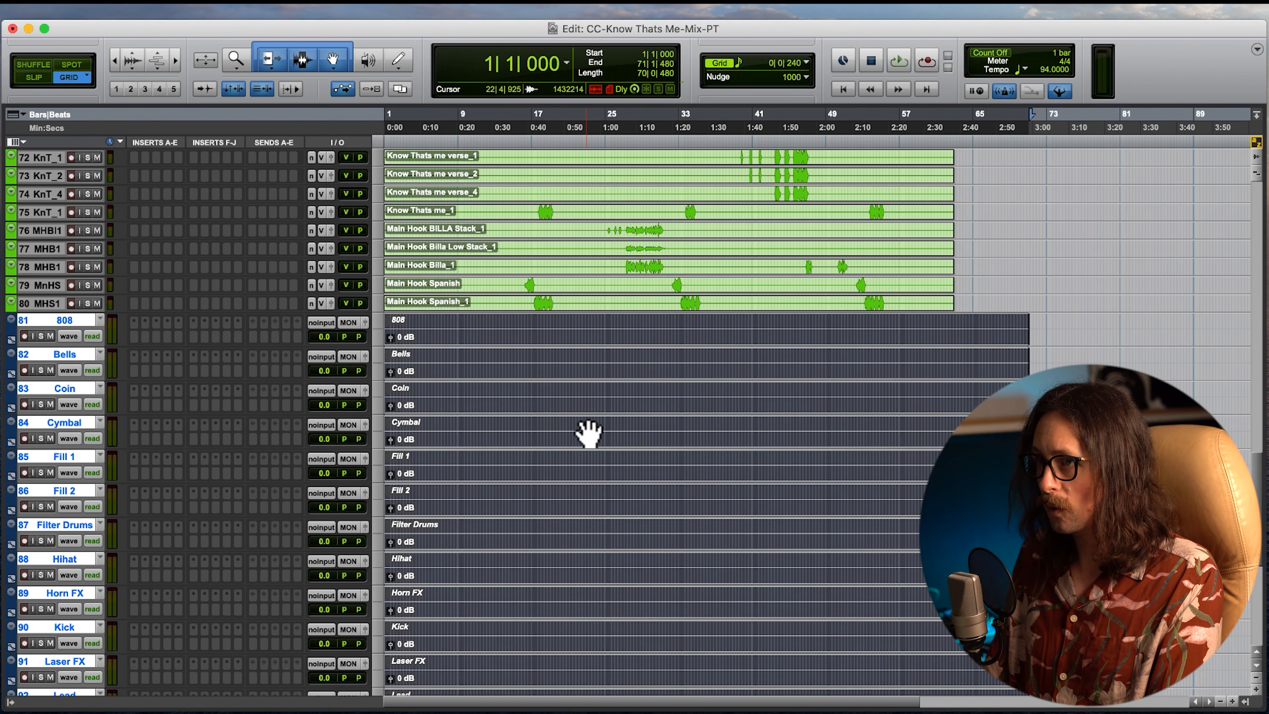
- Move the imported stem tracks, 808 through Rvs Bell, directly below the Fattening track and above the raw vocal tracks
drag(70, 322, 100, 196)
scroll(76, 340, up, 3)
scroll(77, 272, up, 3)
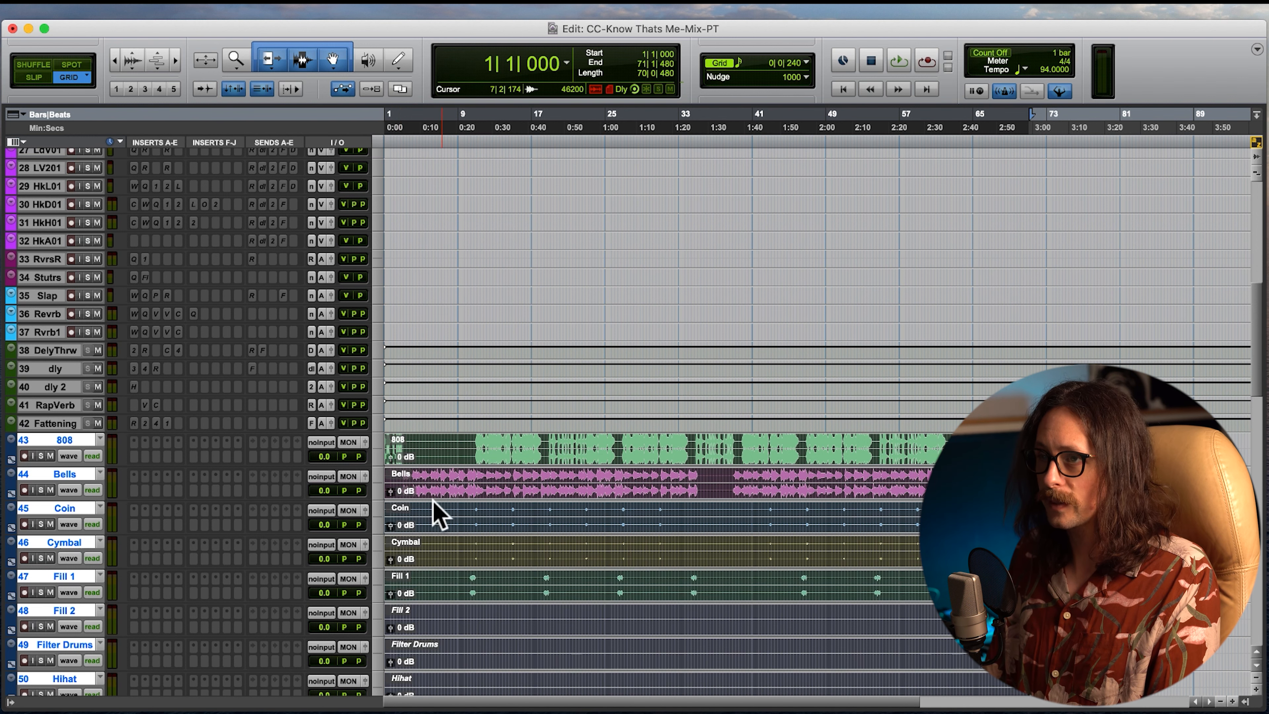
- Look over the stem, vocal and mix template tracks and enlarge the track heights until inserts, sends and routing are readable
scroll(434, 515, down, 15)
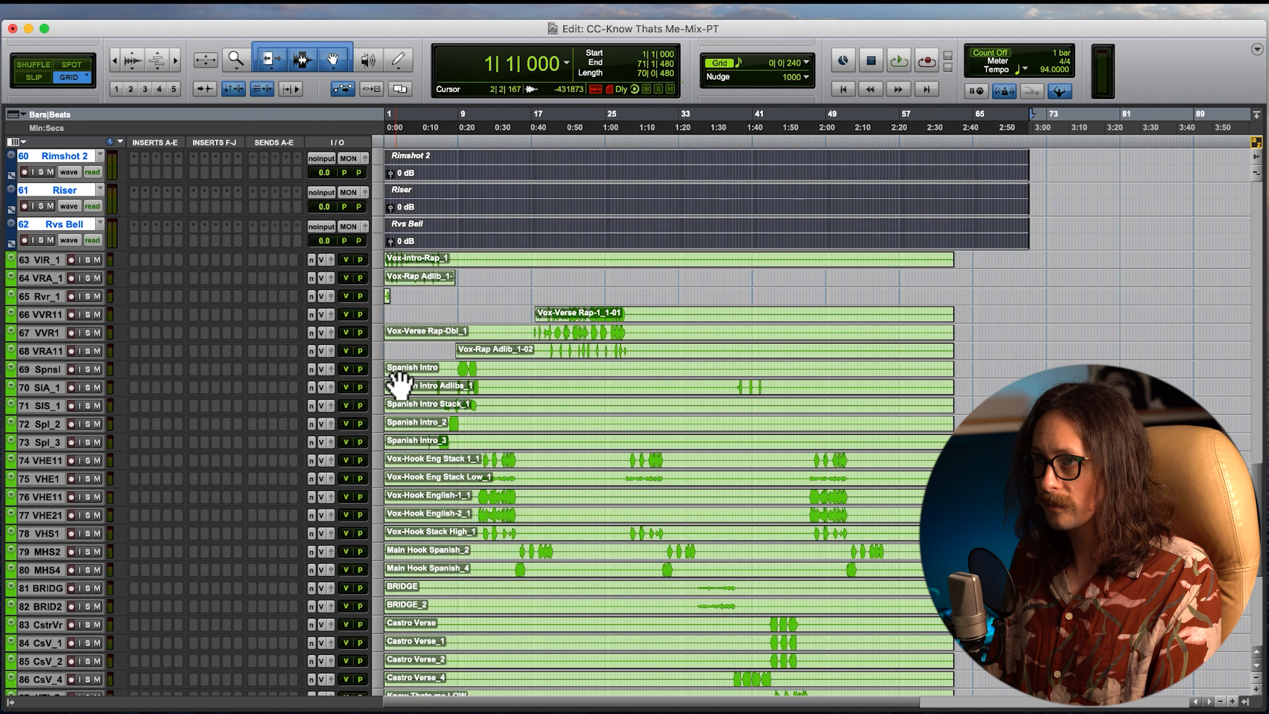
scroll(399, 385, up, 15)
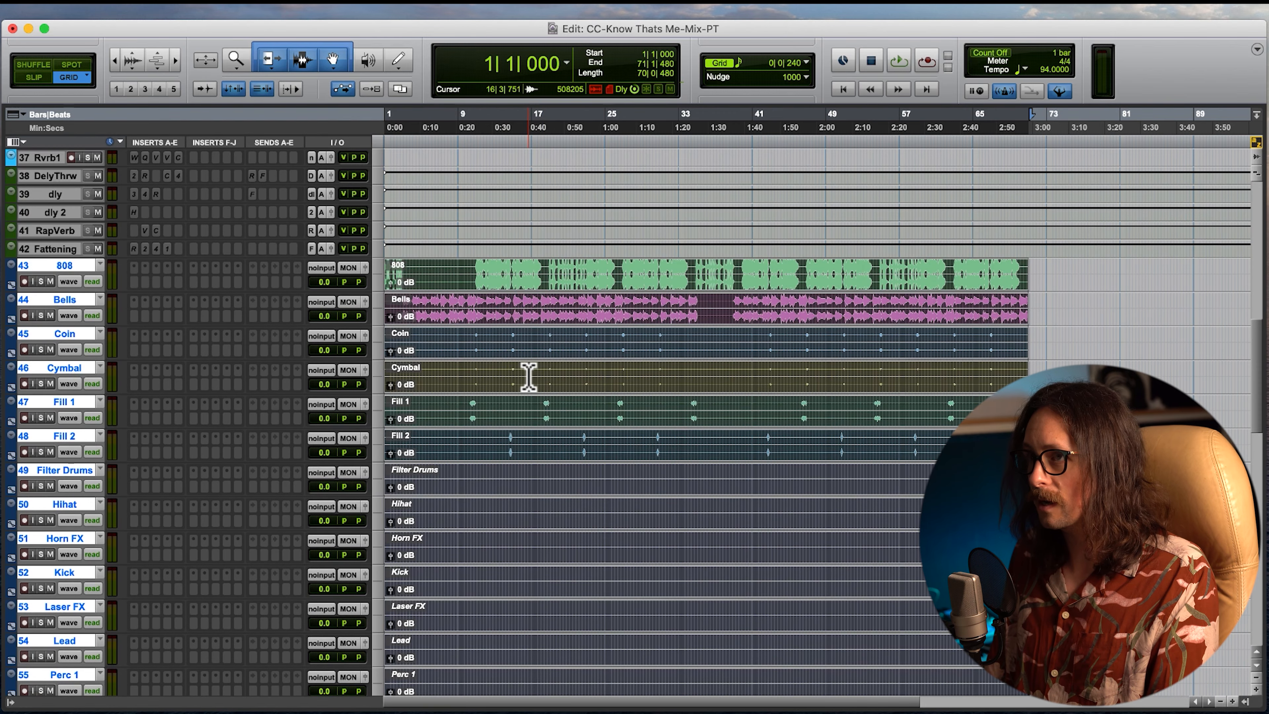
scroll(528, 375, up, 8)
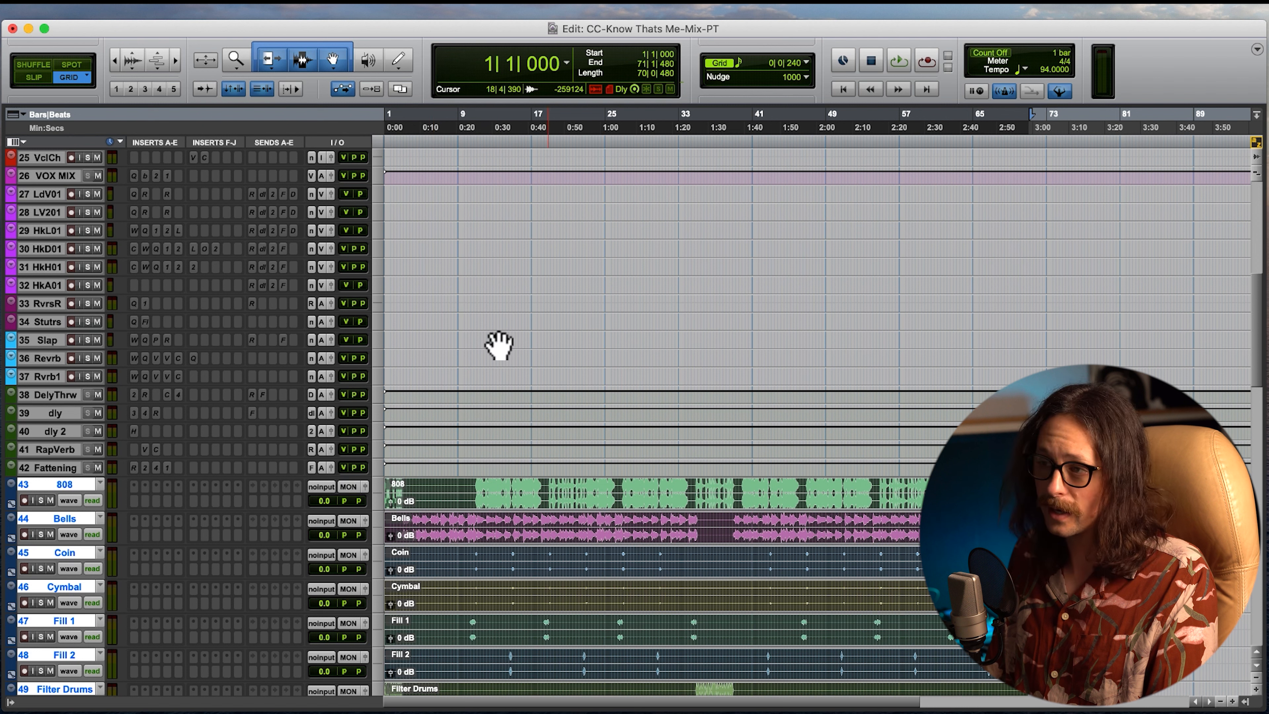
scroll(424, 269, up, 2)
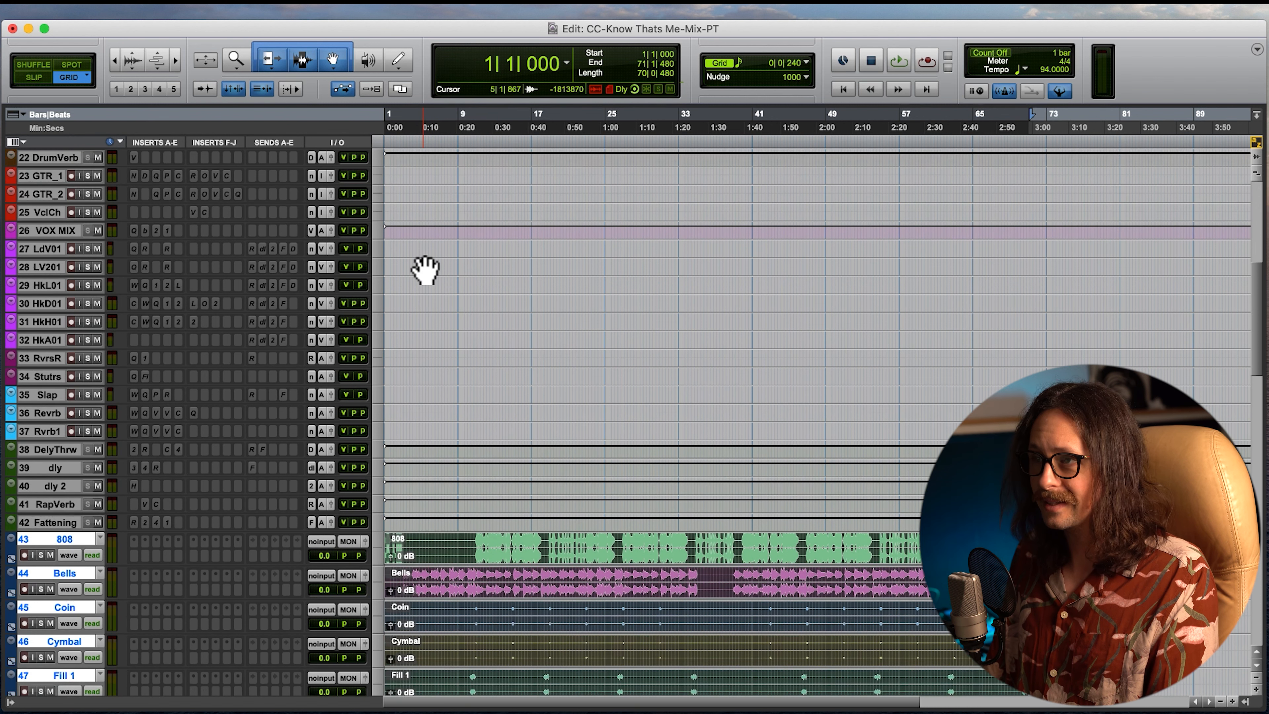
scroll(424, 270, up, 8)
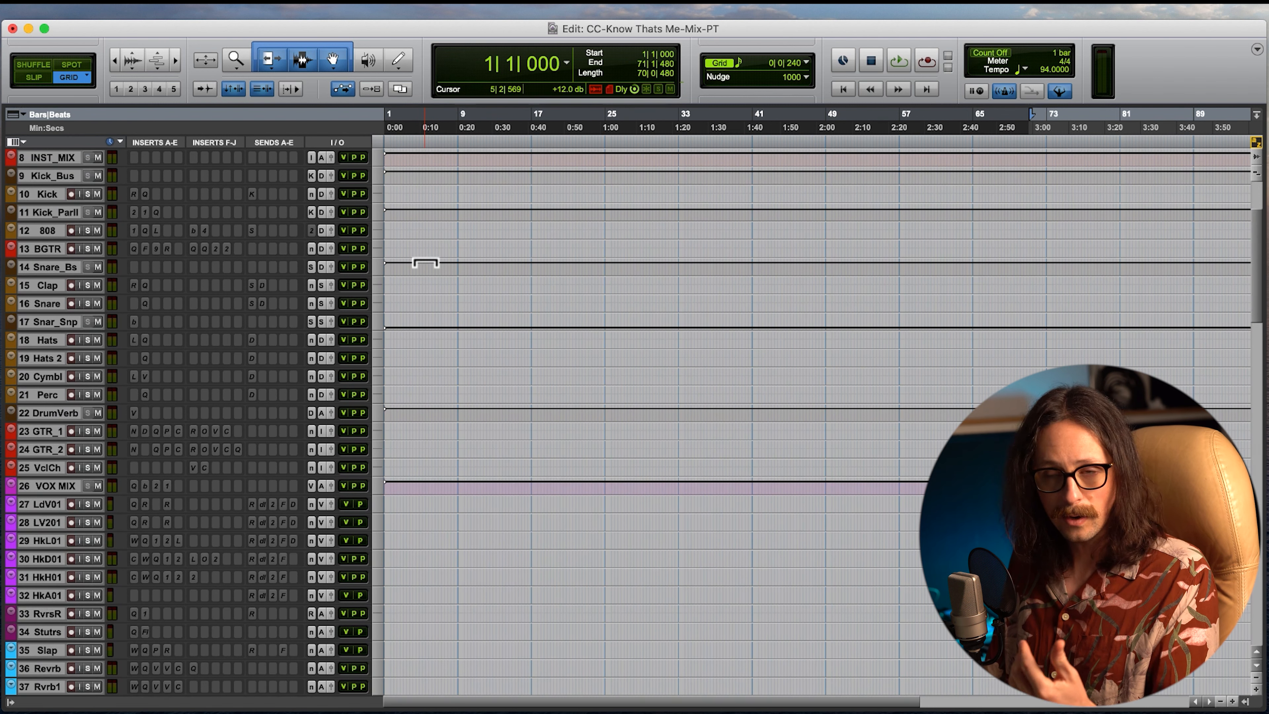
scroll(424, 262, up, 2)
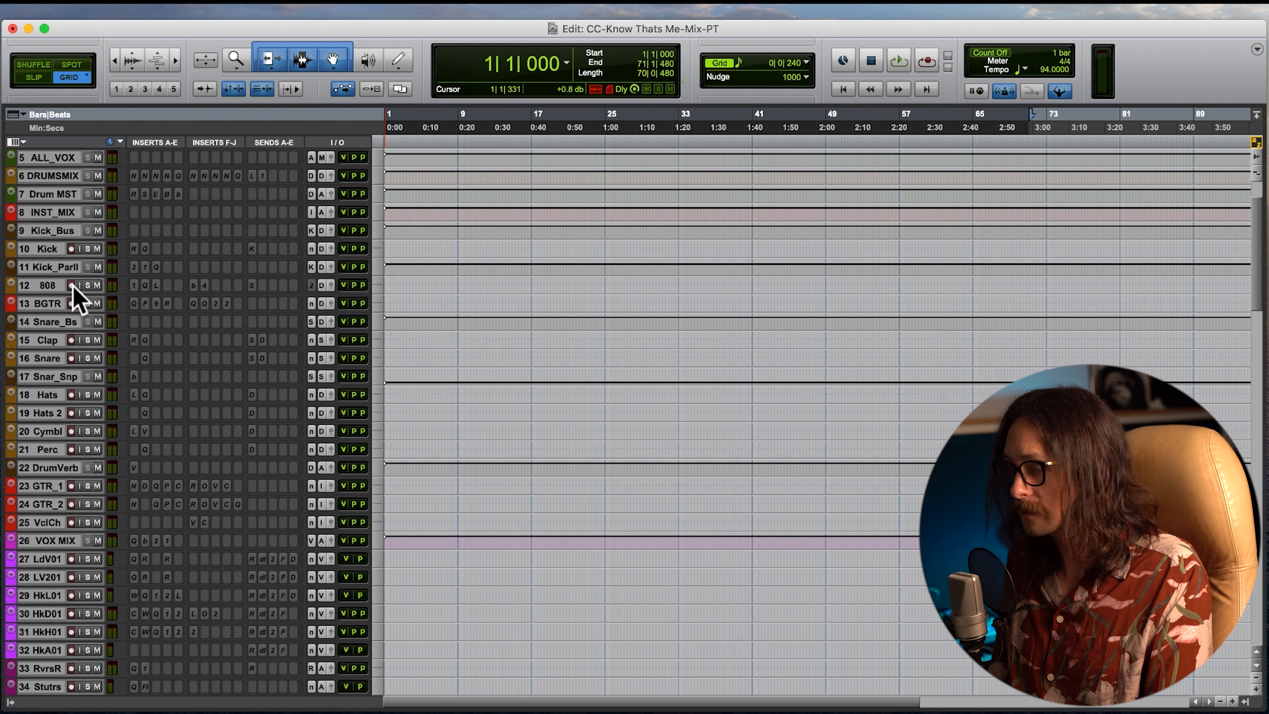
key(ctrl+alt+Down)
key(ctrl+alt+Up)
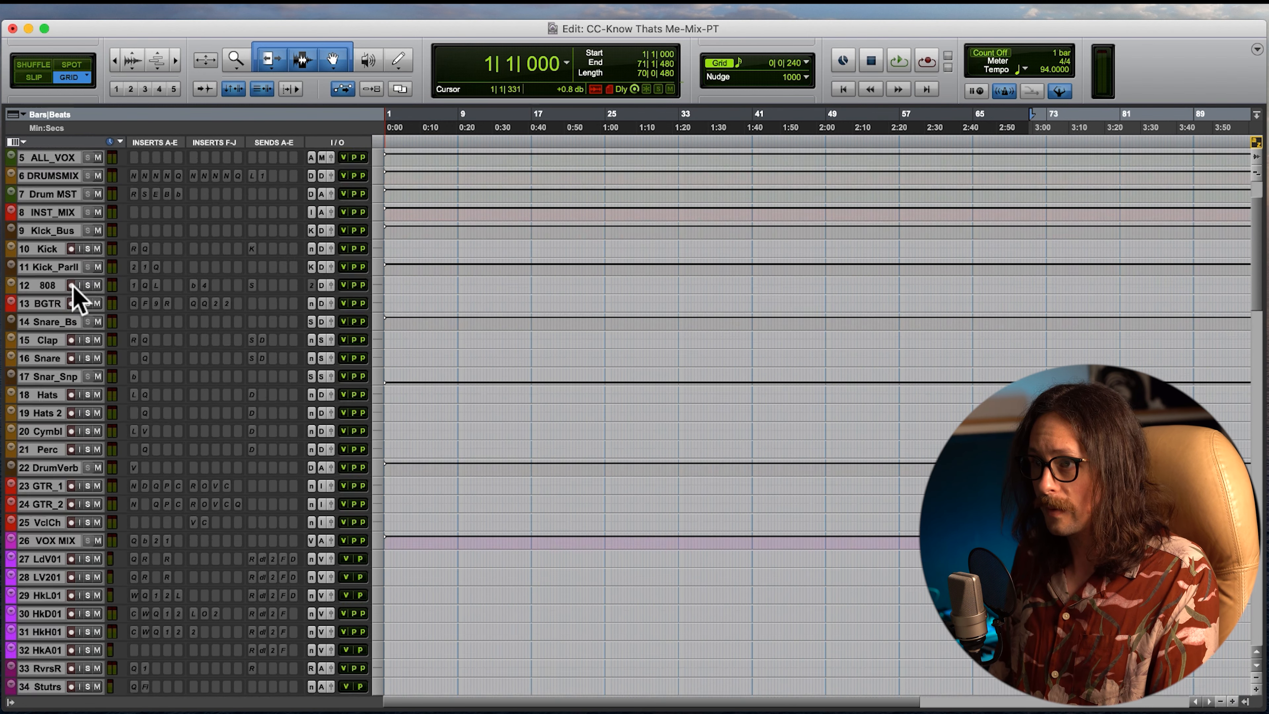
key(ctrl+alt+Up)
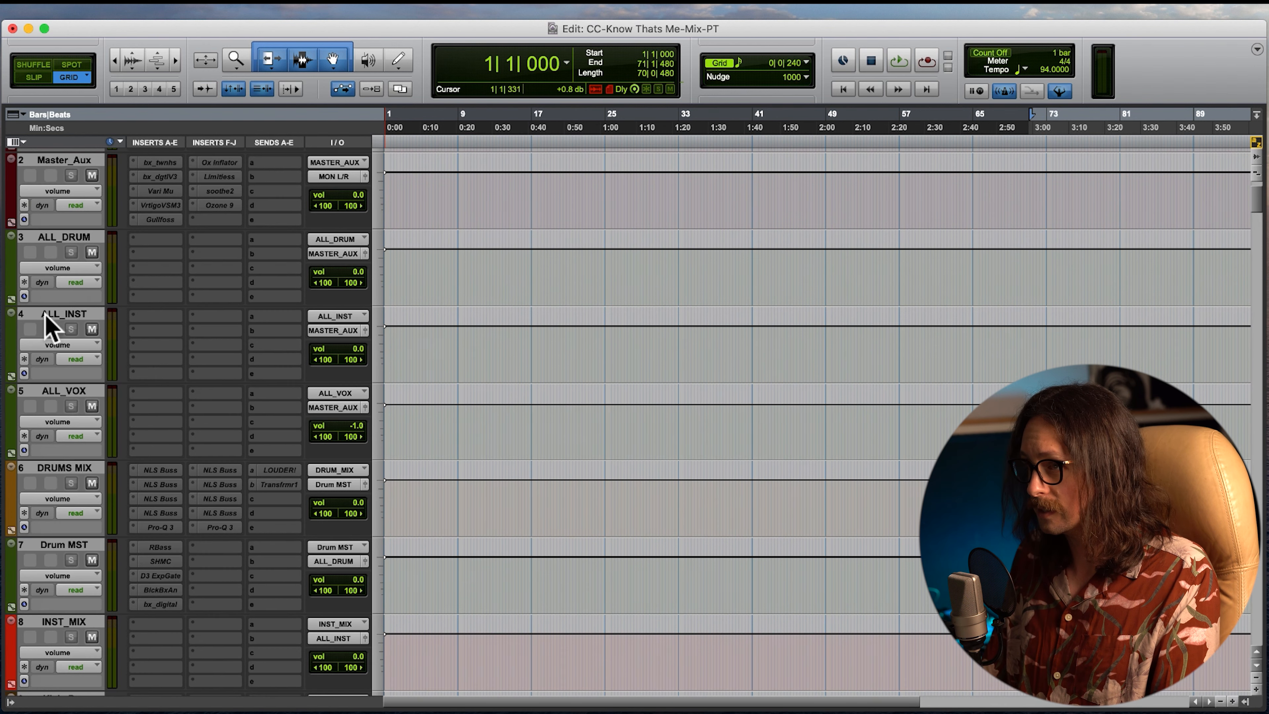
key(ctrl+alt+Up)
- Examine the template's bus, drum and instrument tracks, including the 808 track's output routing, and compare them with the imported stem and vocal tracks
scroll(538, 521, down, 3)
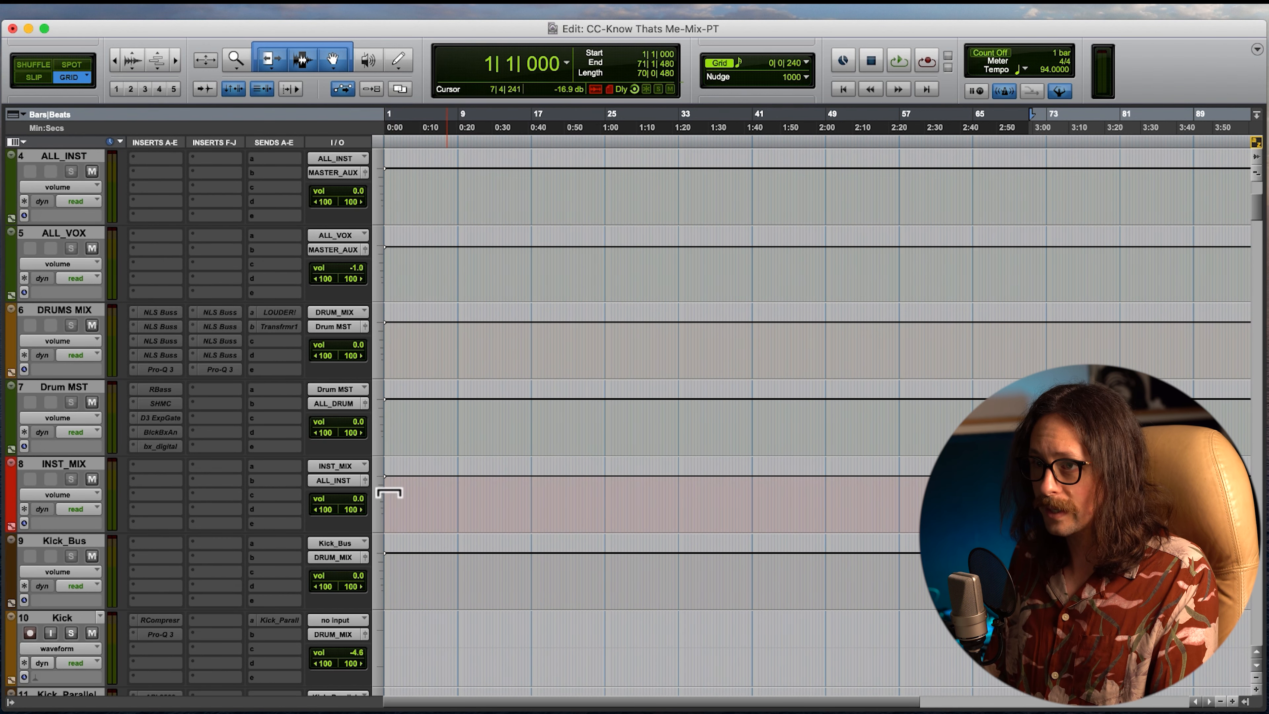
scroll(720, 364, up, 3)
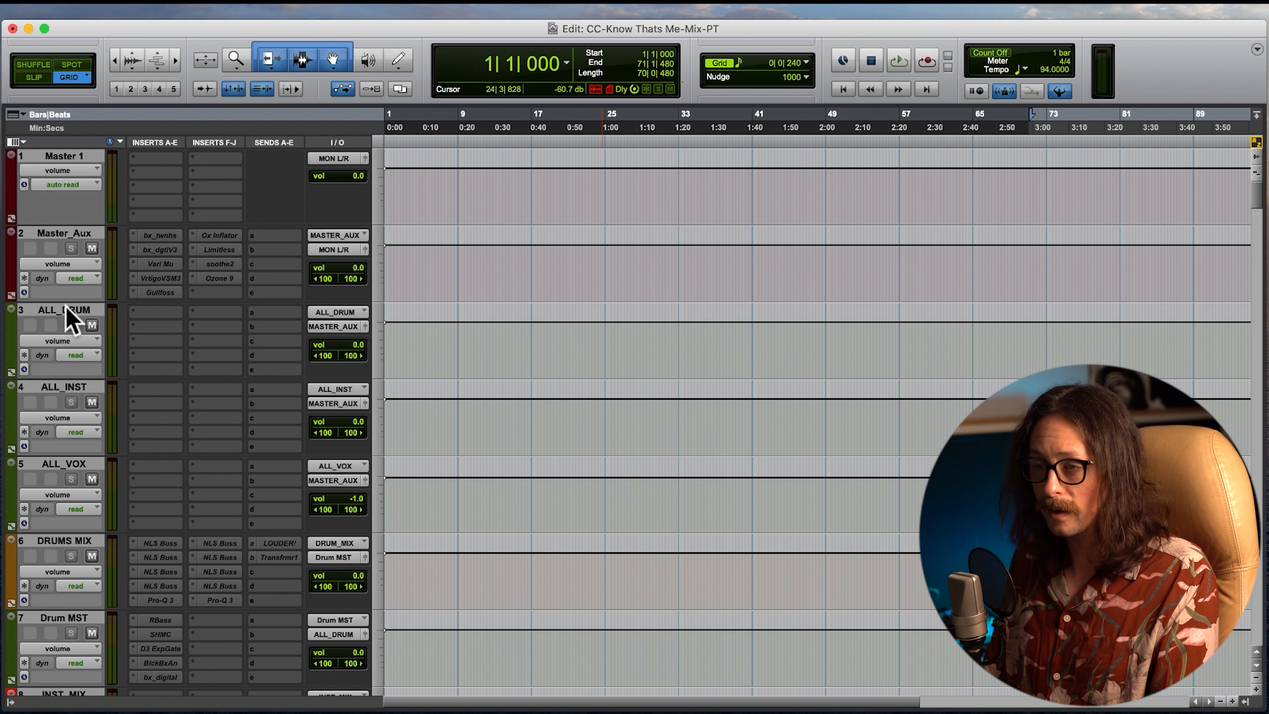
scroll(430, 396, down, 8)
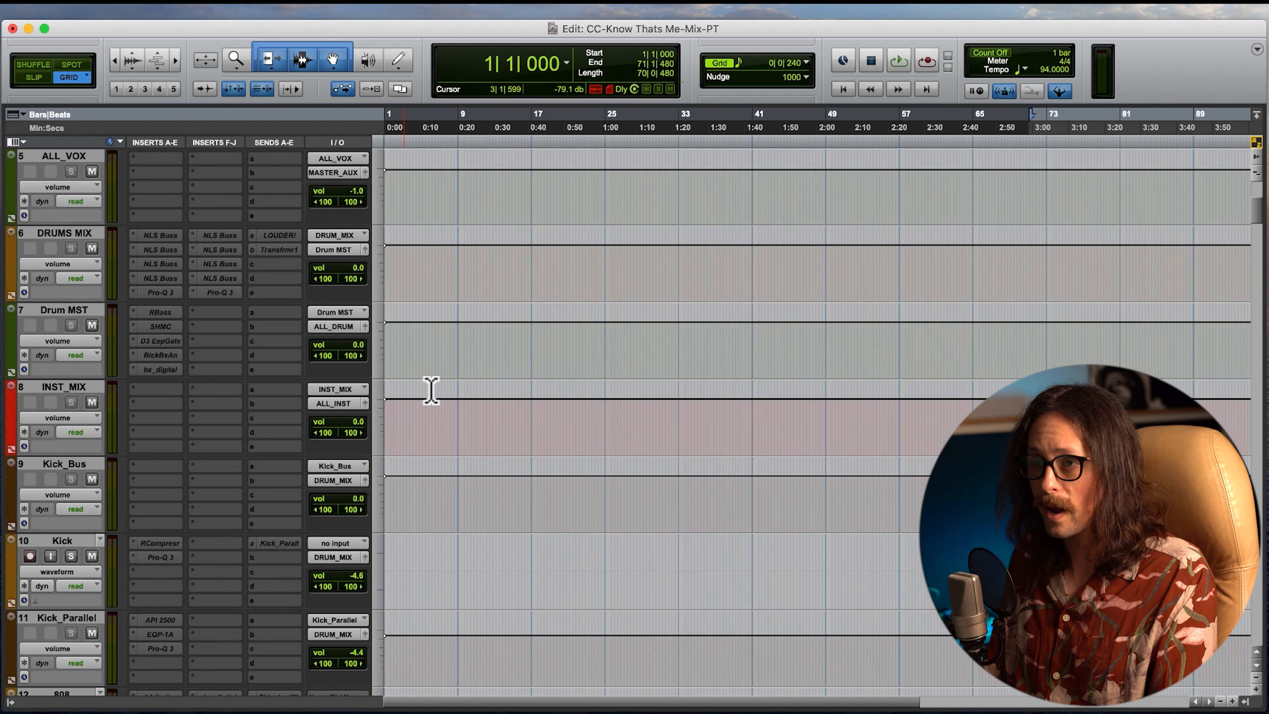
click(74, 391)
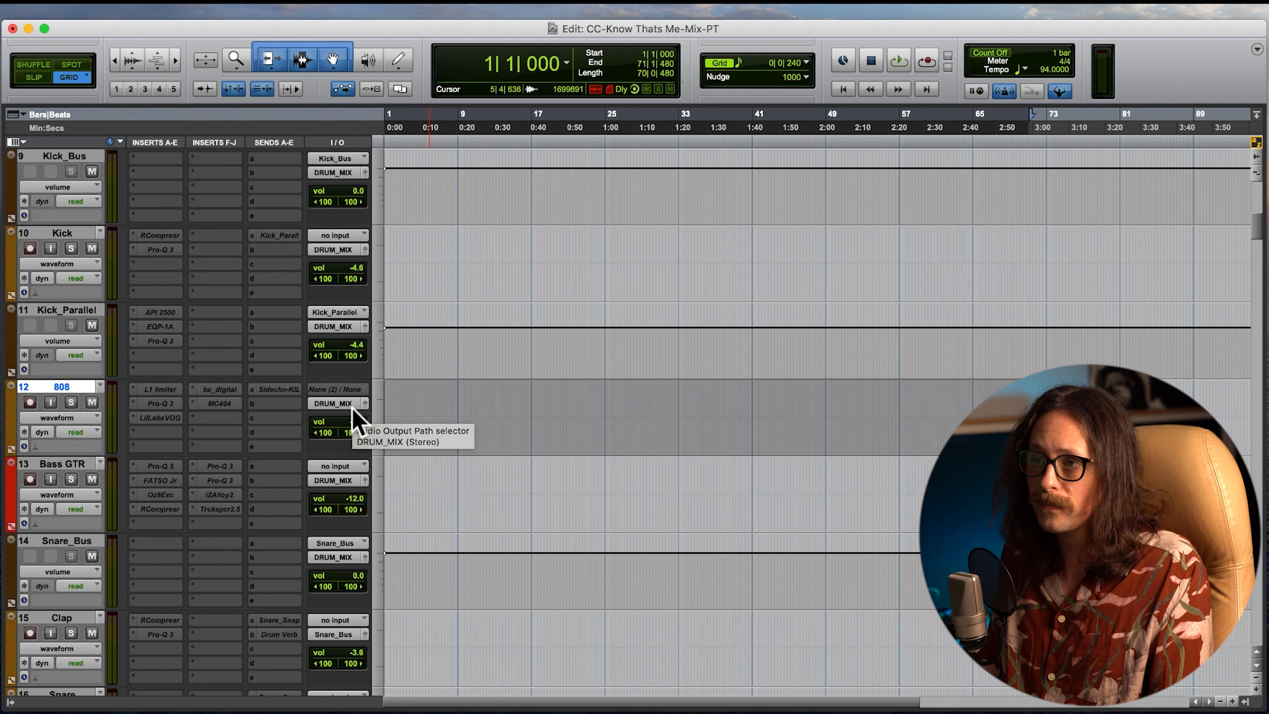
scroll(547, 424, down, 15)
scroll(550, 431, up, 5)
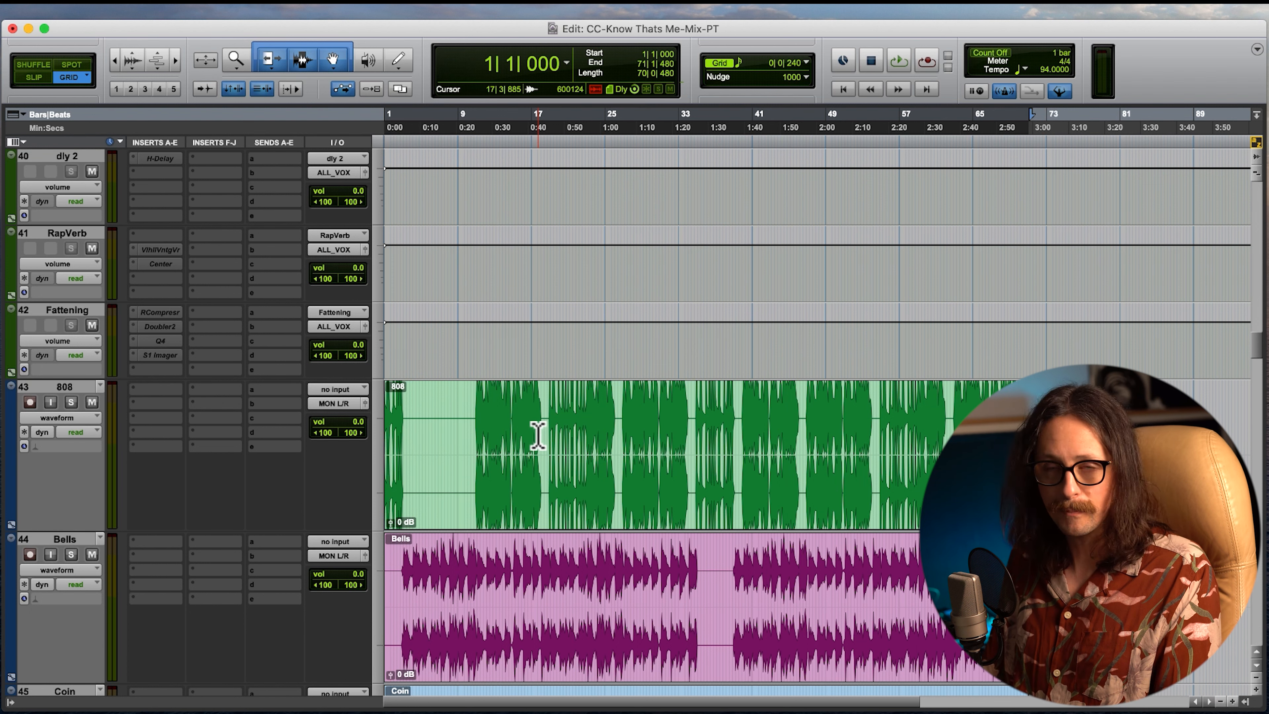
scroll(545, 430, up, 15)
scroll(545, 427, down, 15)
scroll(545, 430, down, 20)
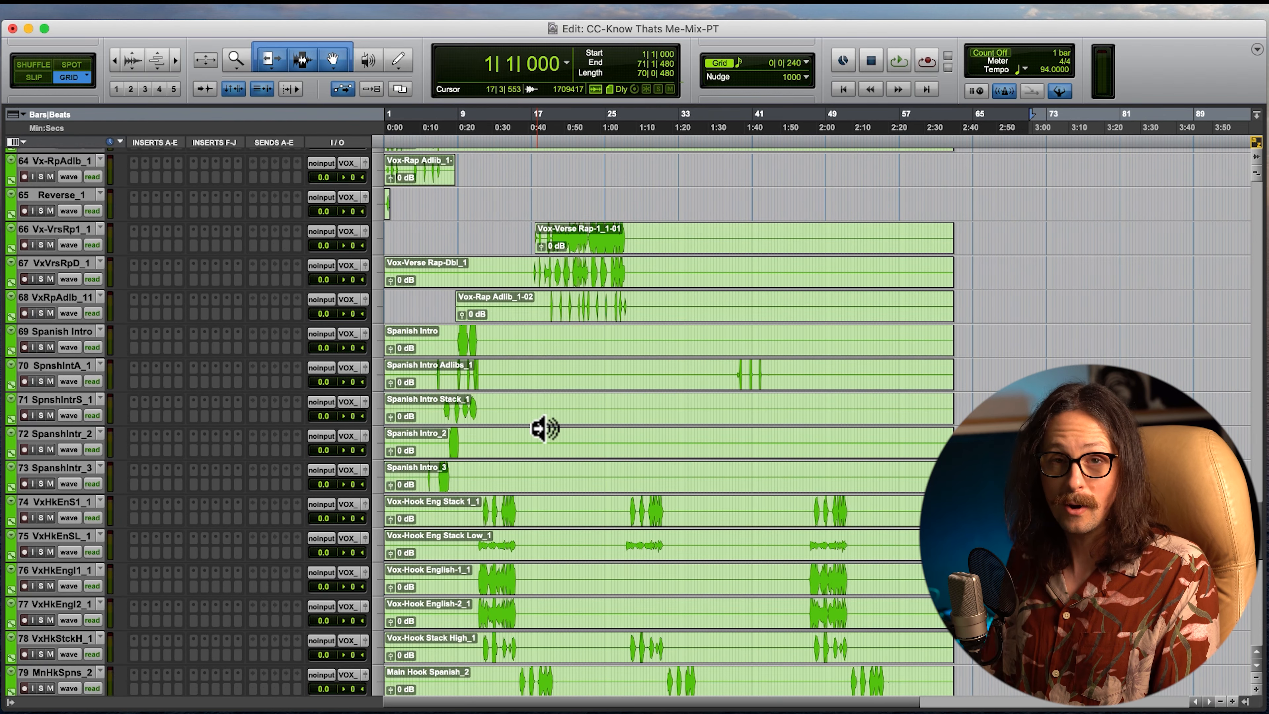
scroll(546, 431, up, 20)
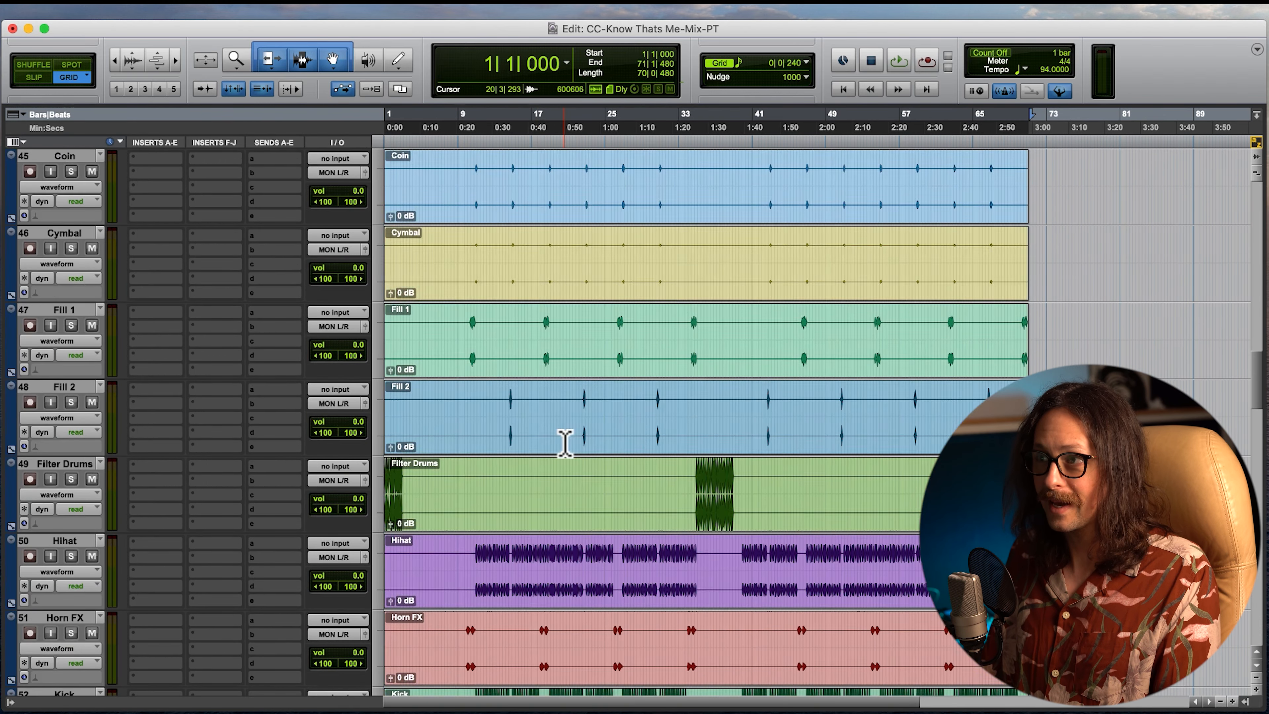
scroll(565, 442, up, 4)
scroll(565, 443, up, 3)
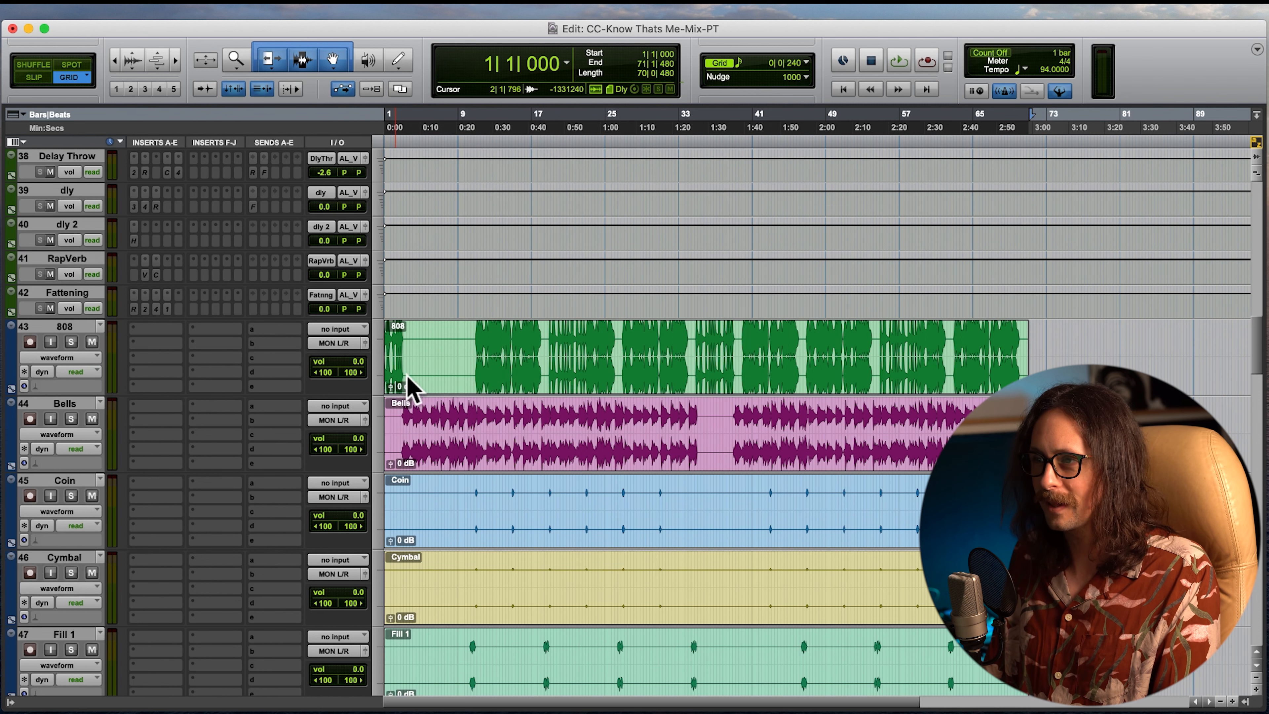
- Move the imported 808 clip onto the template's 808 track, keeping its start at the beginning of the session
click(488, 375)
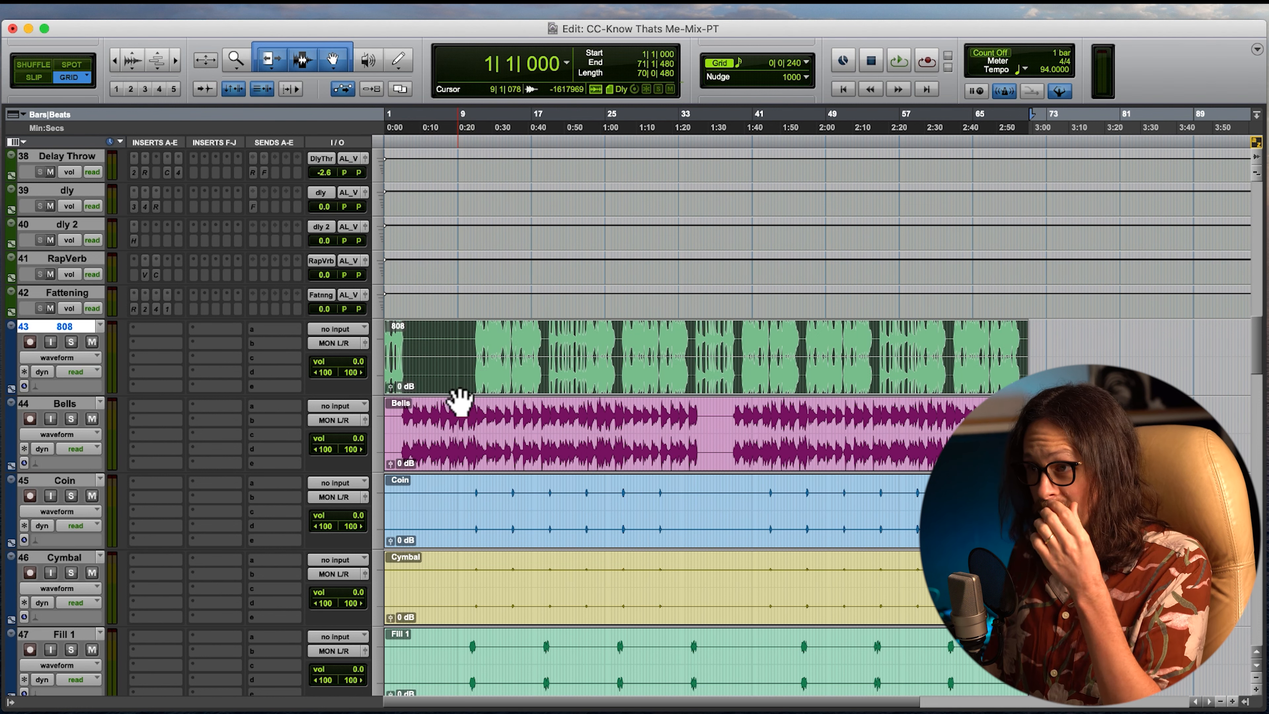
scroll(518, 494, up, 3)
click(420, 299)
drag(420, 299, 387, 287)
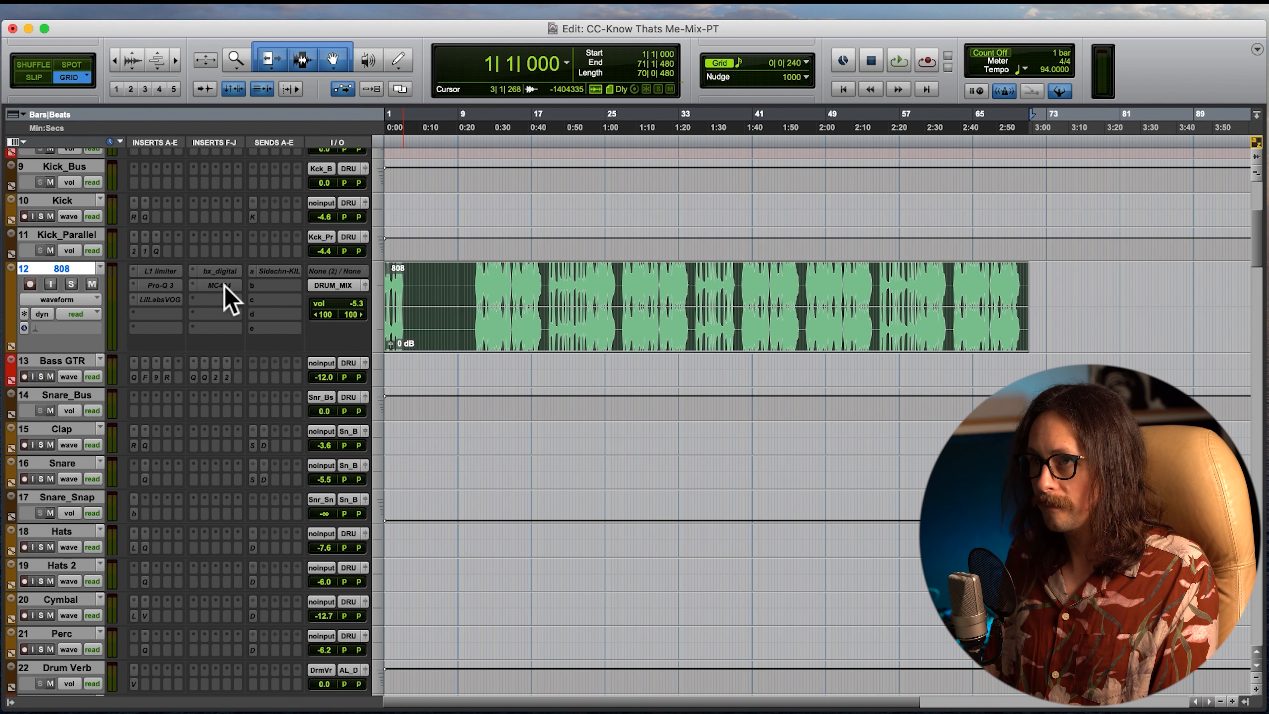
- Increase the track heights around DRUMS MIX so the individual insert and send names are readable
scroll(574, 374, up, 4)
scroll(569, 383, up, 3)
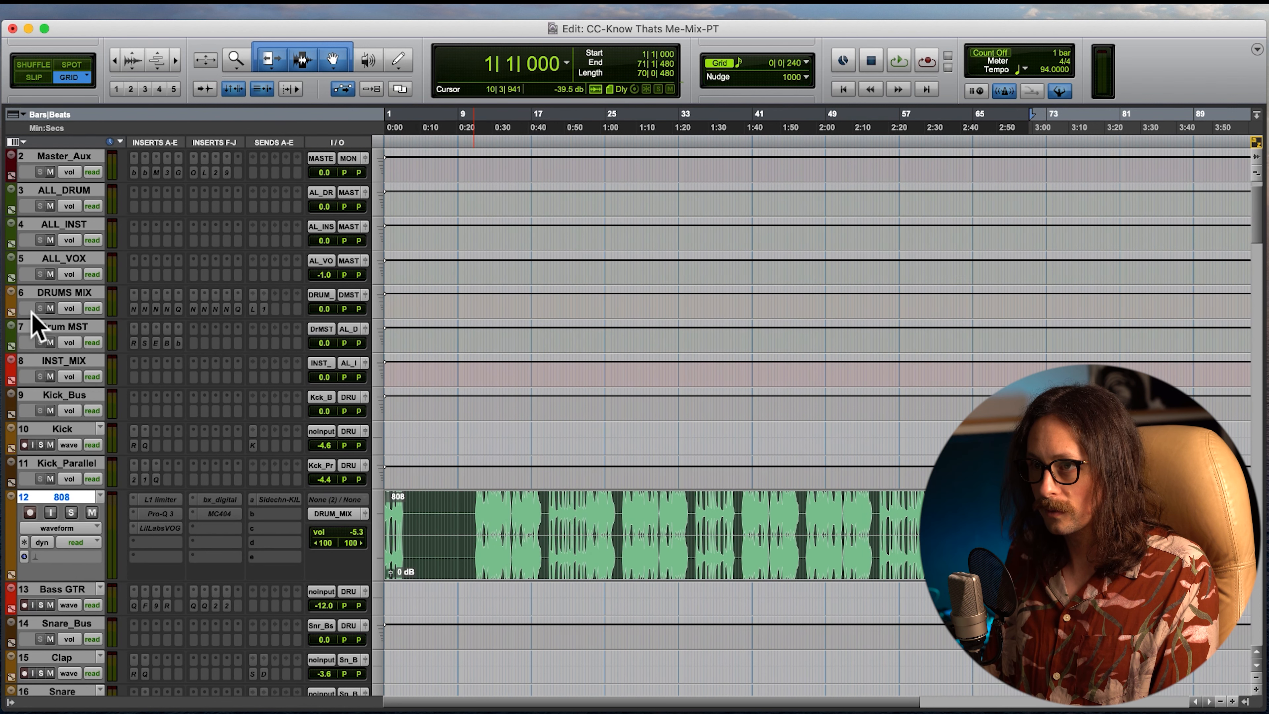
drag(37, 319, 35, 345)
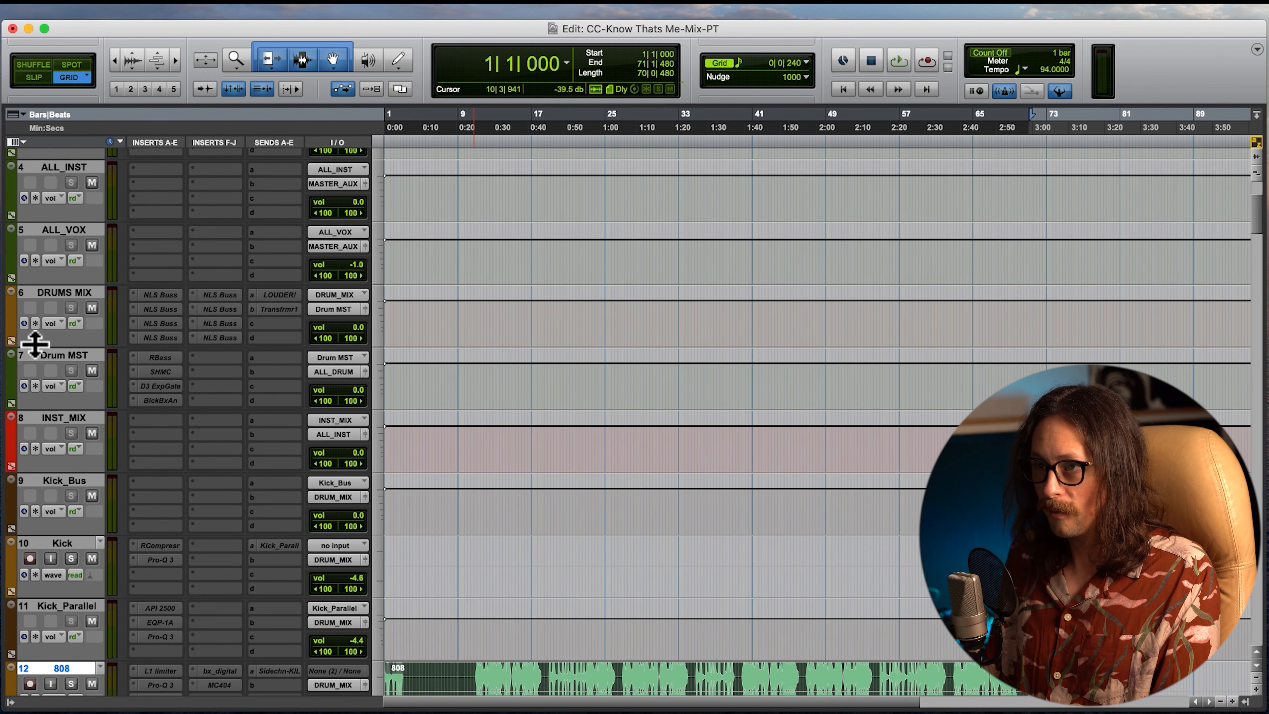
- Activate inserts A–E across the session's tracks, declining the offers to buy the expired UAD demo plug-ins
ctrl+alt+super+click(158, 296)
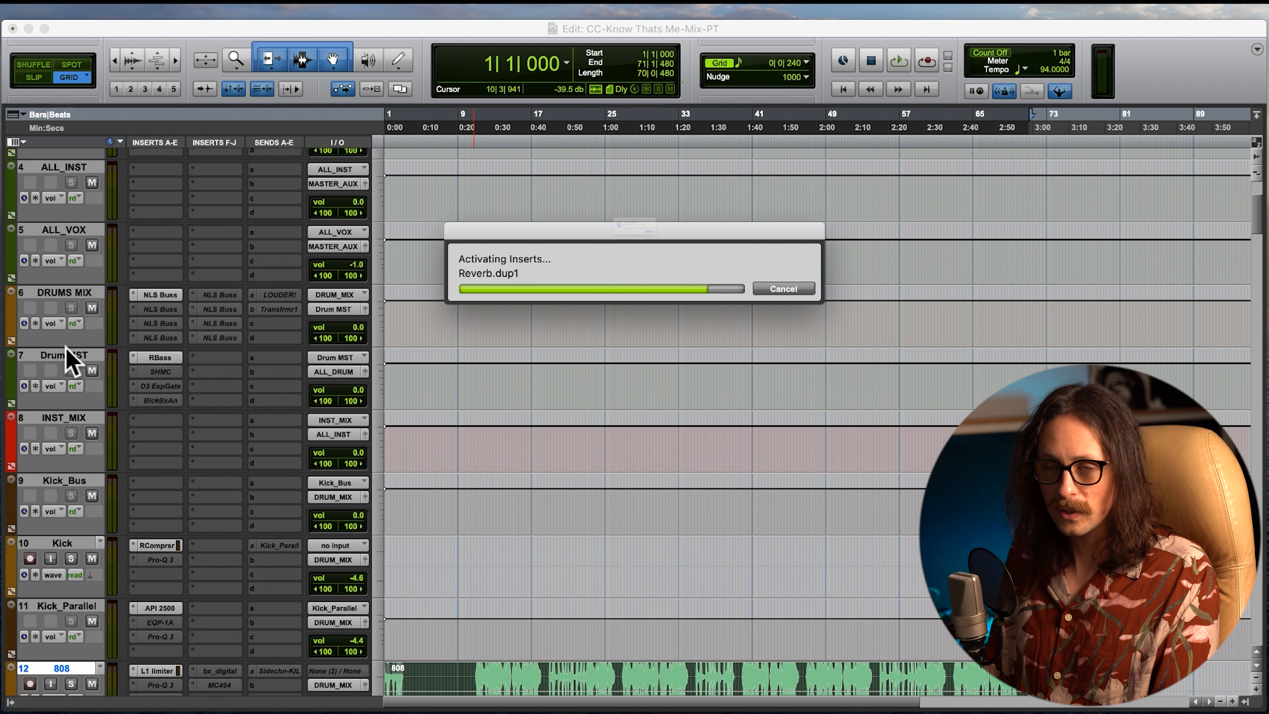
click(679, 270)
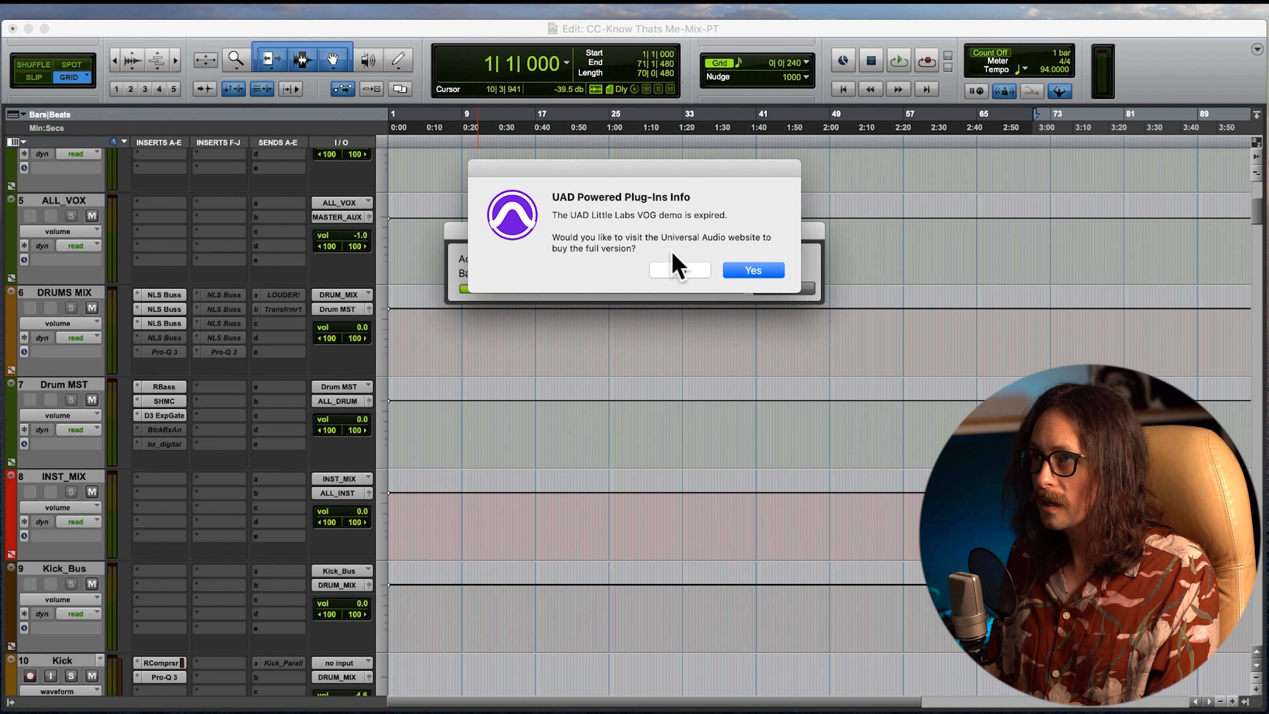
click(689, 273)
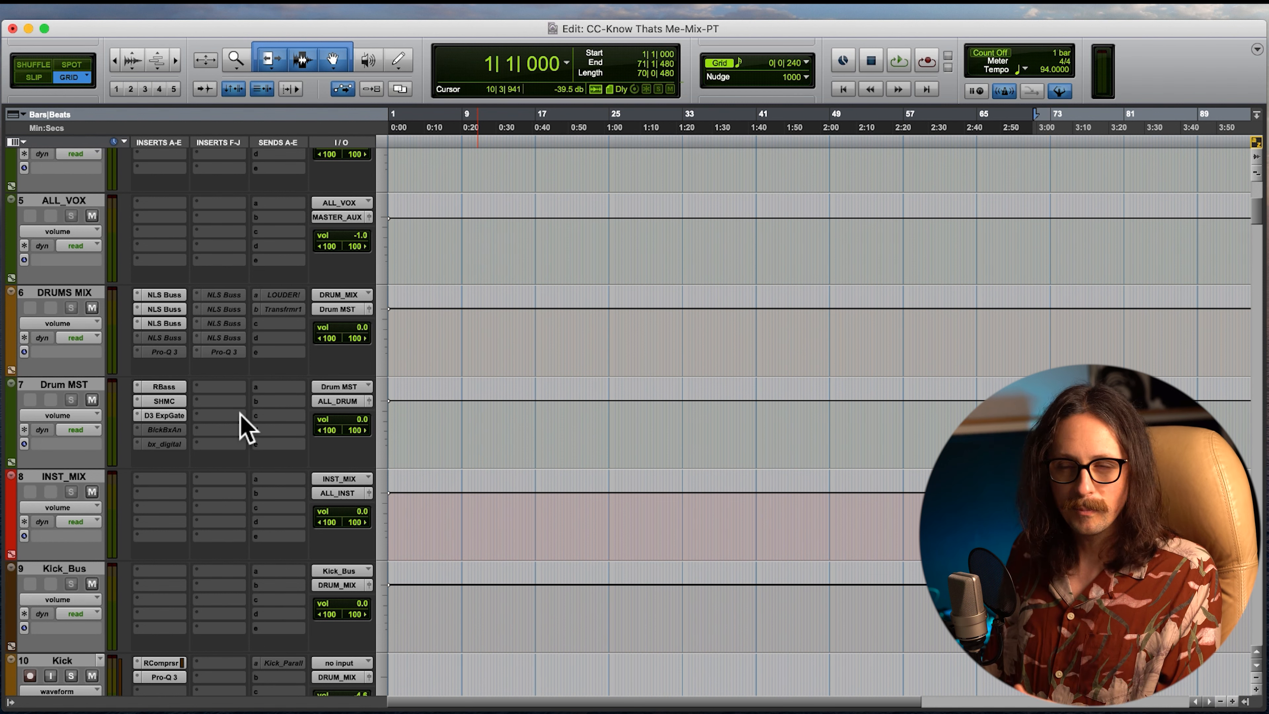
ctrl+super+click(165, 351)
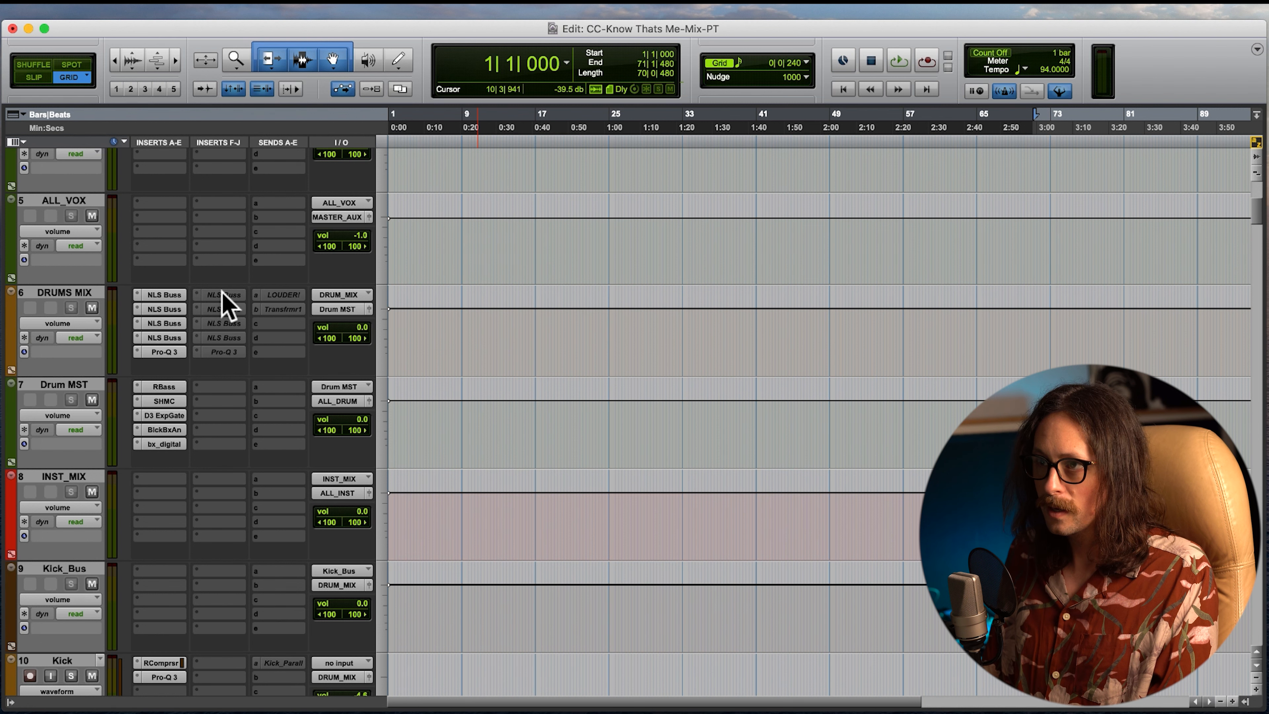
- Activate the DRUMS MIX track's inserts F–J: the four NLS Buss plug-ins and Pro-Q 3
ctrl+super+click(220, 294)
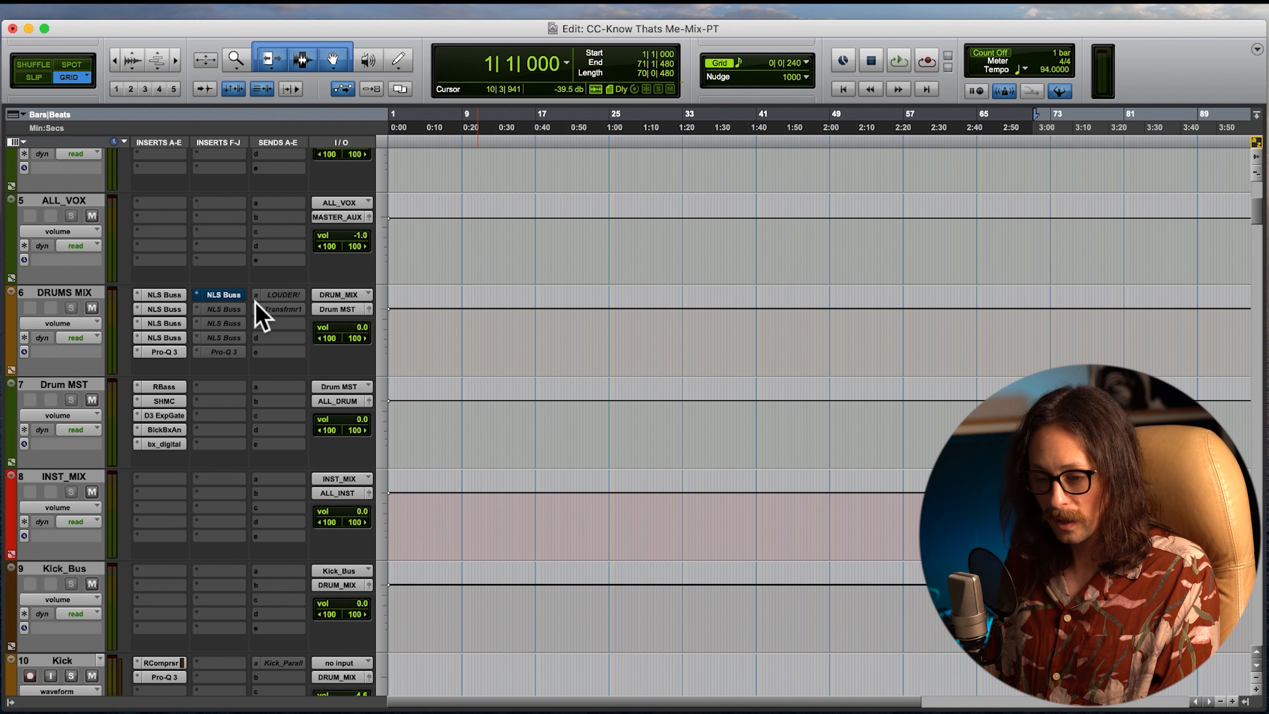
ctrl+super+click(227, 309)
ctrl+super+click(218, 322)
ctrl+super+click(214, 337)
ctrl+super+click(211, 351)
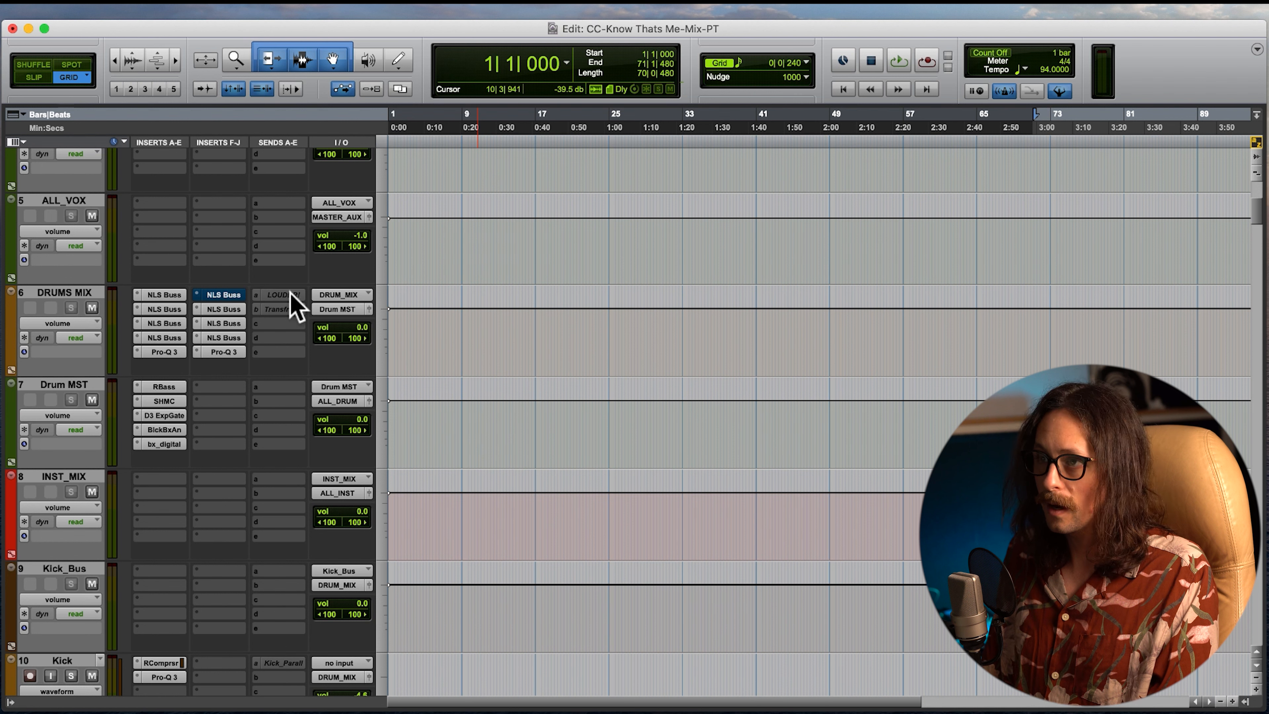
ctrl+super+click(230, 295)
ctrl+super+click(230, 295)
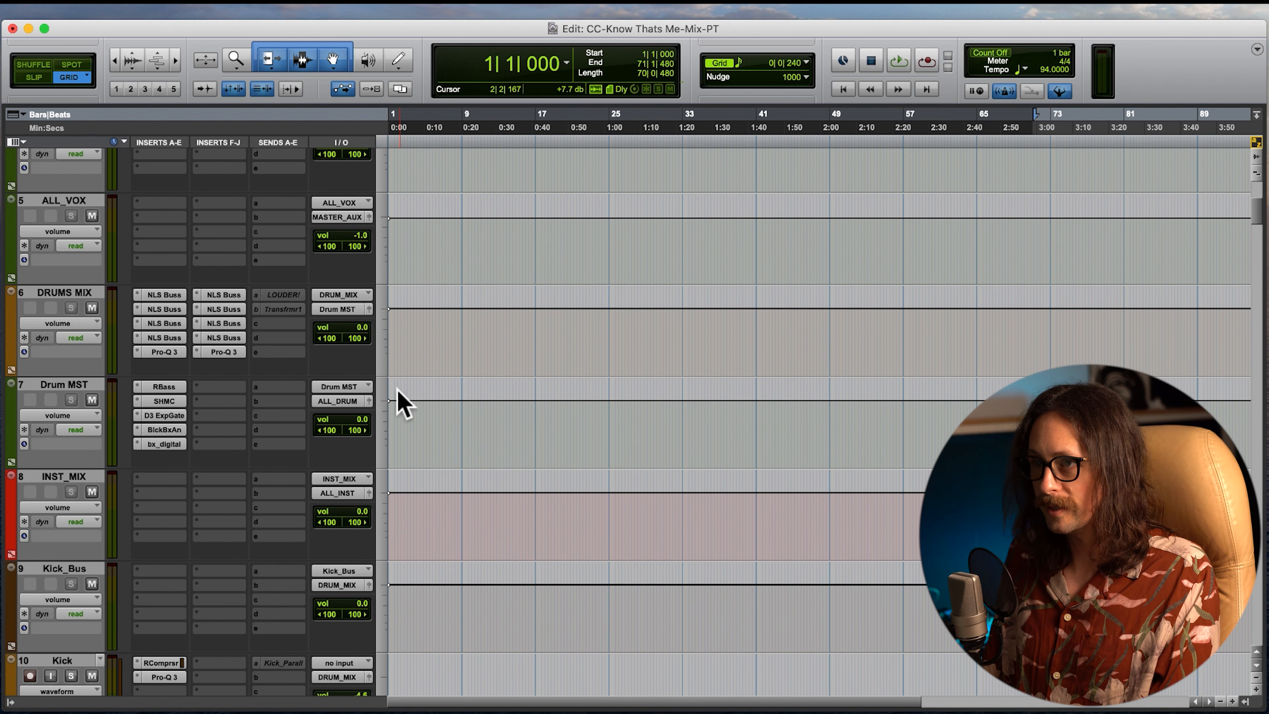
- Activate the Ox Inflator, Limitless, soothe2 and Ozone 9 inserts on the Master_Aux track
scroll(448, 400, up, 5)
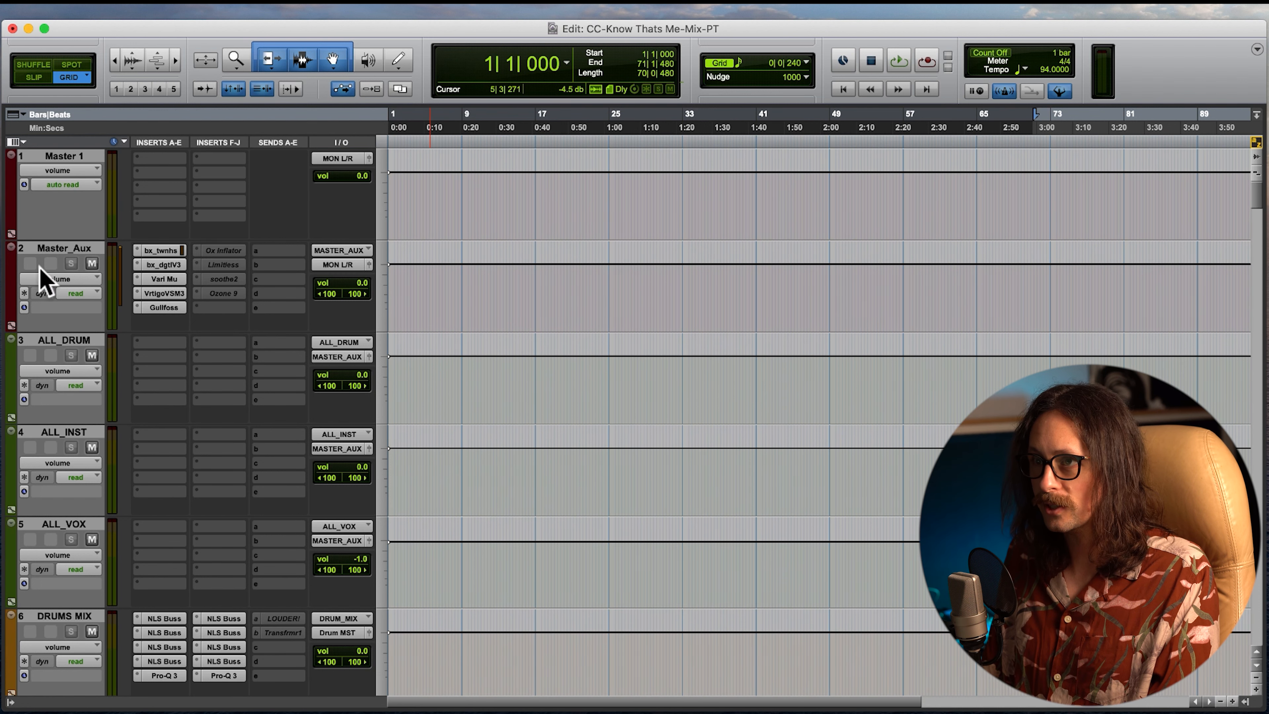
ctrl+super+click(224, 251)
ctrl+super+click(219, 264)
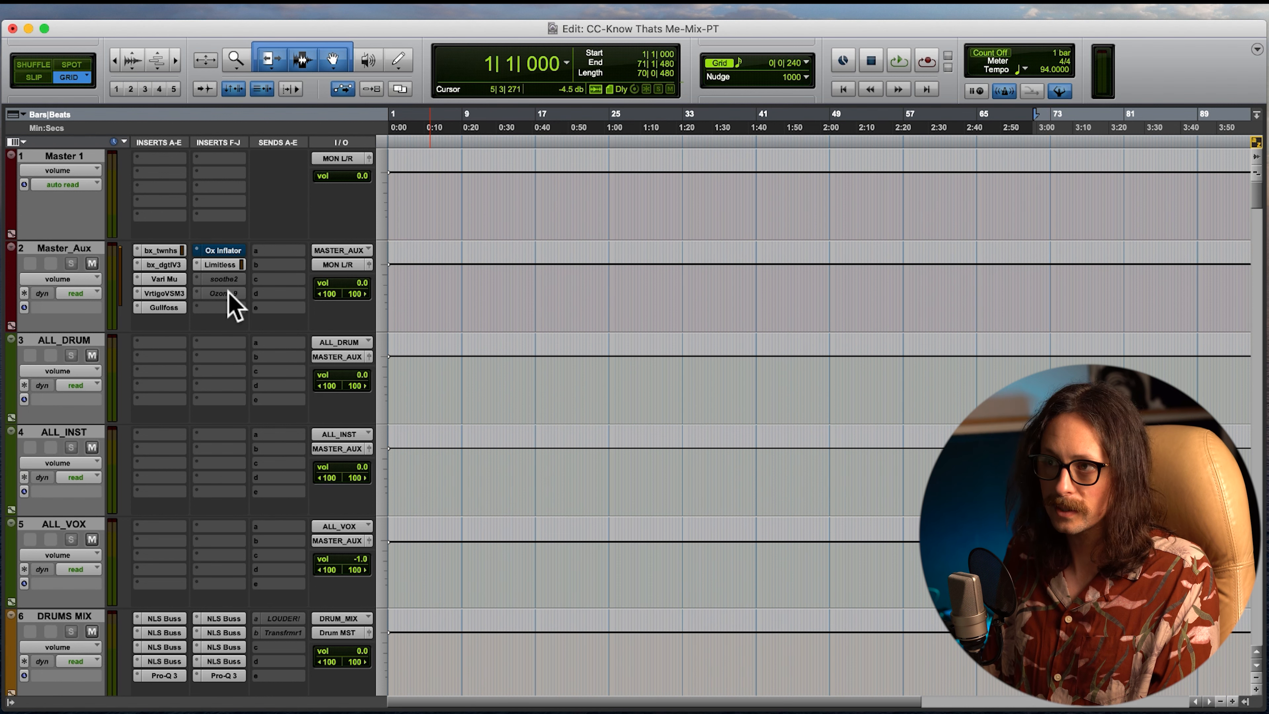
ctrl+super+click(229, 293)
ctrl+super+click(222, 279)
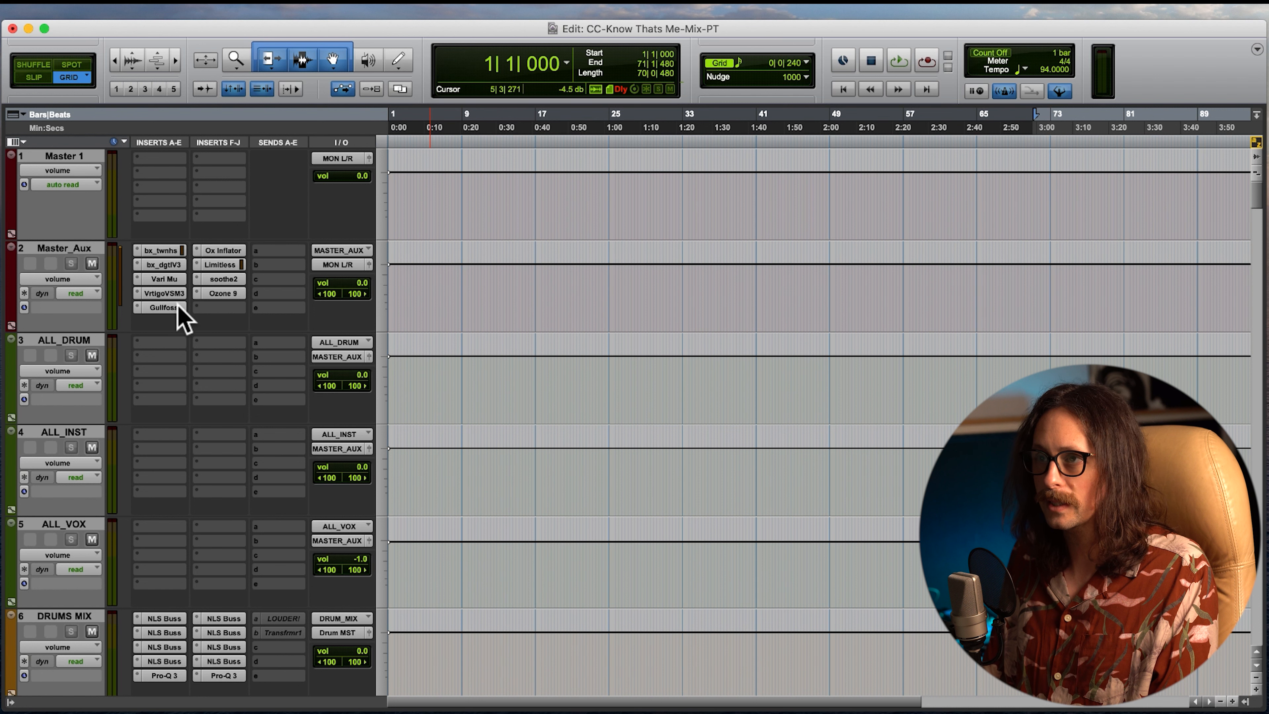
- Bypass every plug-in in inserts A–E and F–J on Master_Aux and open that track's output window
super+click(220, 292)
super+click(227, 279)
super+click(228, 264)
super+click(224, 250)
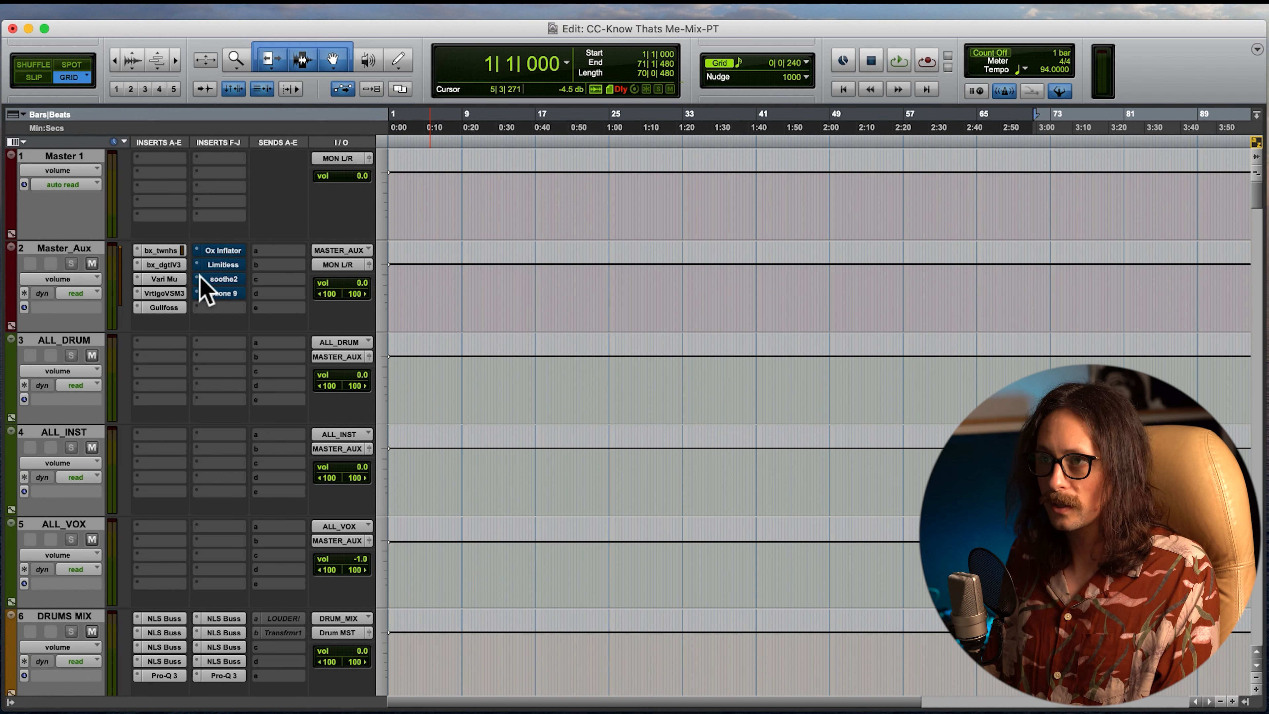
super+click(167, 293)
super+click(164, 279)
super+click(164, 264)
super+click(163, 251)
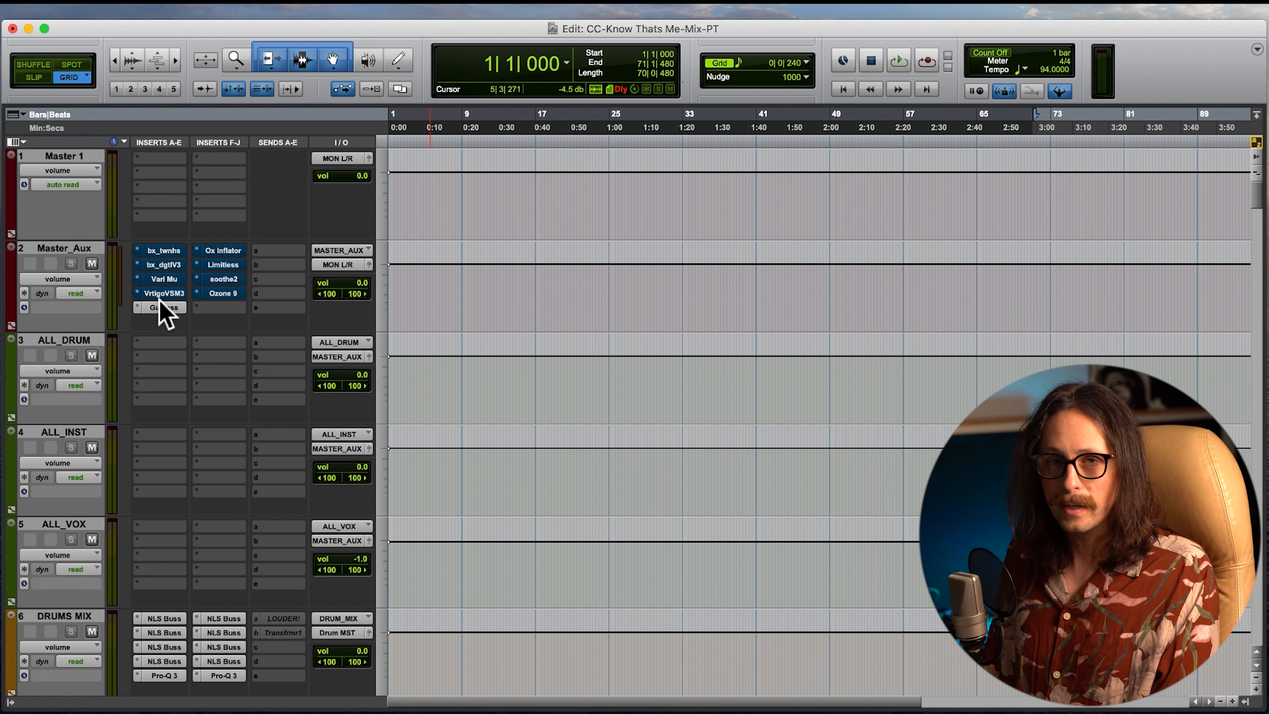
super+click(160, 307)
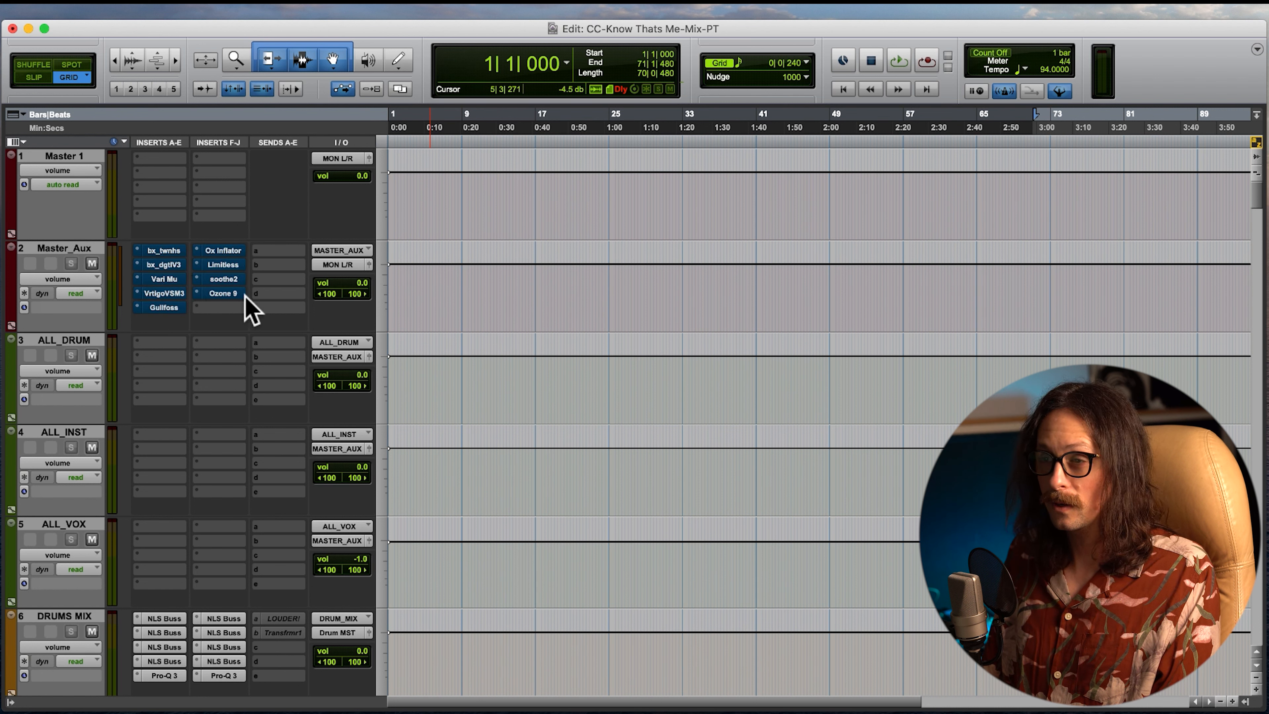
click(368, 264)
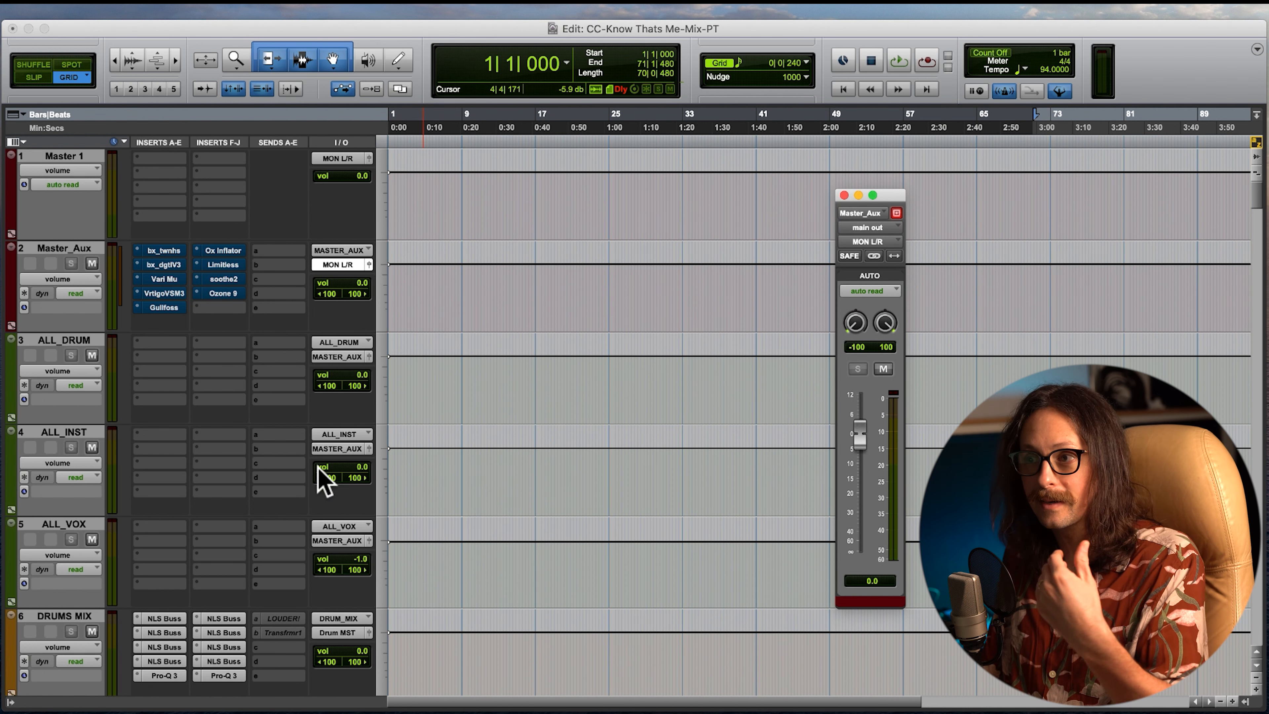
- Activate the bx_digital and MC404 inserts on the 808 track
scroll(651, 377, down, 10)
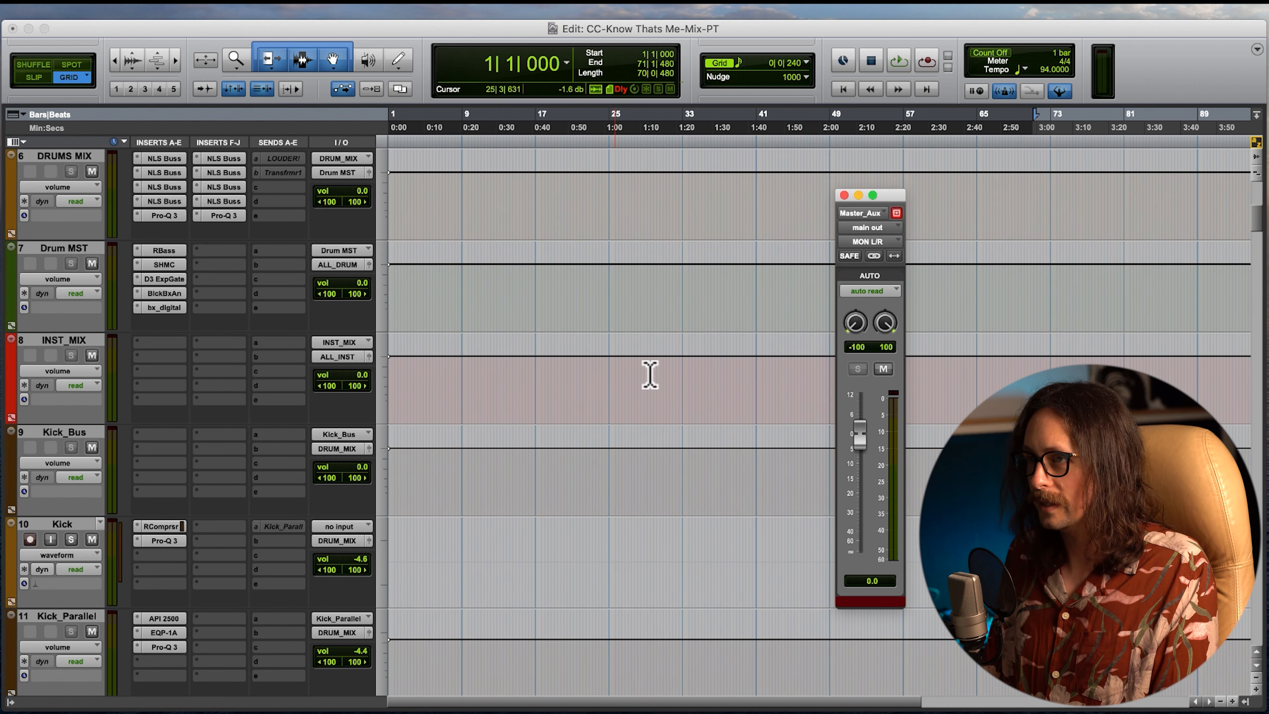
scroll(649, 374, up, 1)
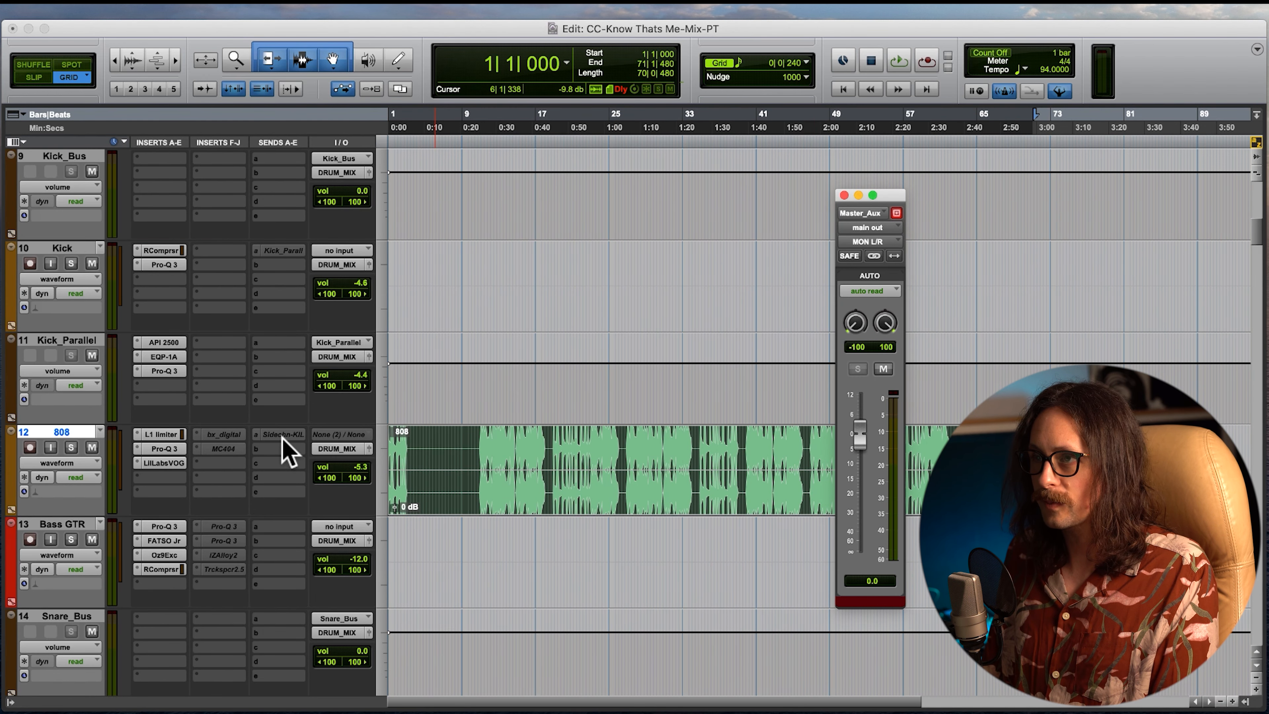
ctrl+super+click(215, 448)
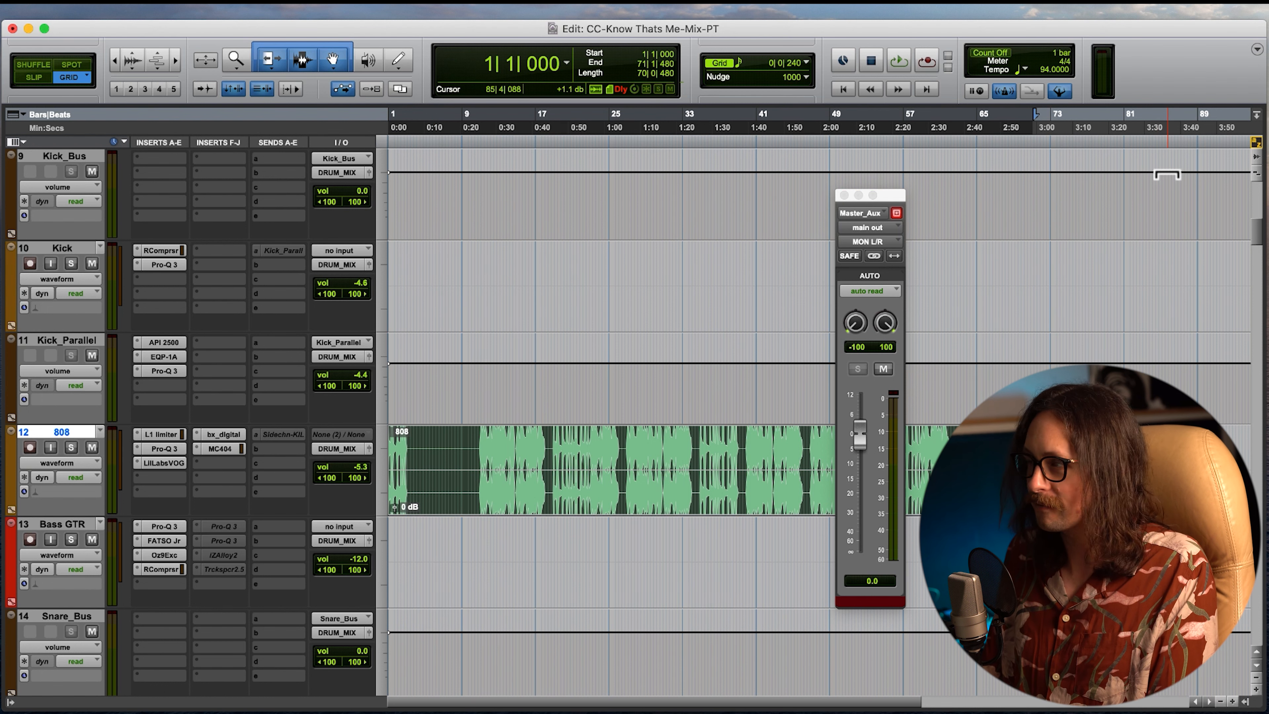
- Play the 808 track from the session start and again from 10|4|240 to check its sound
key(space)
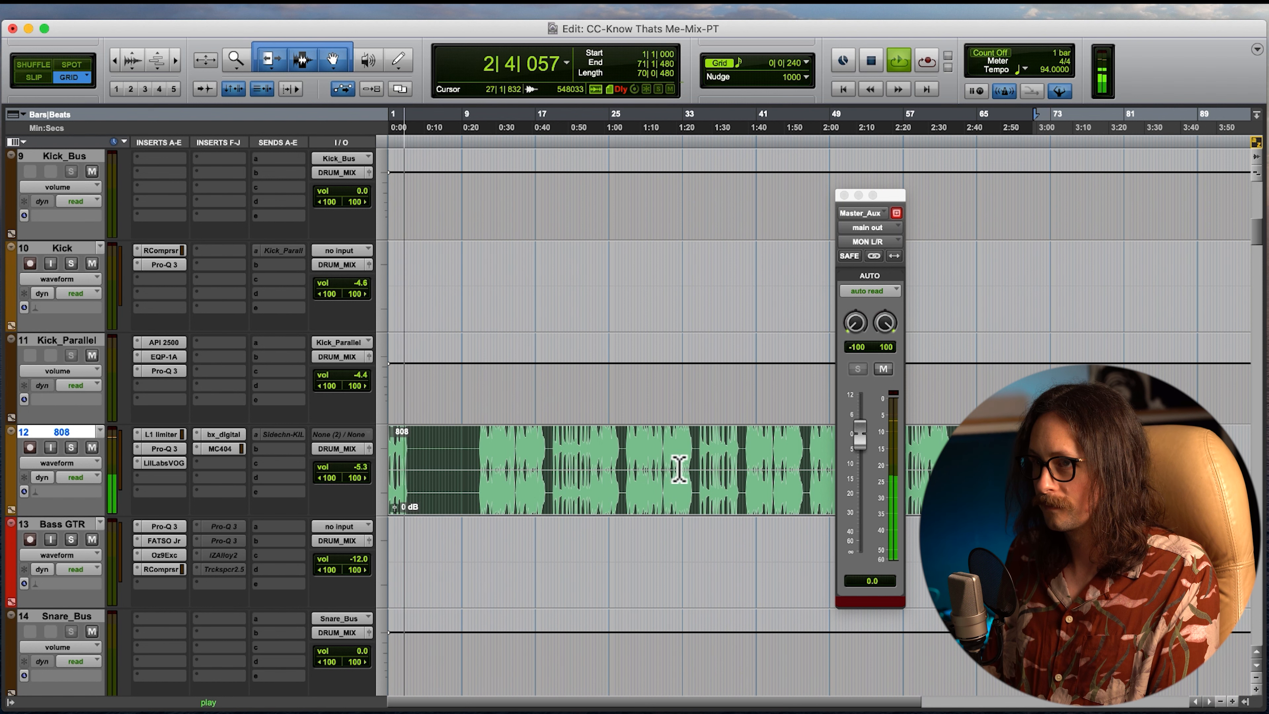
key(space)
click(478, 470)
key(space)
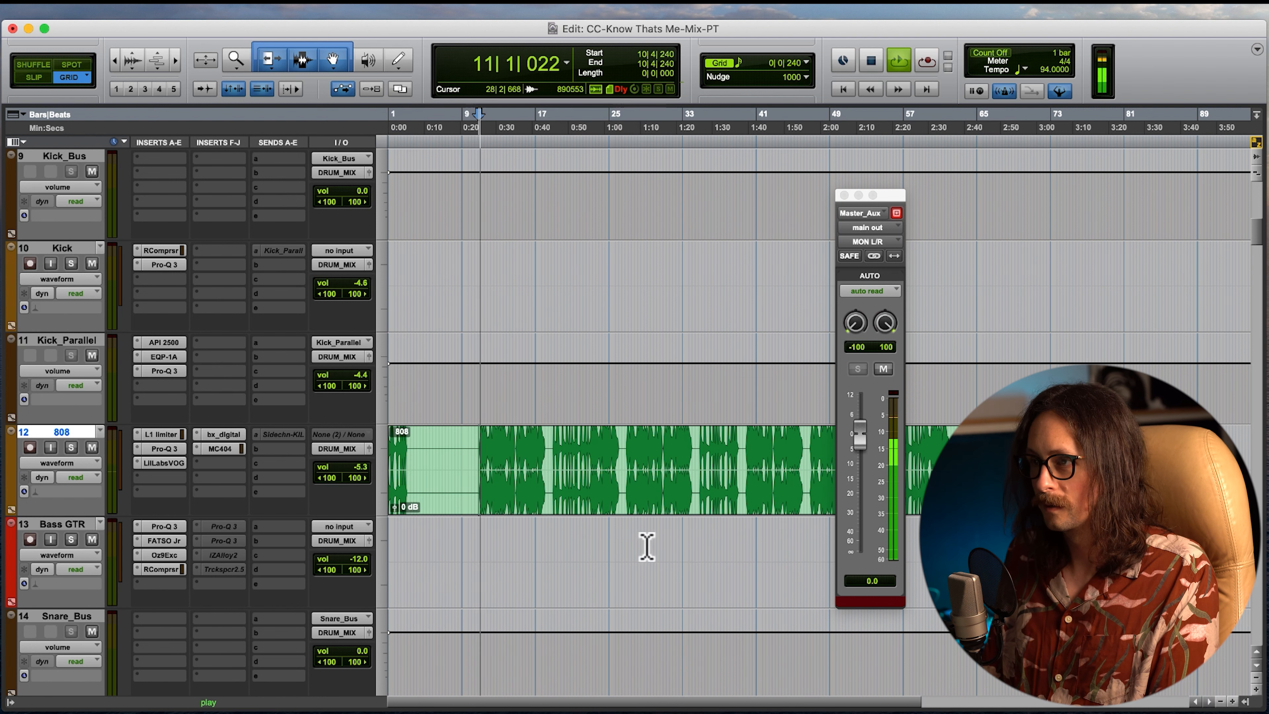
click(356, 466)
drag(357, 462, 356, 468)
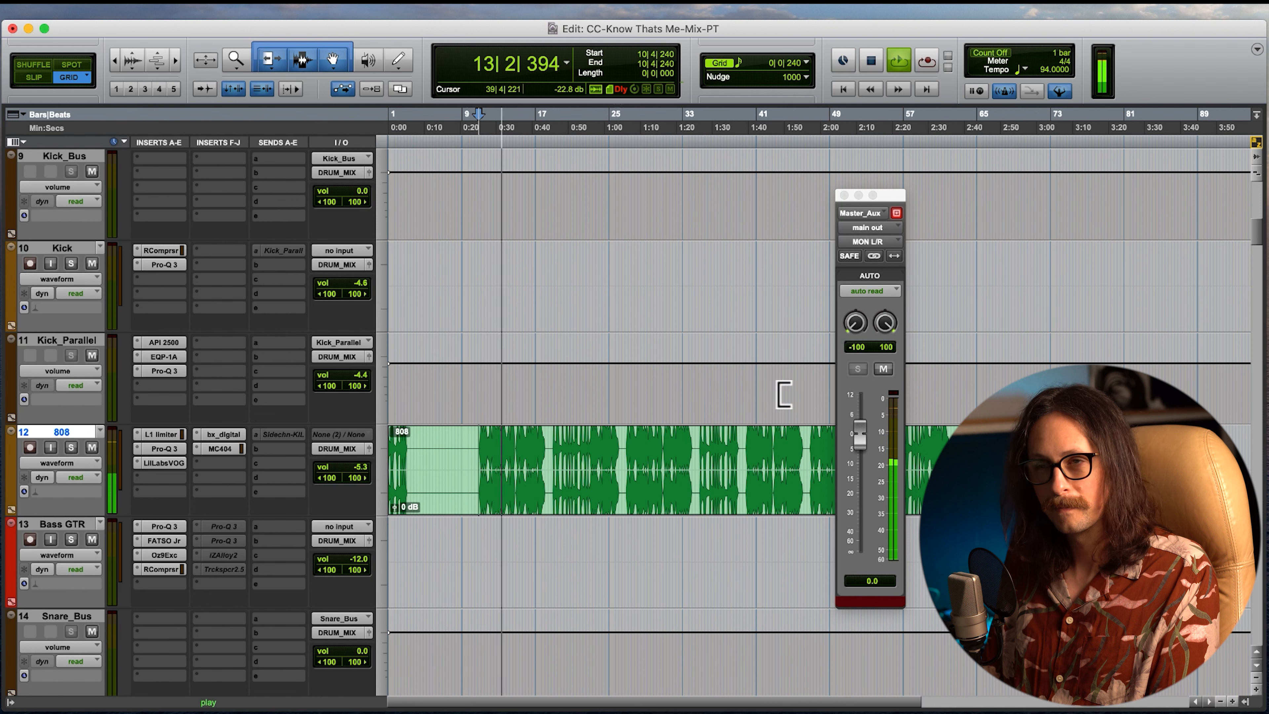
key(space)
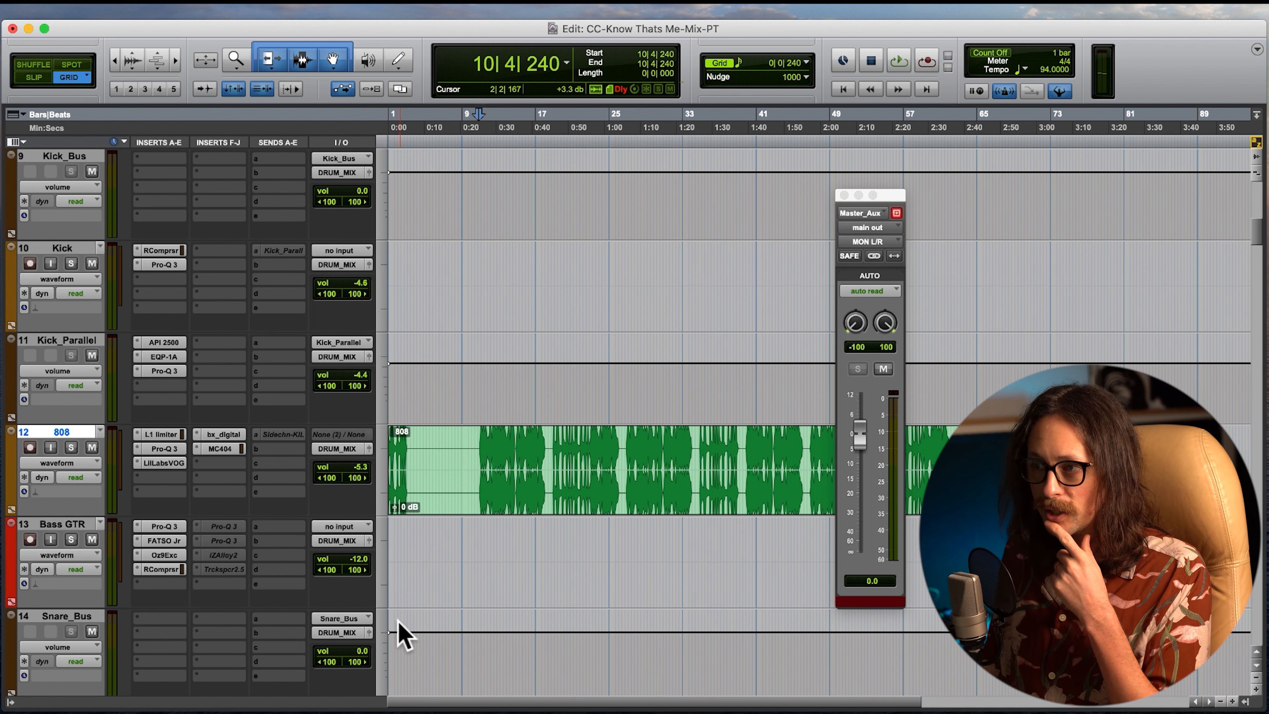
- Zoom in on the start of the 808 clip to check its first transient against bar 1
click(514, 511)
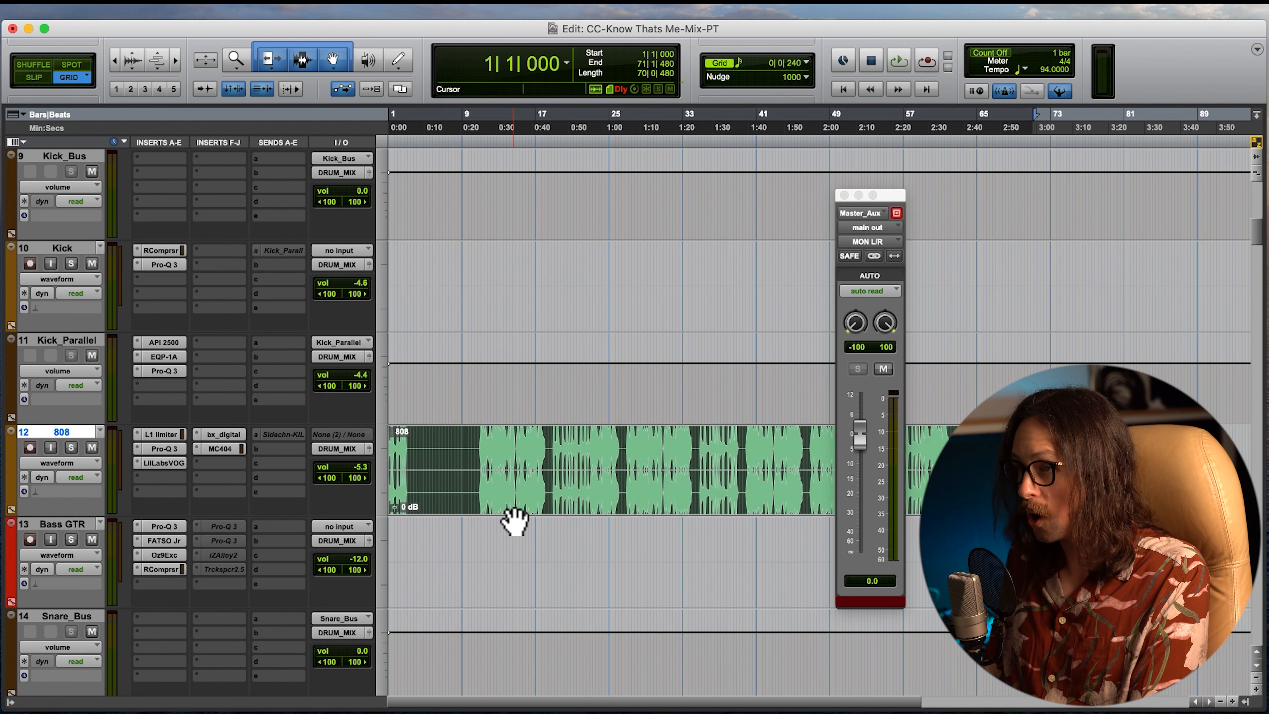
key(t)
key(t)
key(t)
key(t)
key(t)
key(t)
key(t)
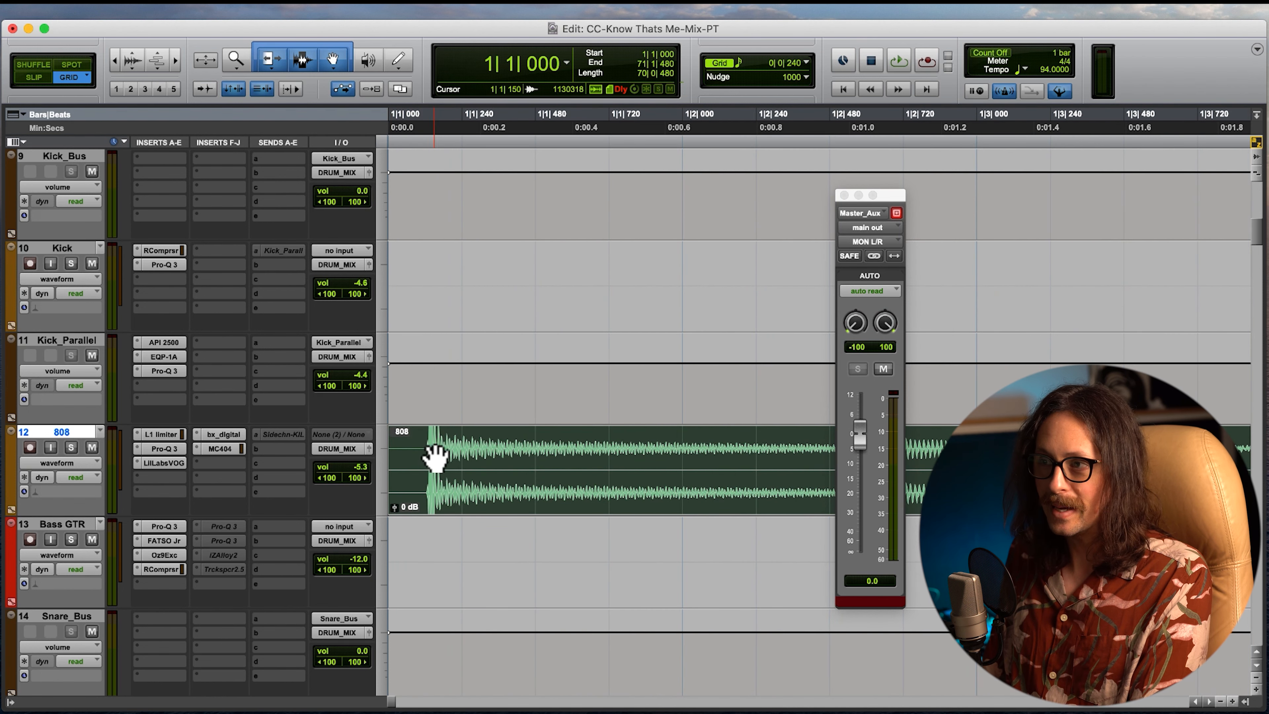
- Find the Filter Drums stem among the imported tracks and examine its first hit closely against the bar 1 grid line
scroll(443, 443, down, 20)
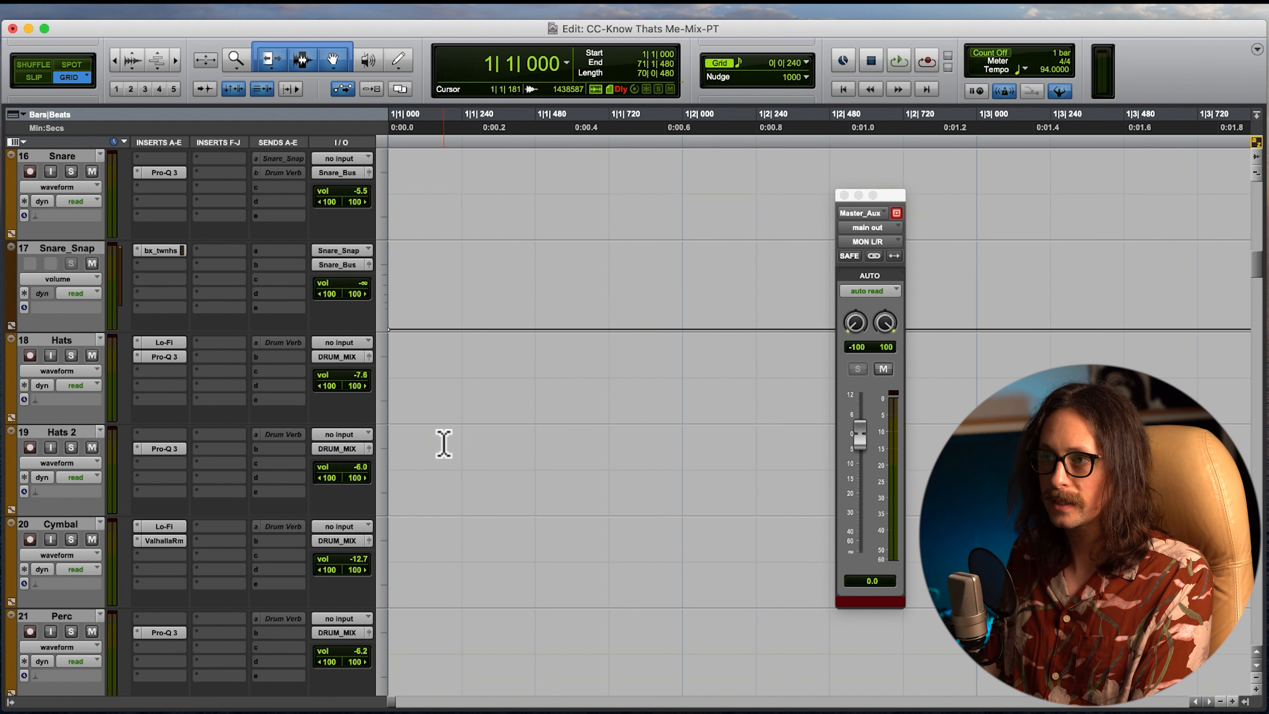
scroll(443, 444, down, 18)
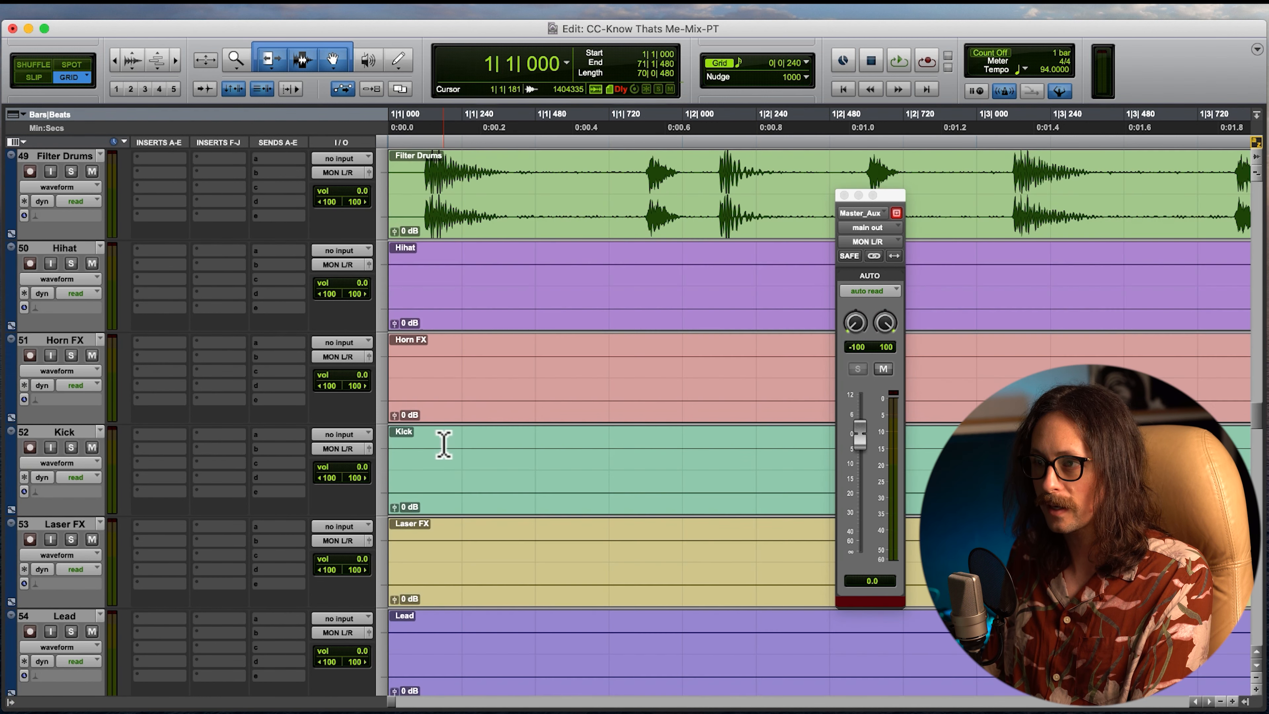
scroll(423, 372, down, 20)
scroll(423, 373, up, 20)
scroll(422, 372, up, 9)
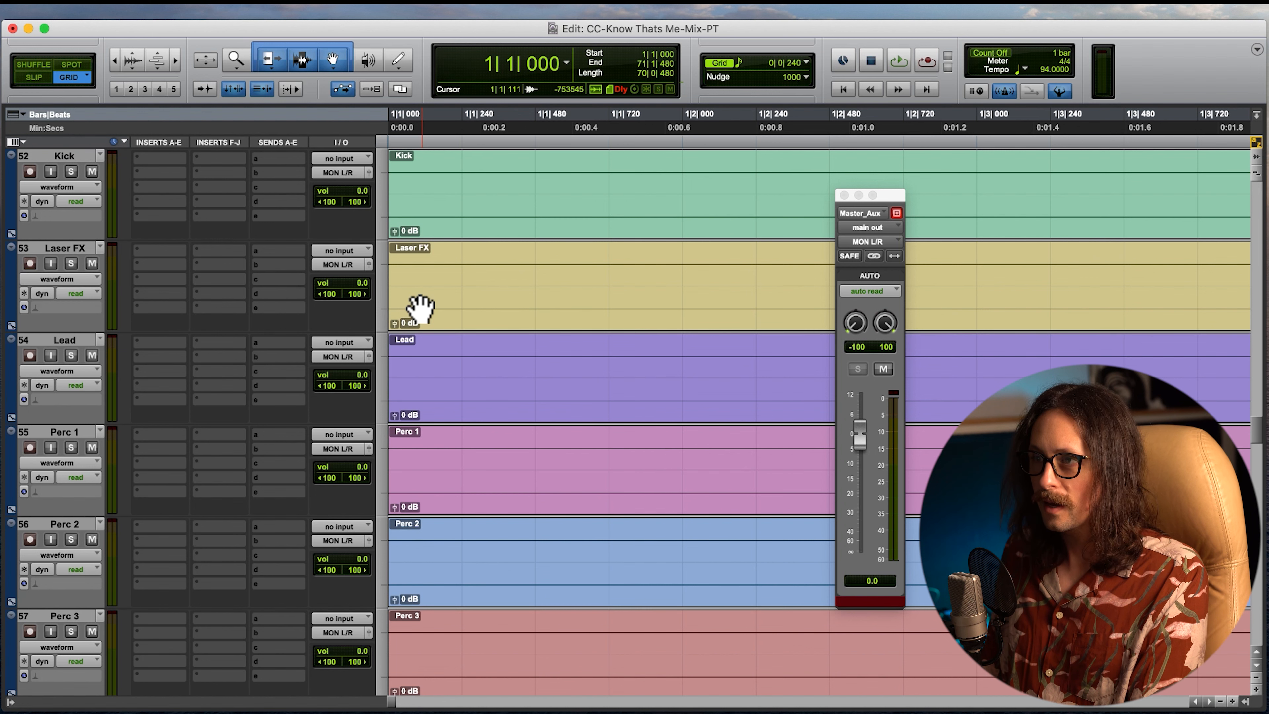
scroll(421, 307, up, 5)
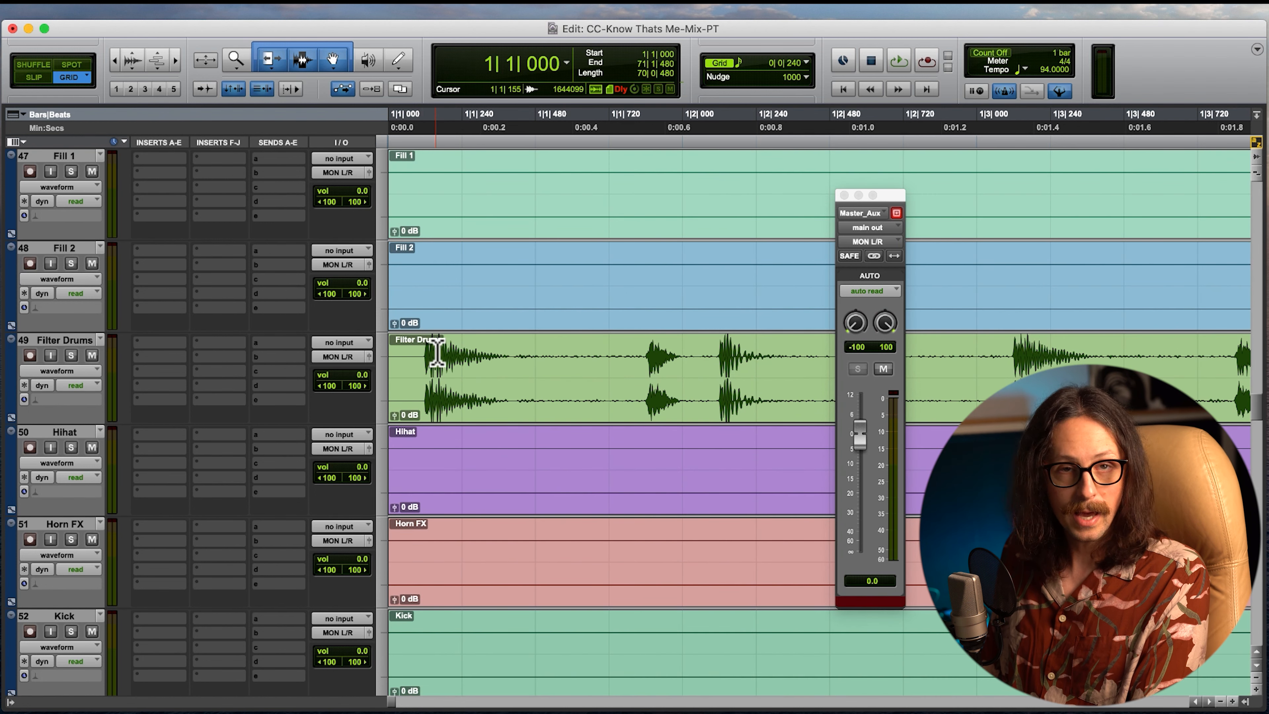
click(415, 359)
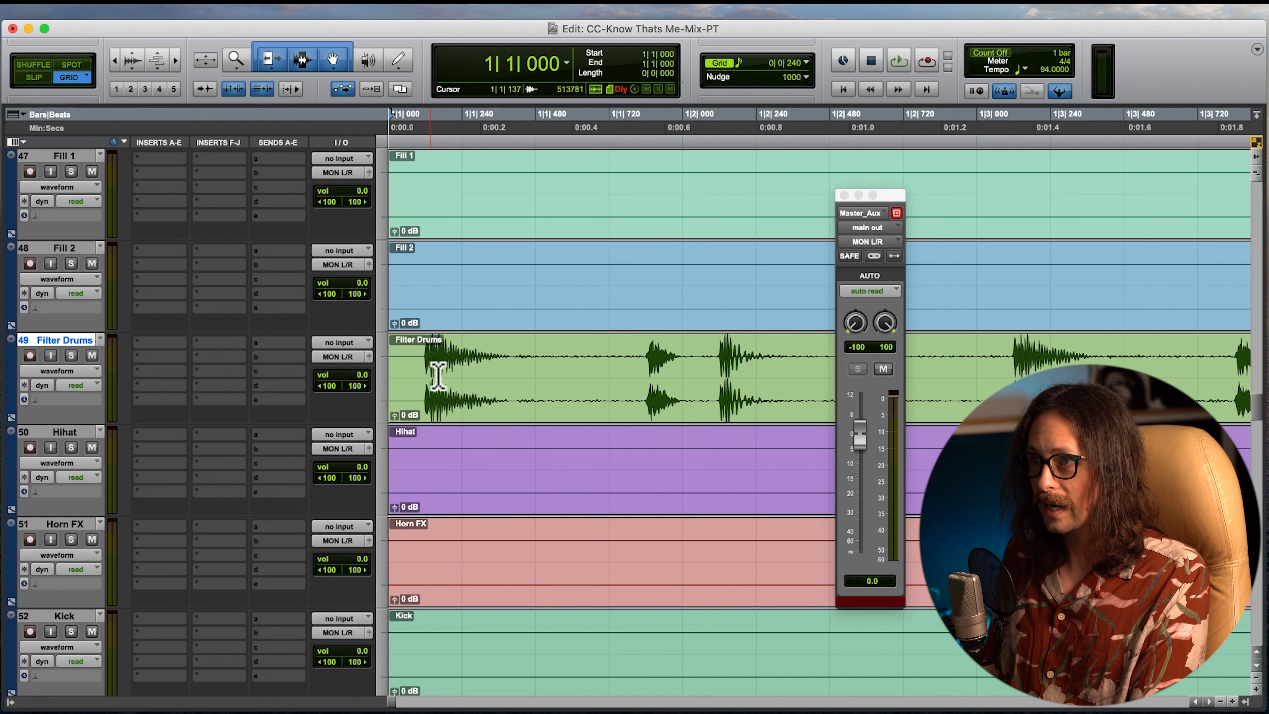
key(t)
key(t)
key(t)
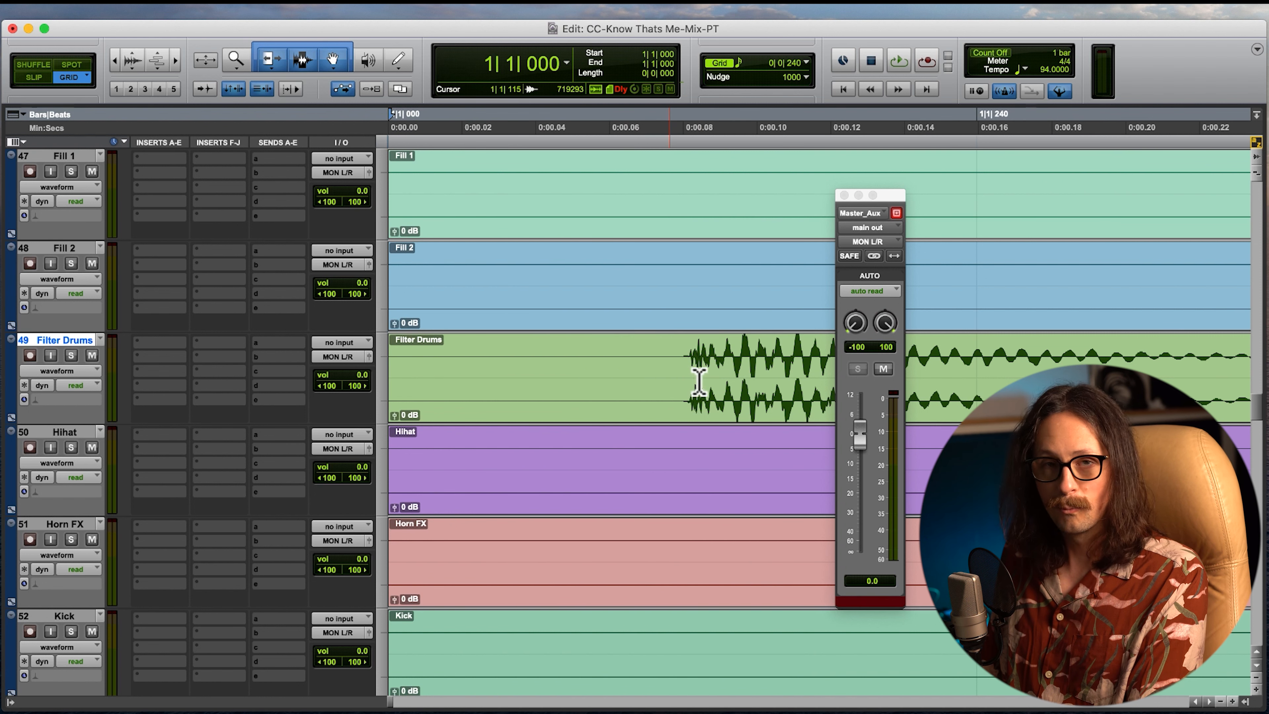
- Compare the Filter Drums hit near beat 1|2|000 with the grid line
key(r)
key(r)
key(r)
key(r)
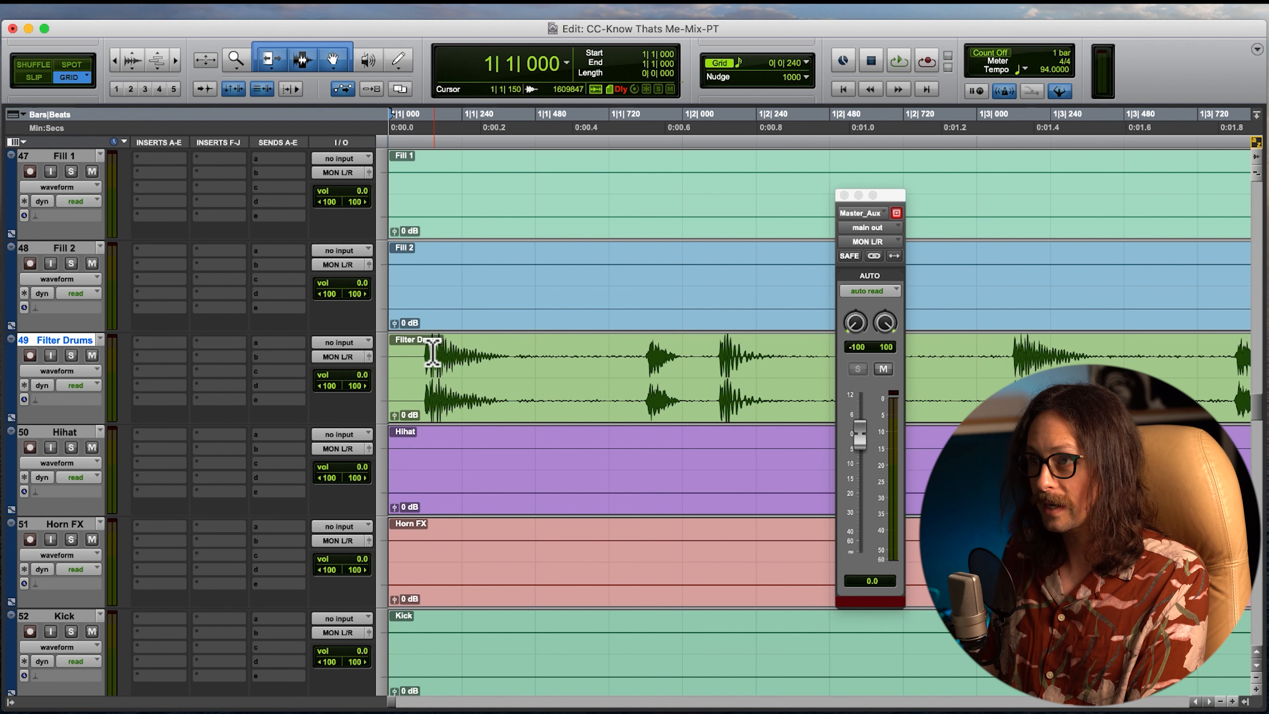
scroll(462, 416, up, 5)
scroll(462, 417, down, 6)
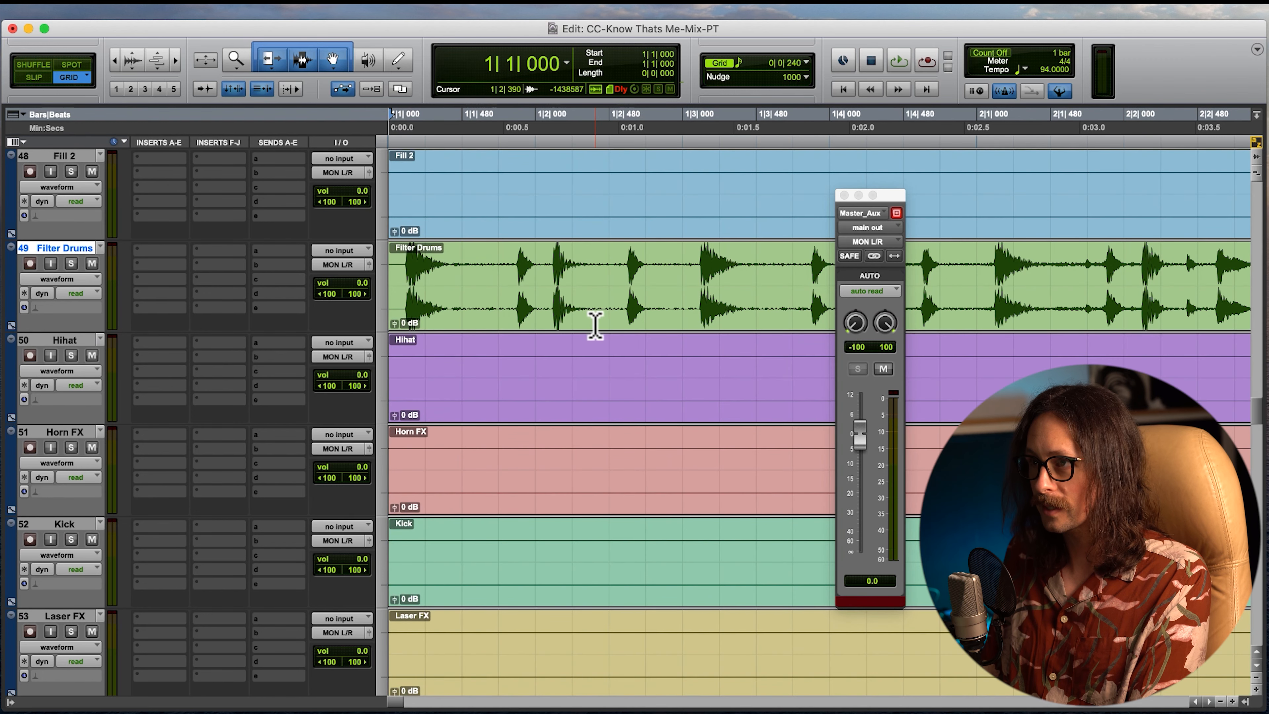
click(544, 265)
key(t)
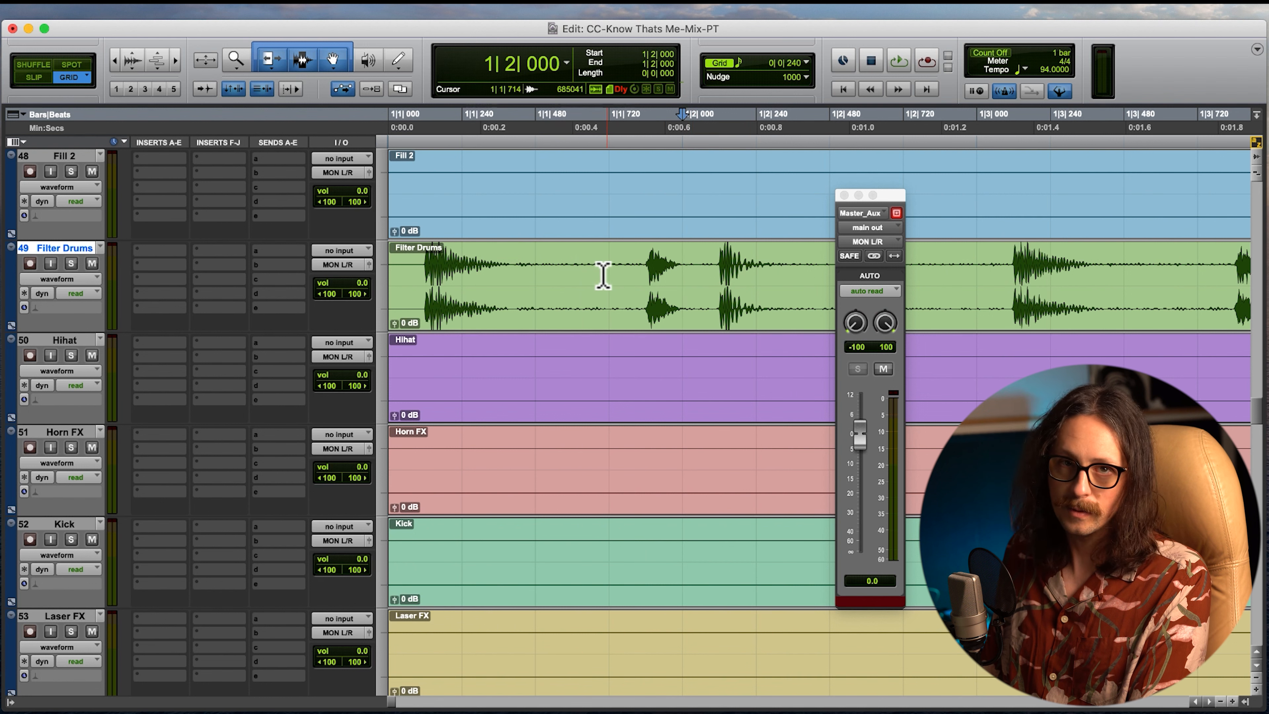
- Examine where the first hits of the imported Kick stem fall relative to bar 11
key(r)
key(r)
key(r)
key(r)
key(r)
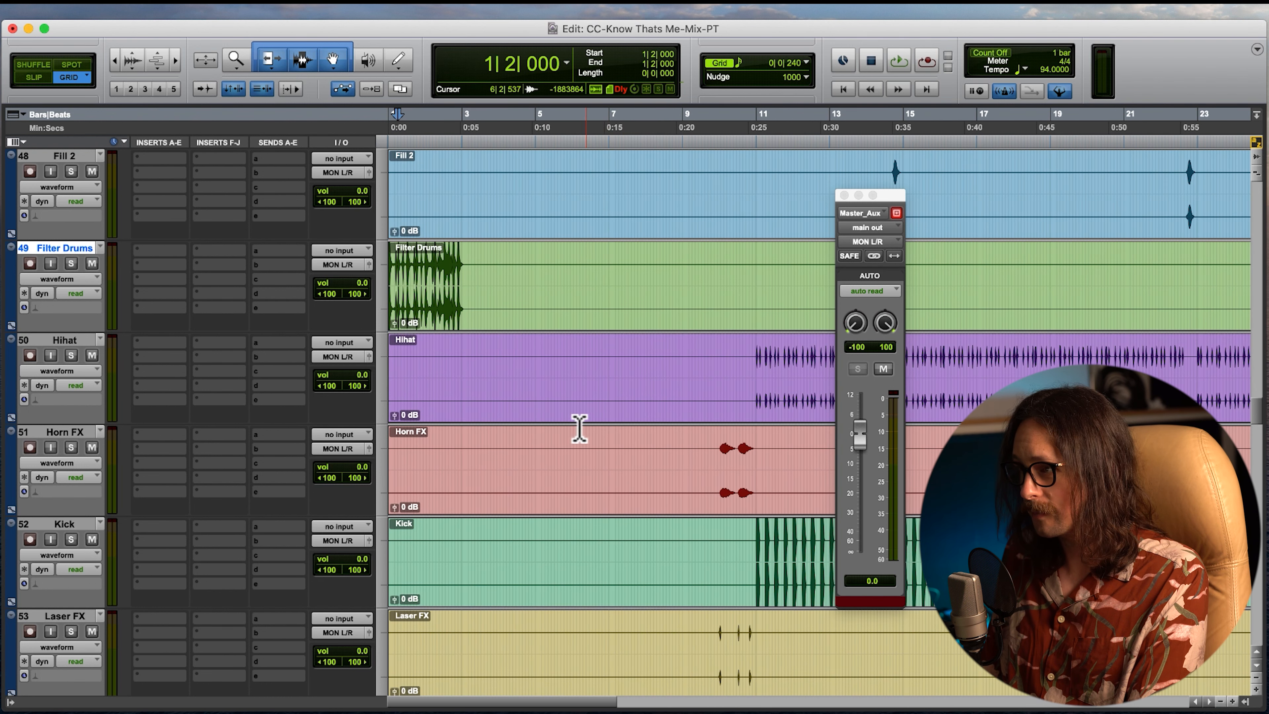
click(755, 555)
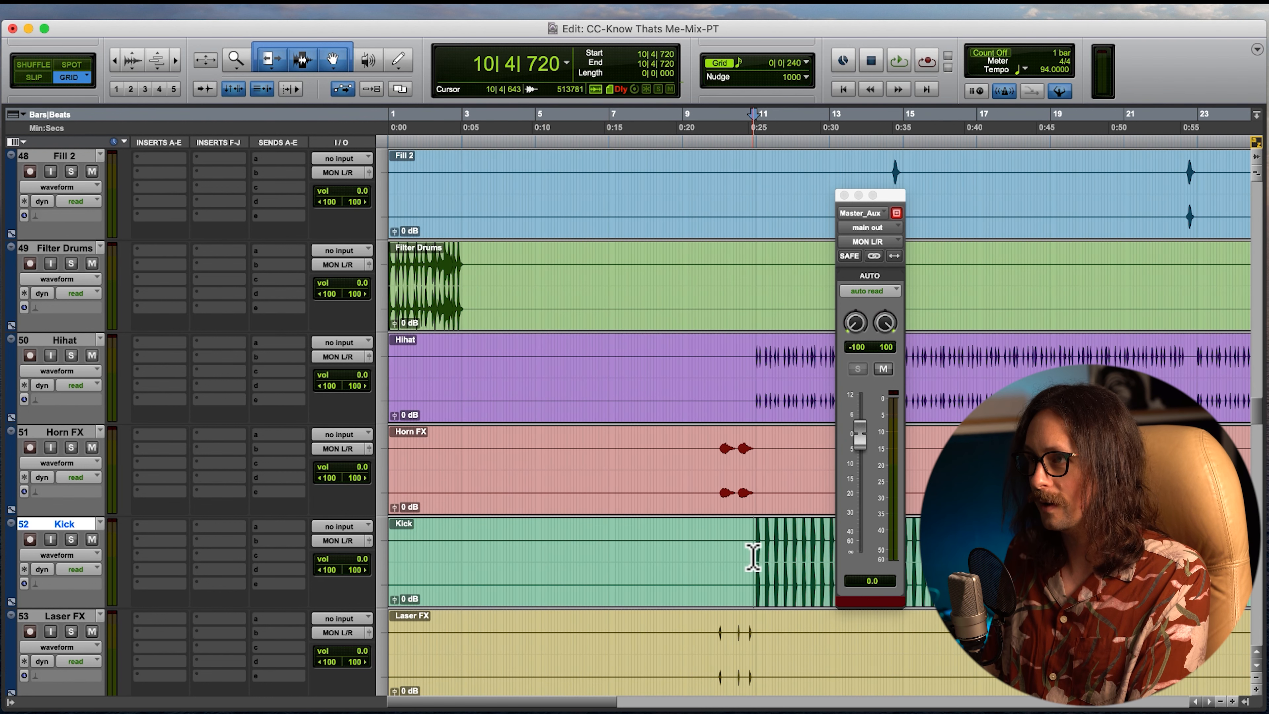
key(t)
key(t)
key(t)
key(t)
key(t)
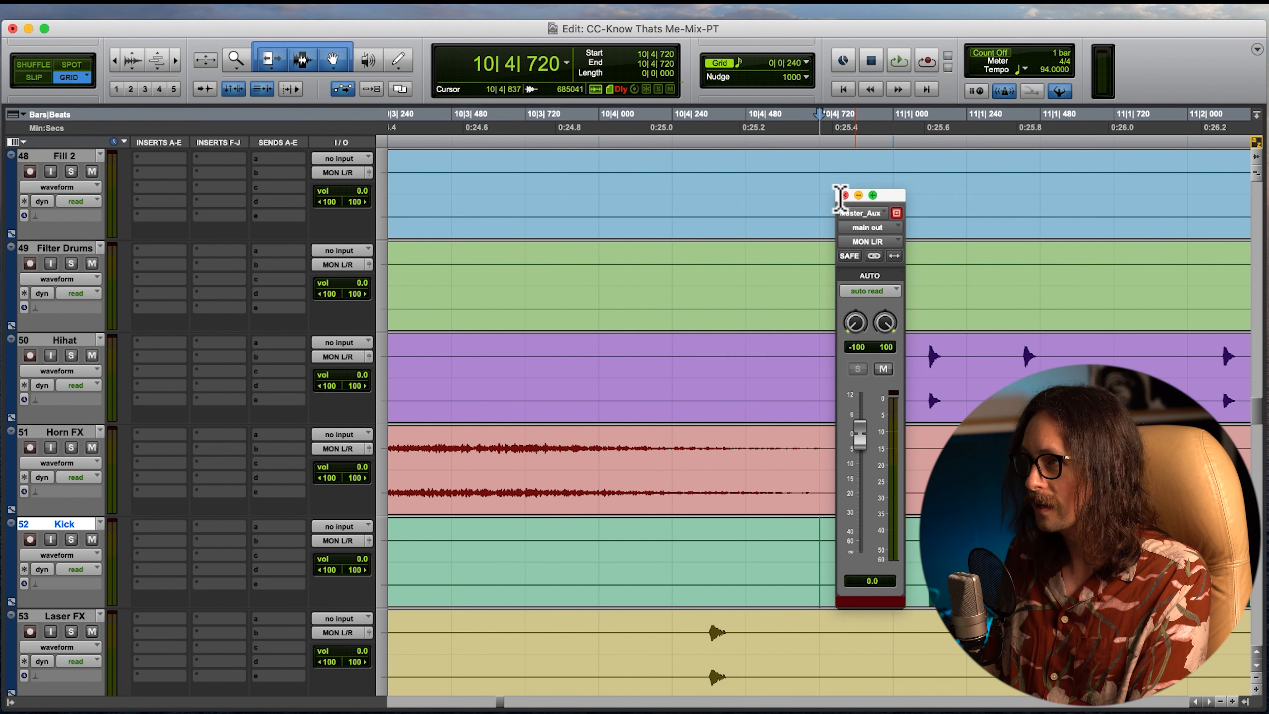
- Close the Master_Aux output window and mark the Kick clip's range from 11|1|000 to 11|1|105
click(844, 195)
click(905, 551)
drag(915, 549, 934, 555)
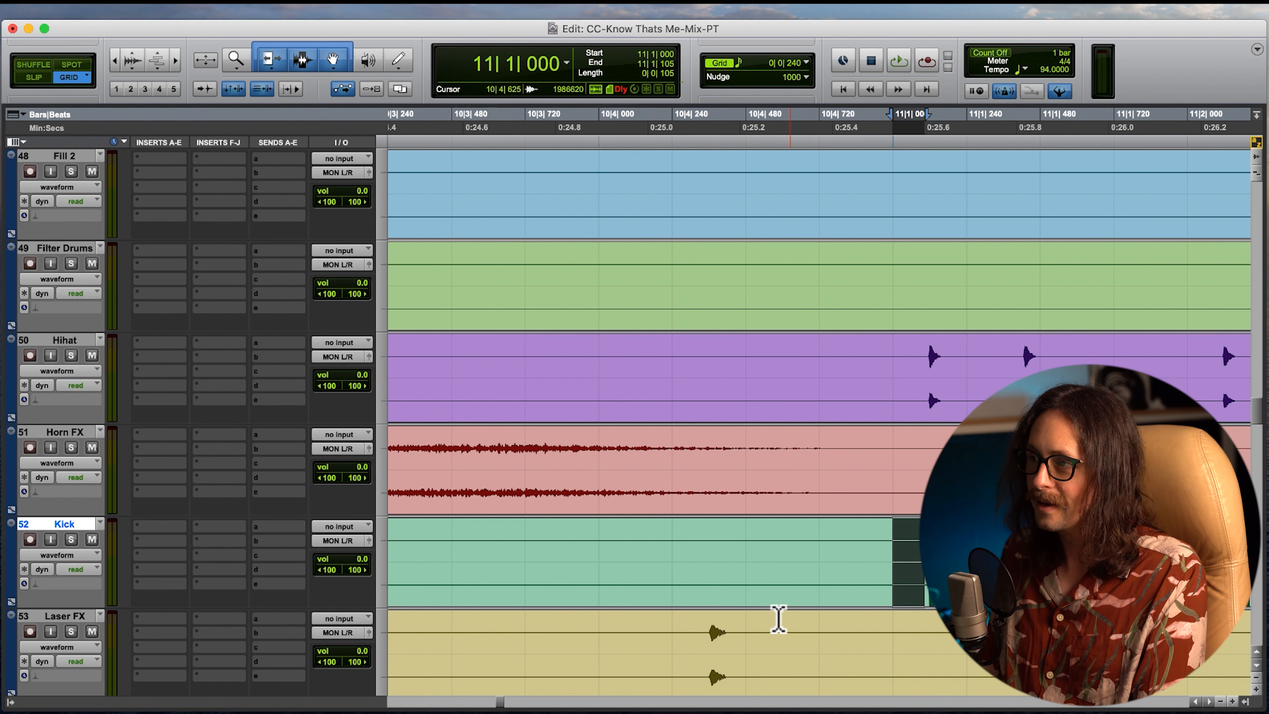
click(778, 584)
click(765, 551)
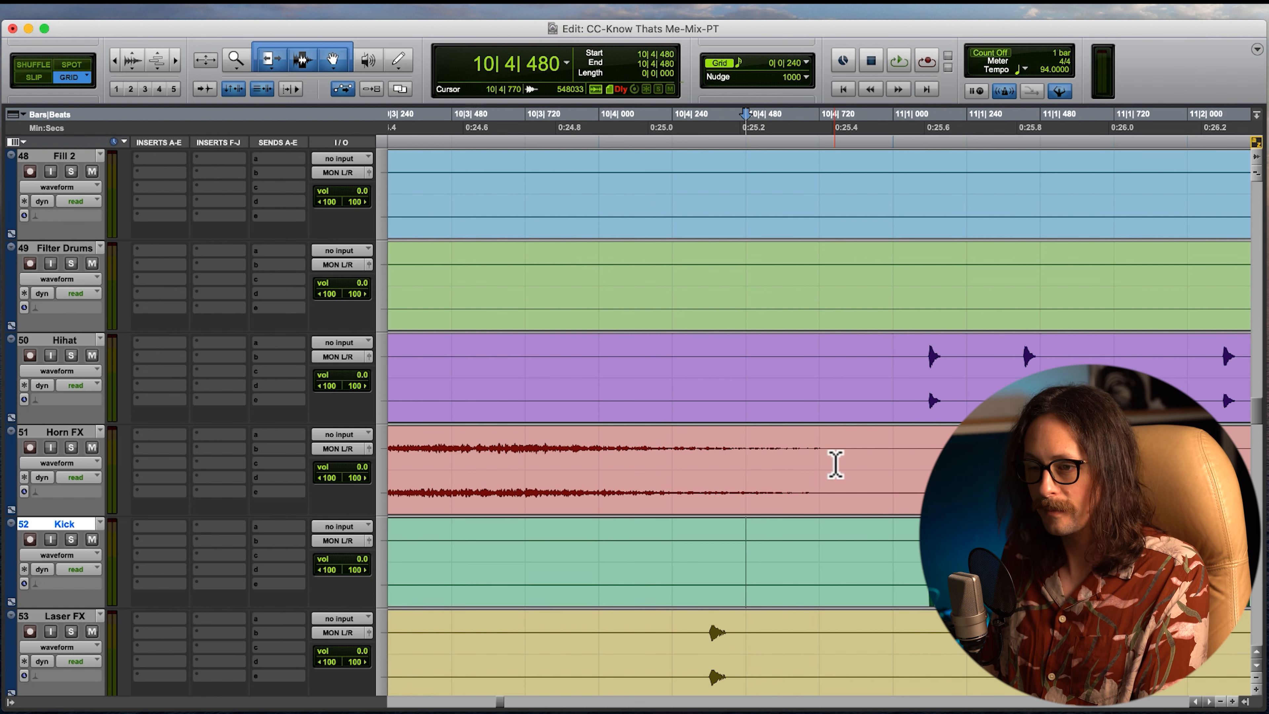
- Select the whole Filter Drums clip and play it back from bar 1
key(r)
key(r)
key(r)
key(r)
key(r)
key(r)
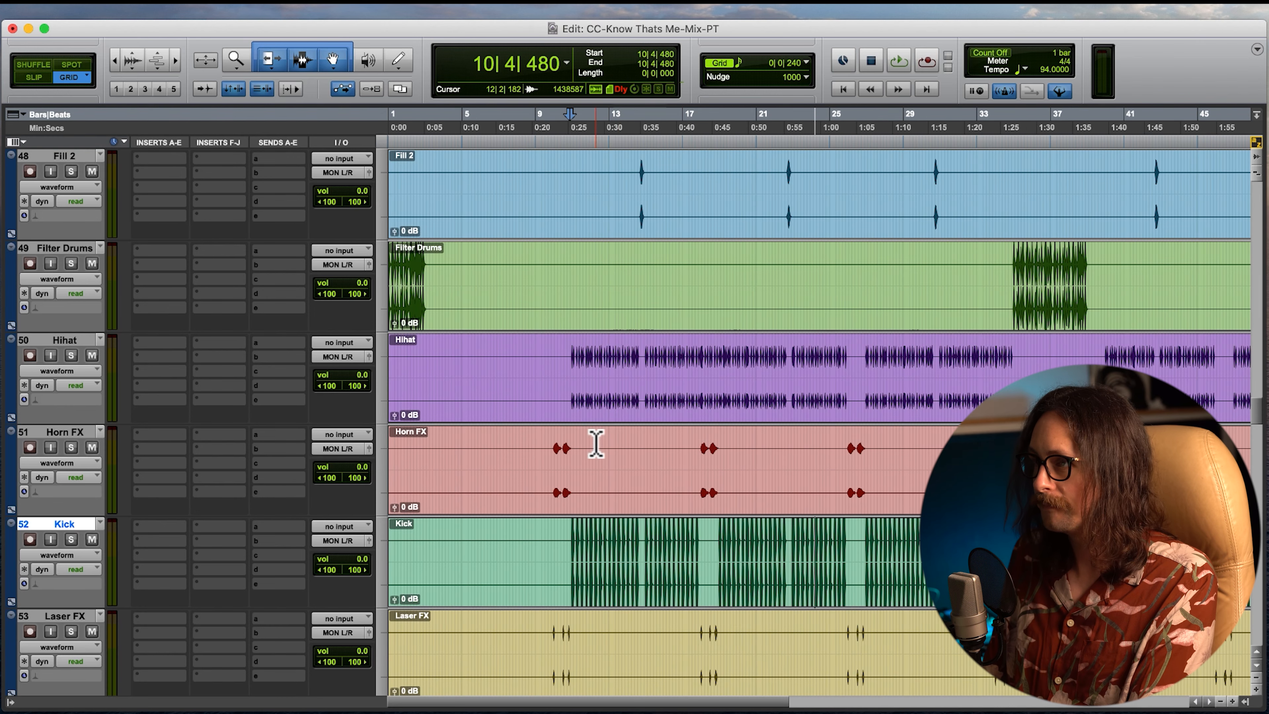
key(r)
click(417, 302)
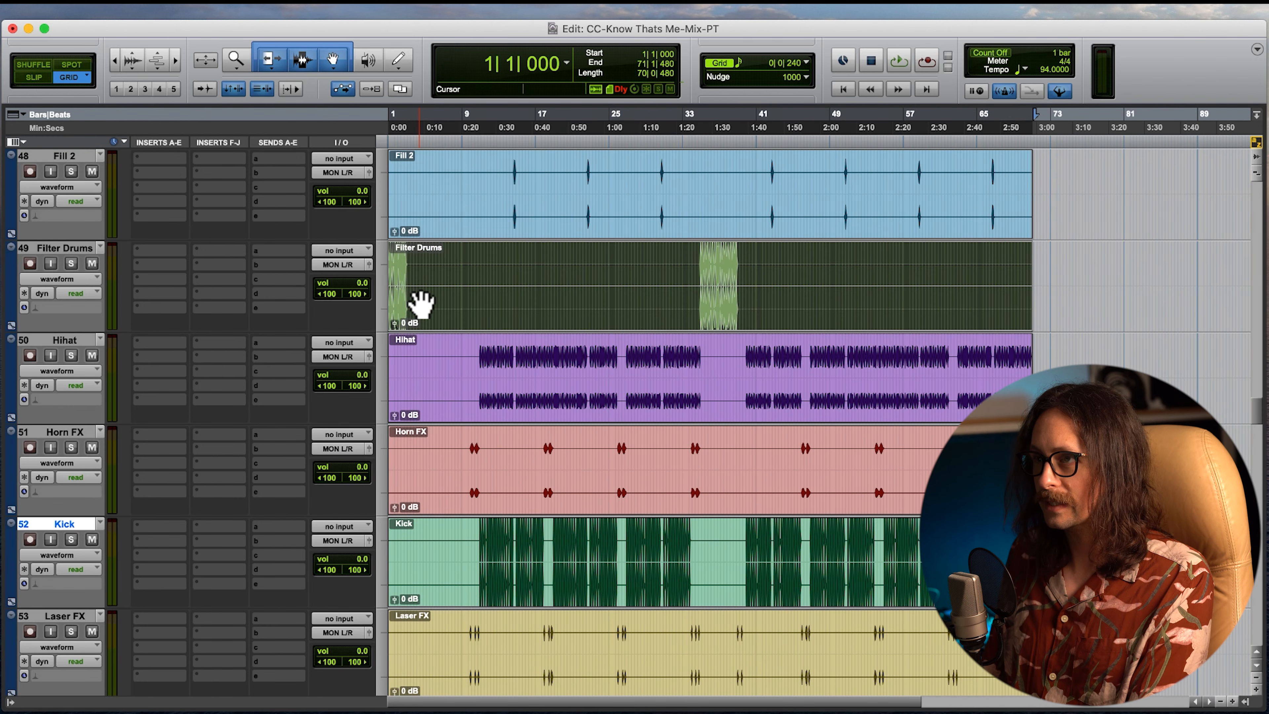
key(space)
key(space)
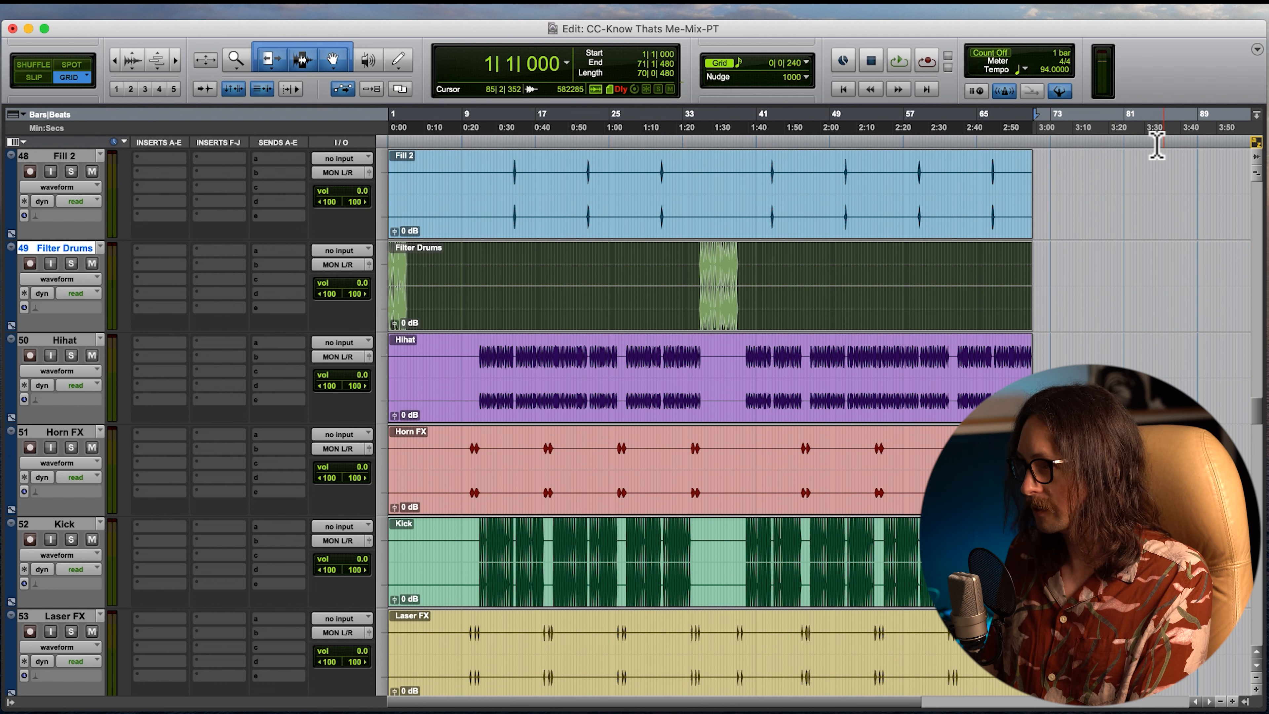
key(space)
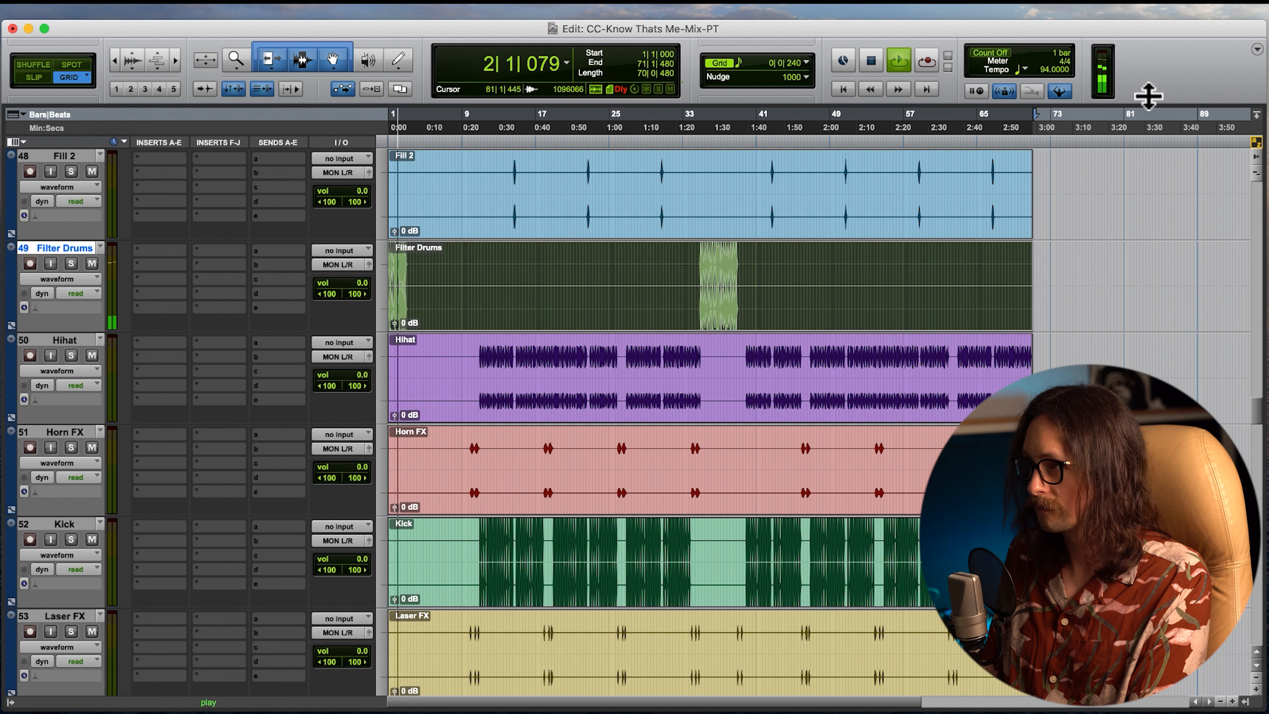
key(space)
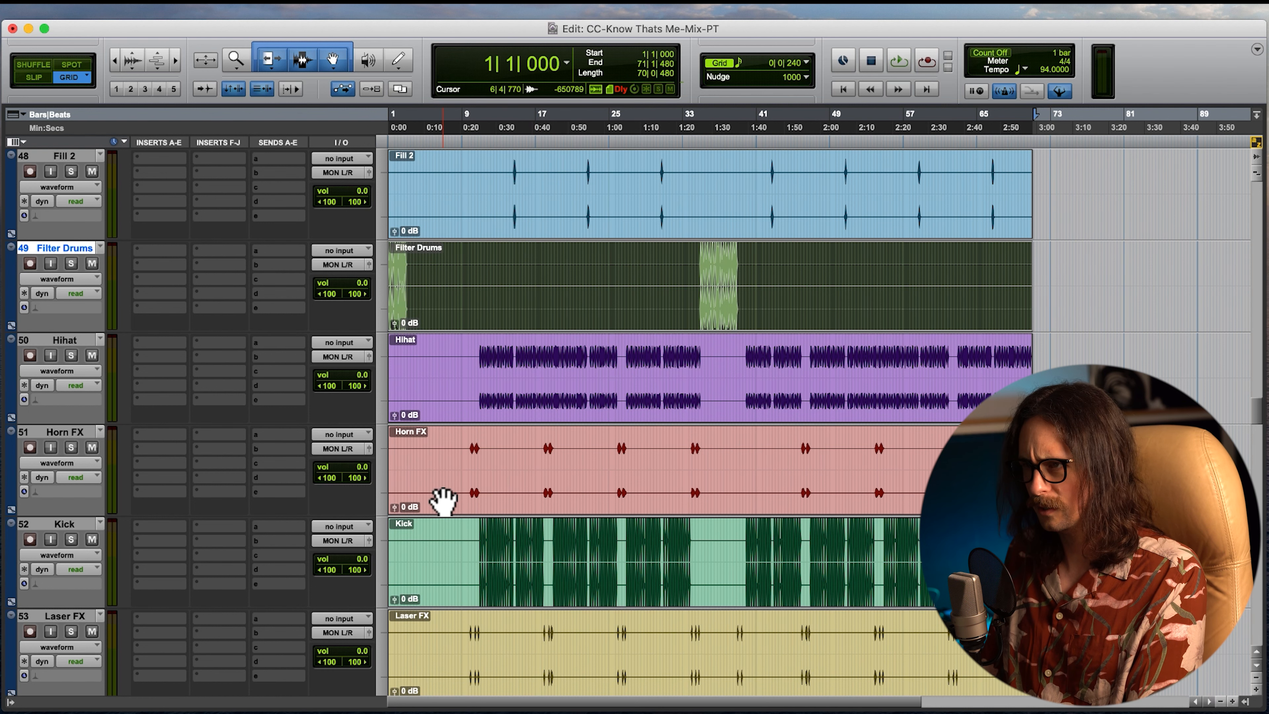
- Look through the imported stems and vocal tracks, then examine the Filter Drums' first hit against 1|1|000 and place the edit cursor there
scroll(444, 507, down, 3)
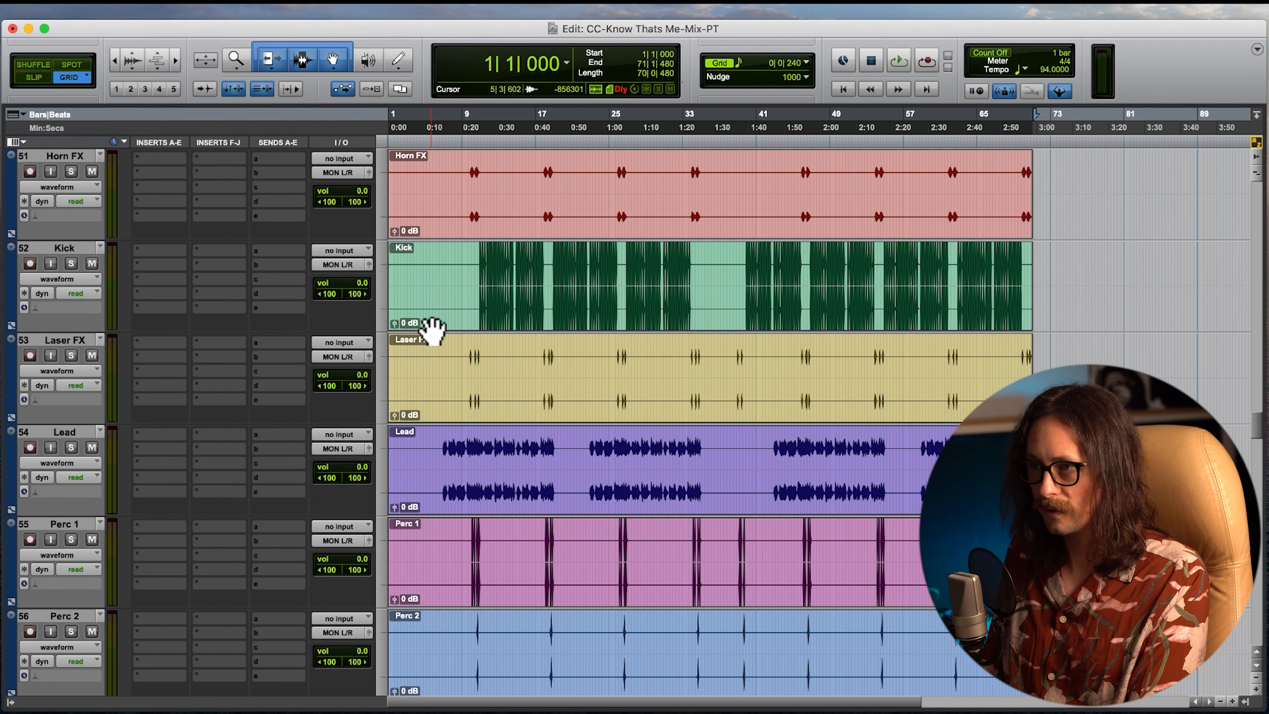
scroll(433, 327, down, 10)
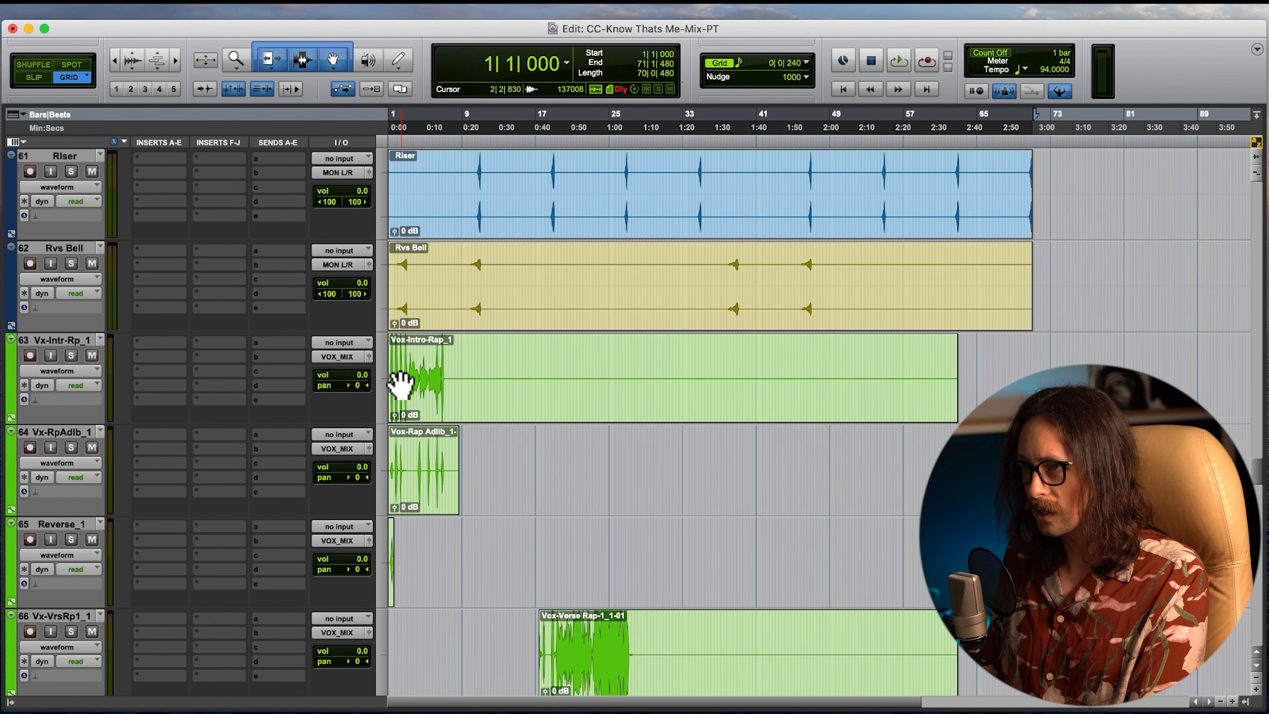
scroll(406, 315, up, 12)
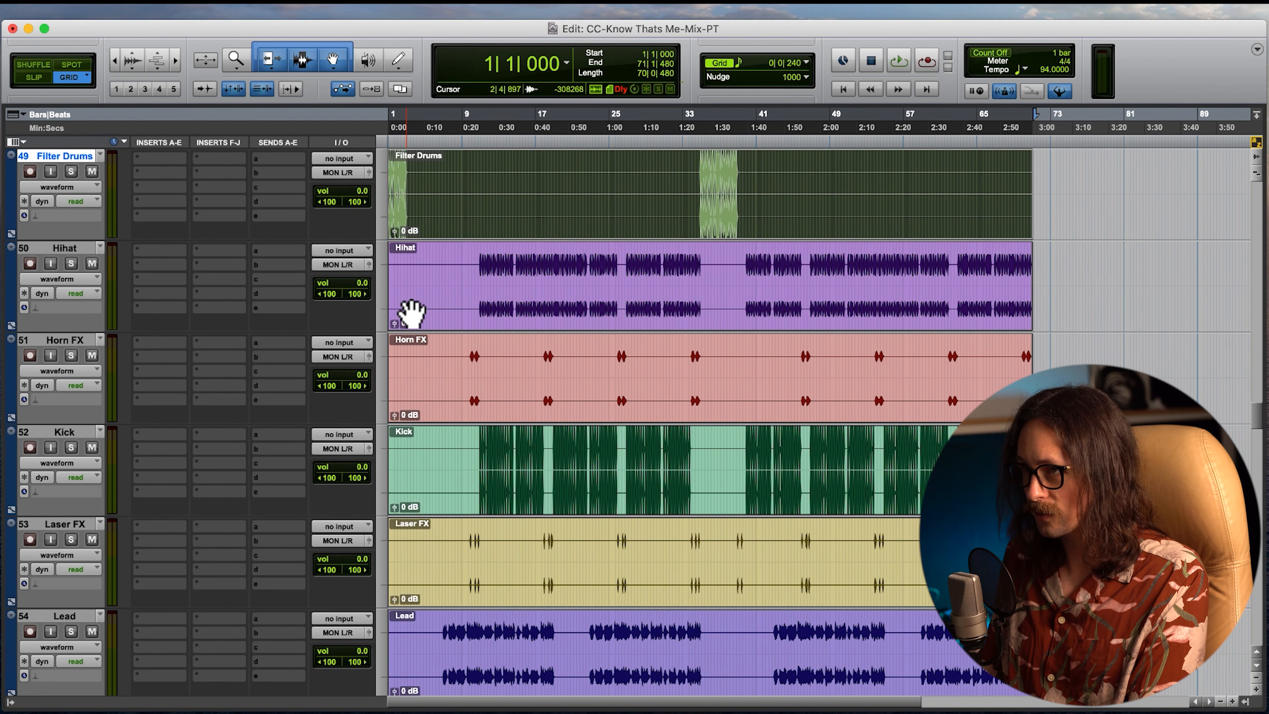
scroll(410, 313, up, 4)
key(super+bracketright)
key(super+bracketright)
key(super+bracketright)
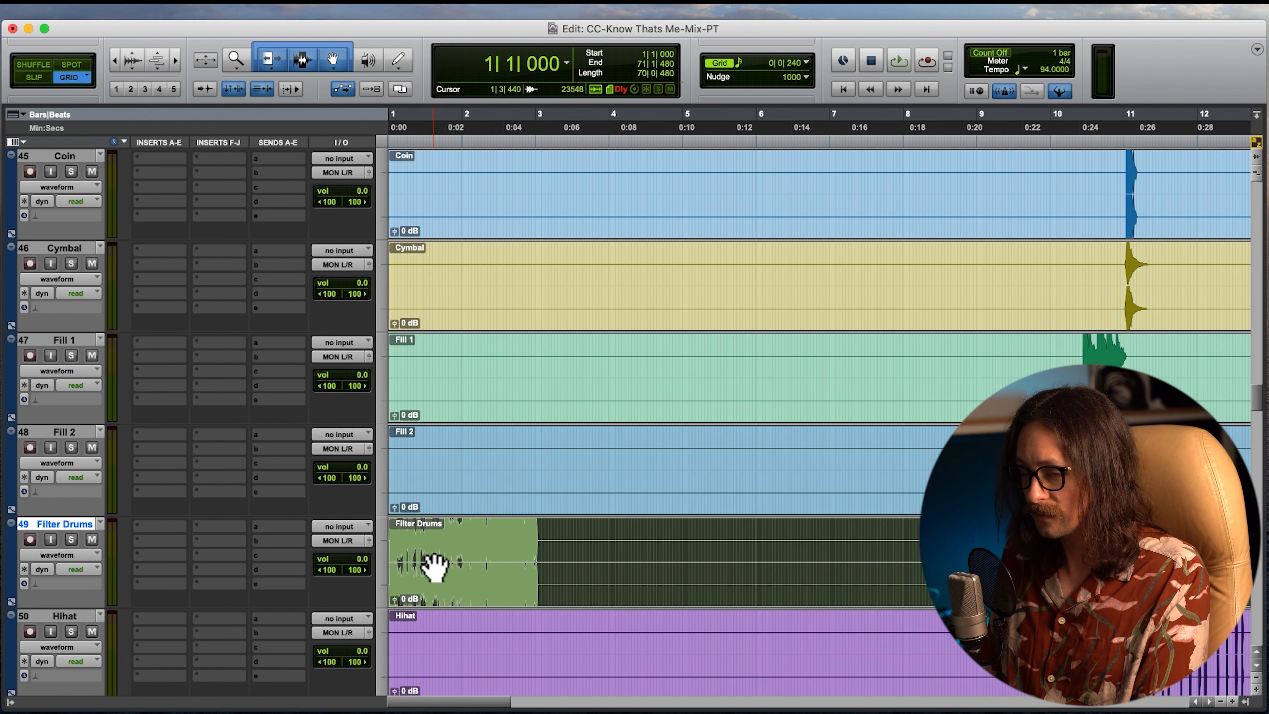
key(super+bracketright)
key(super+bracketright)
key(super+bracketright)
key(super+bracketright)
key(super+bracketright)
key(super+bracketright)
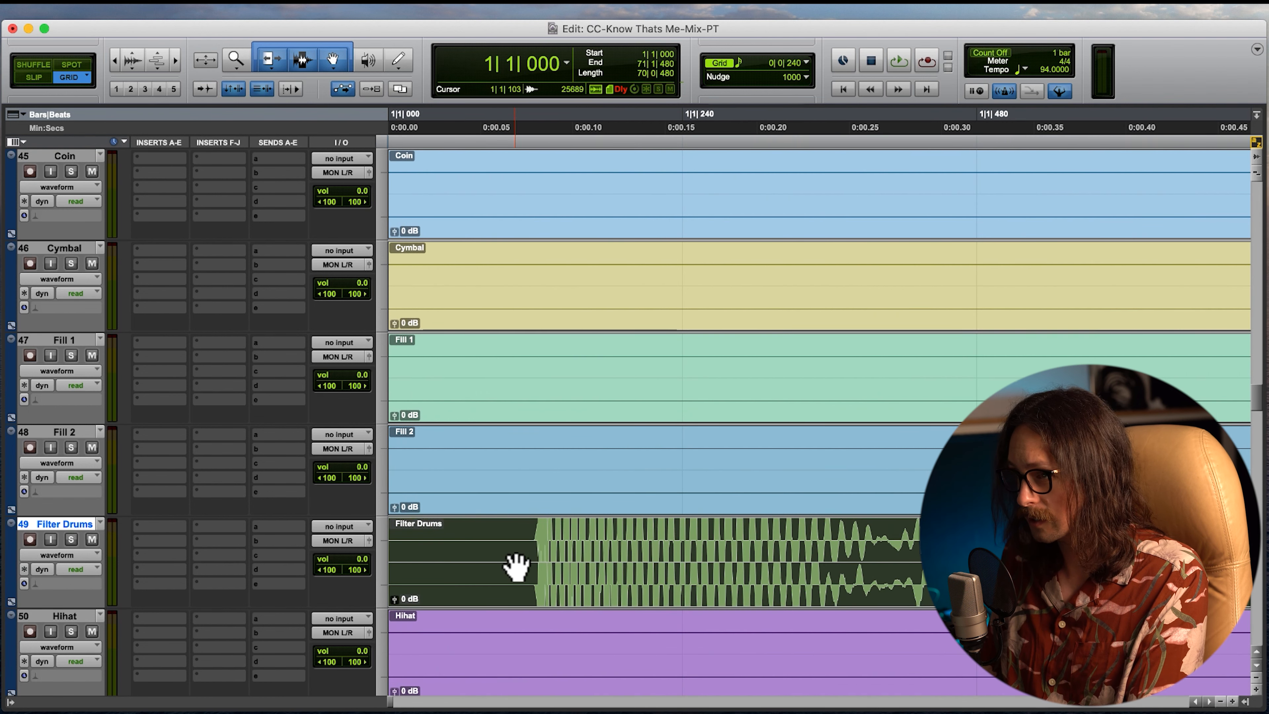
click(527, 548)
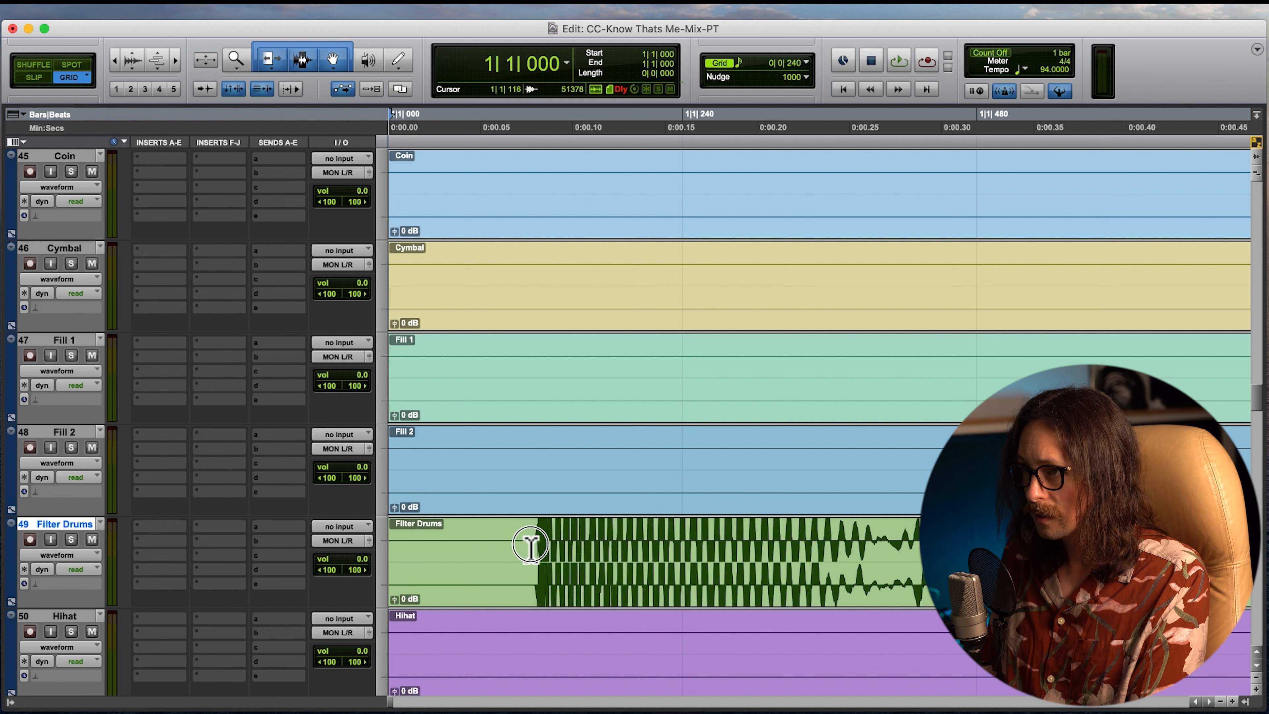
- Shrink all tracks to a small height and select the imported stem tracks from 808 through Rvs Bell
key(super+bracketleft)
key(super+bracketleft)
key(super+bracketleft)
key(super+bracketleft)
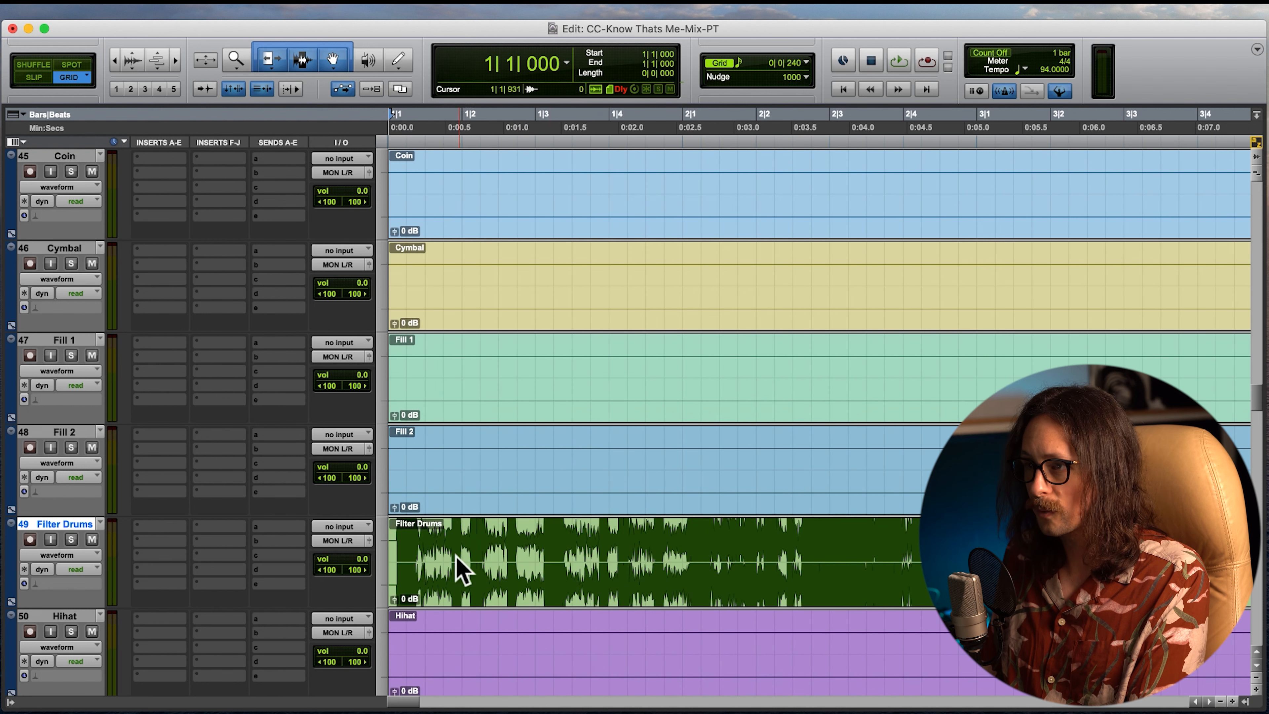
key(super+bracketleft)
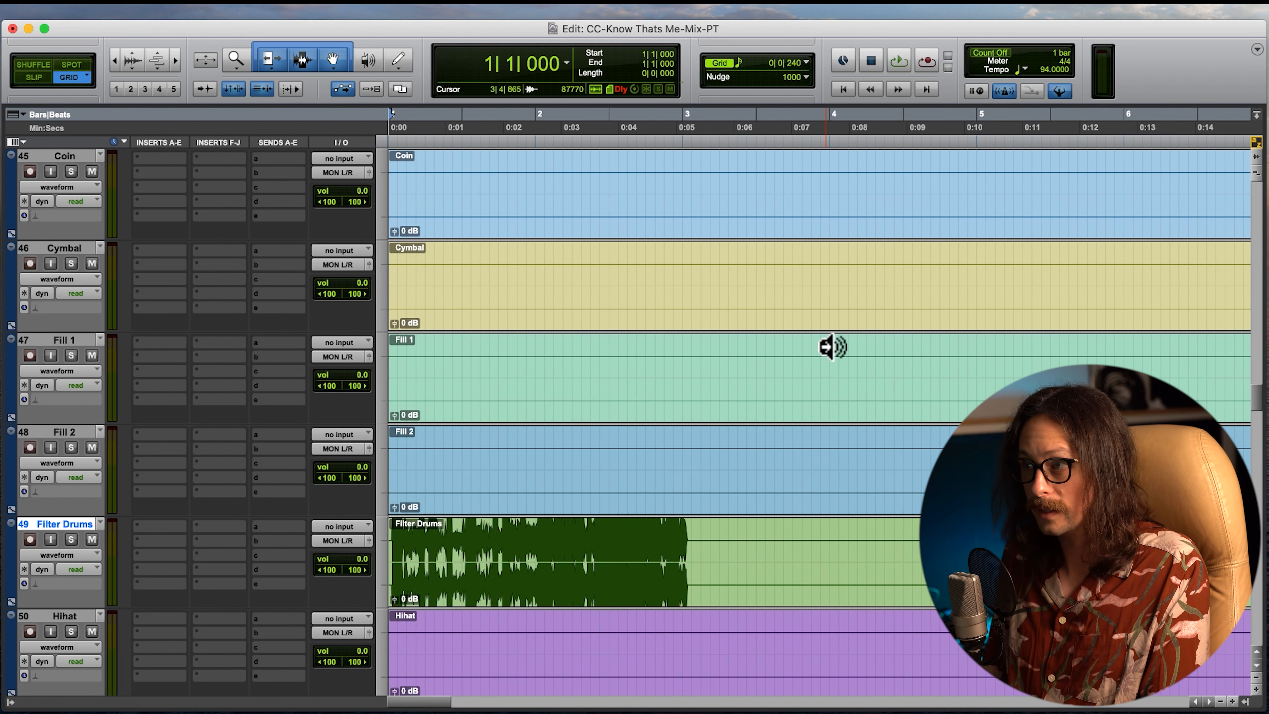
key(ctrl+alt+Down)
key(ctrl+alt+Down)
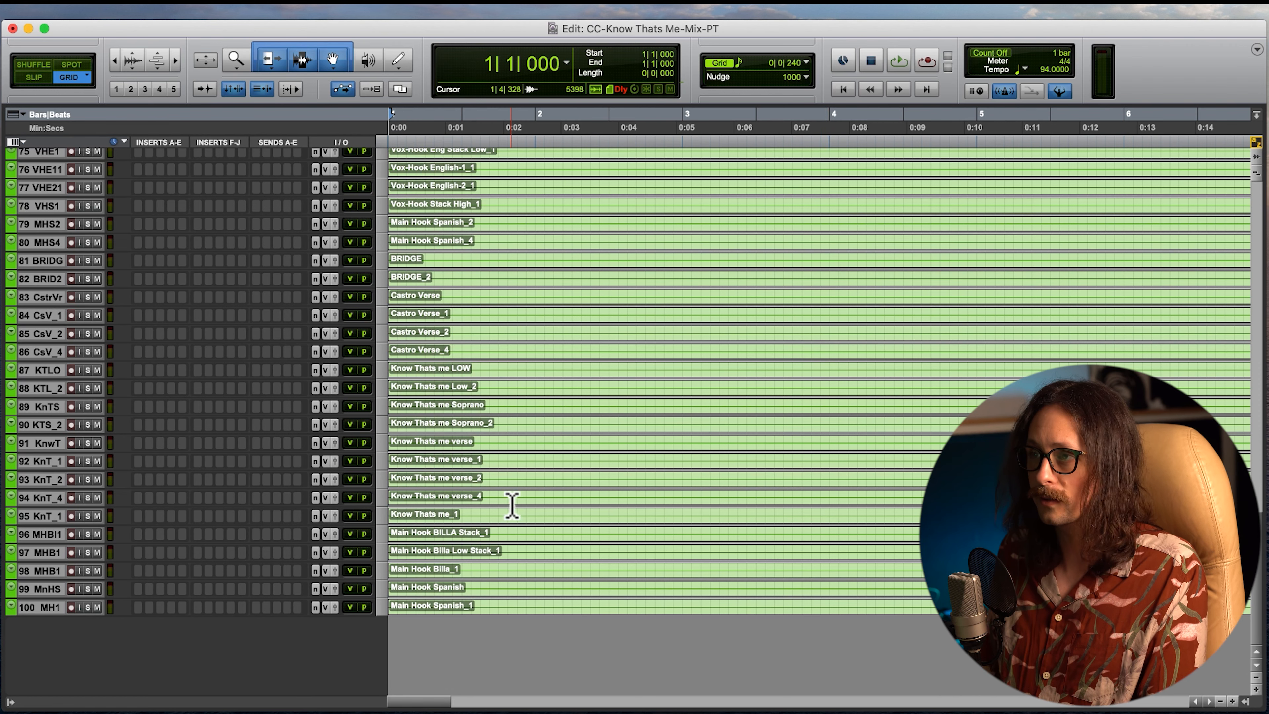
scroll(512, 506, up, 15)
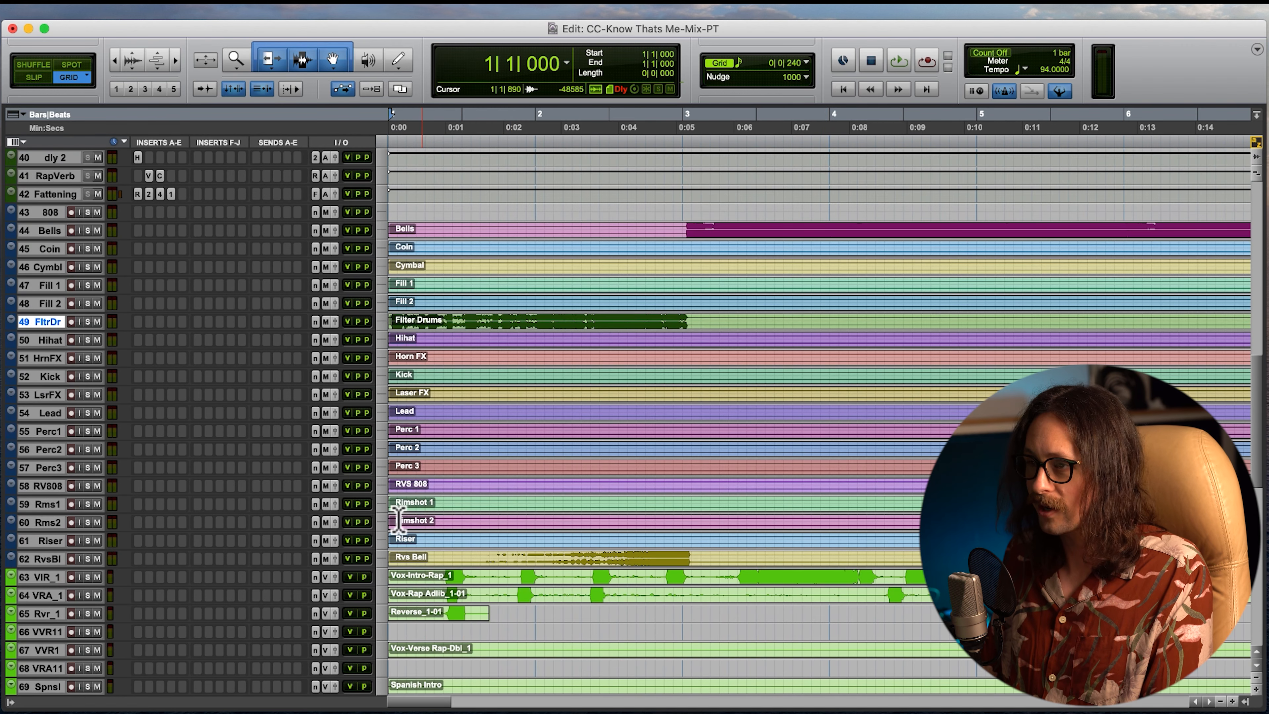
click(51, 560)
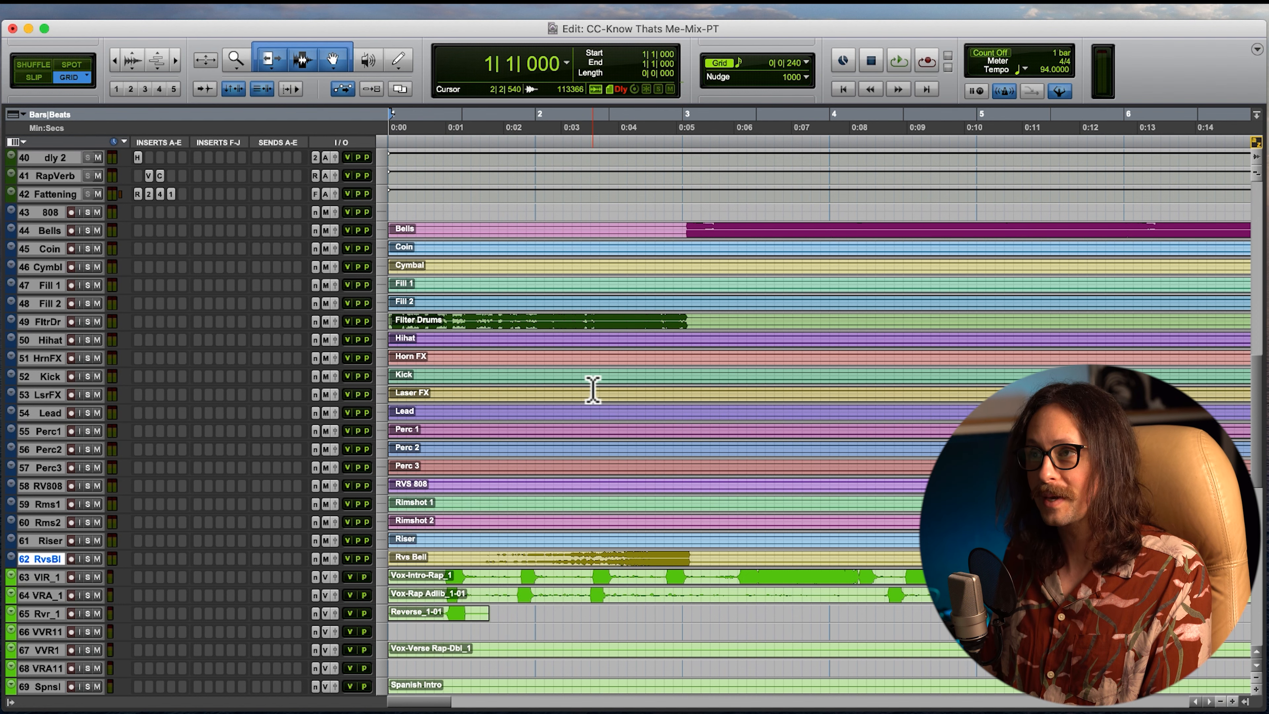
scroll(593, 389, up, 4)
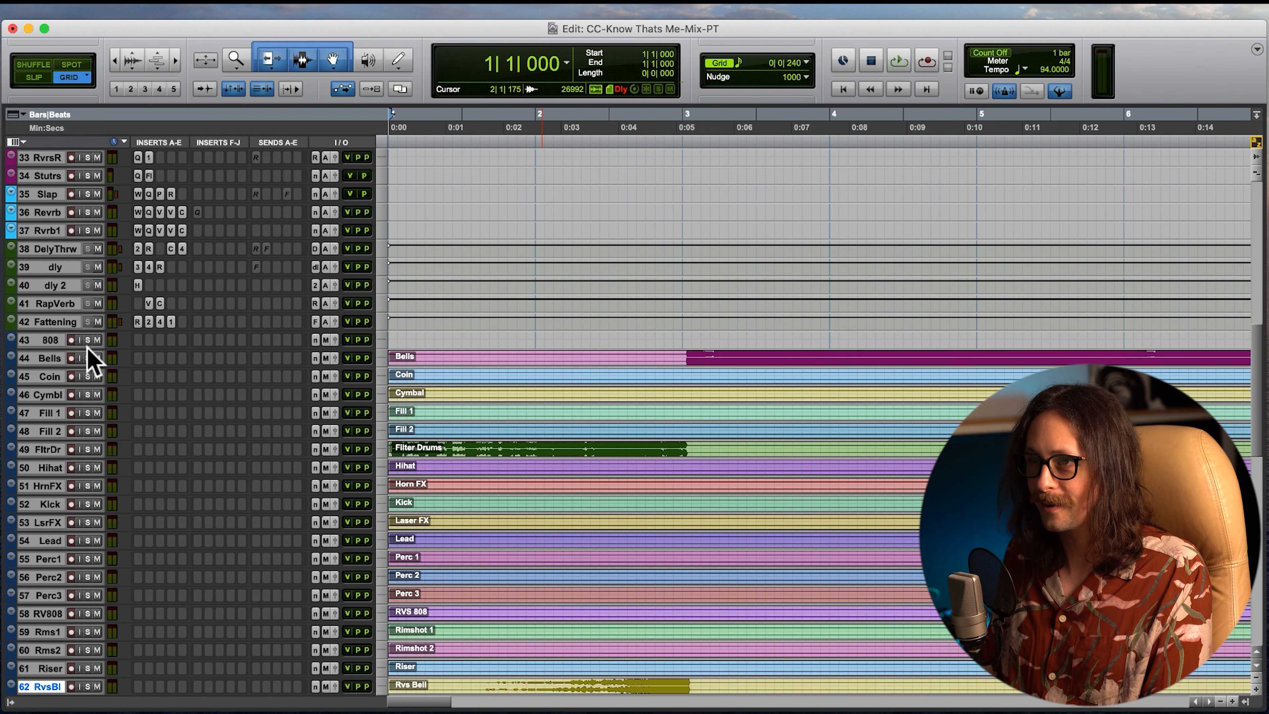
shift+click(50, 341)
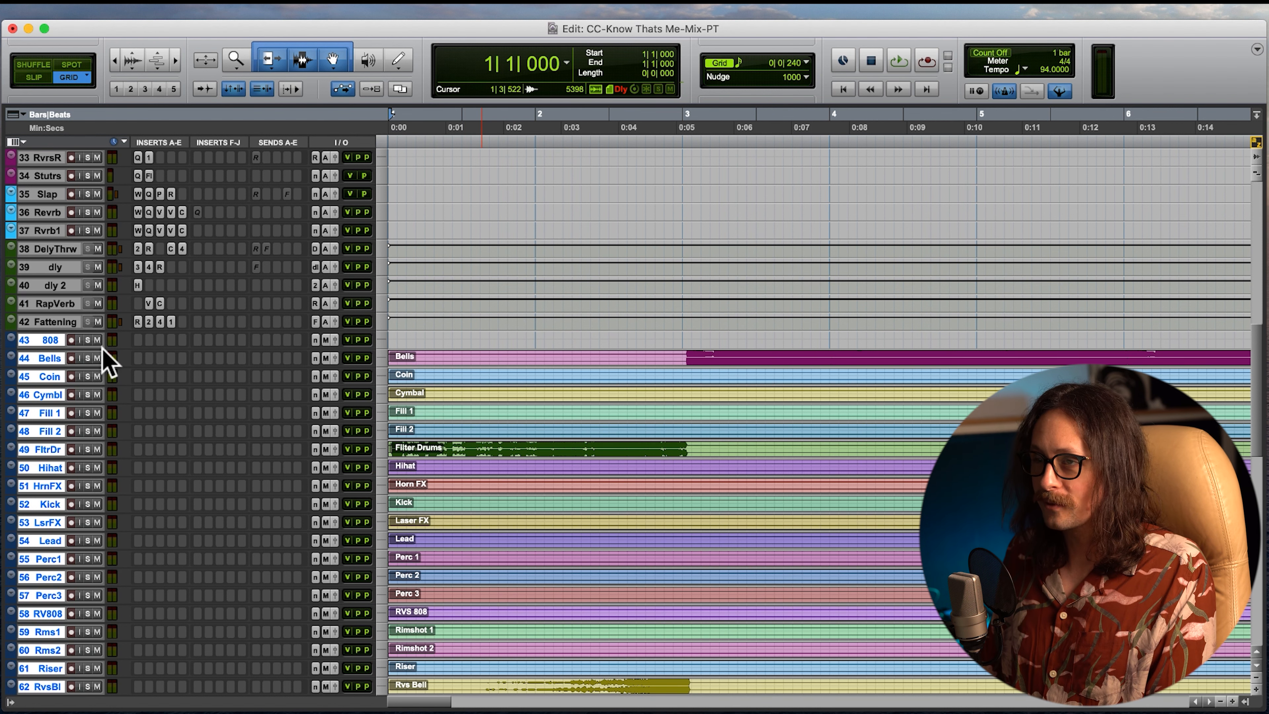
- Move the 808 clip from the template's 808 track back to the imported 808 track above Bells, starting at 1|1|000
scroll(731, 383, up, 15)
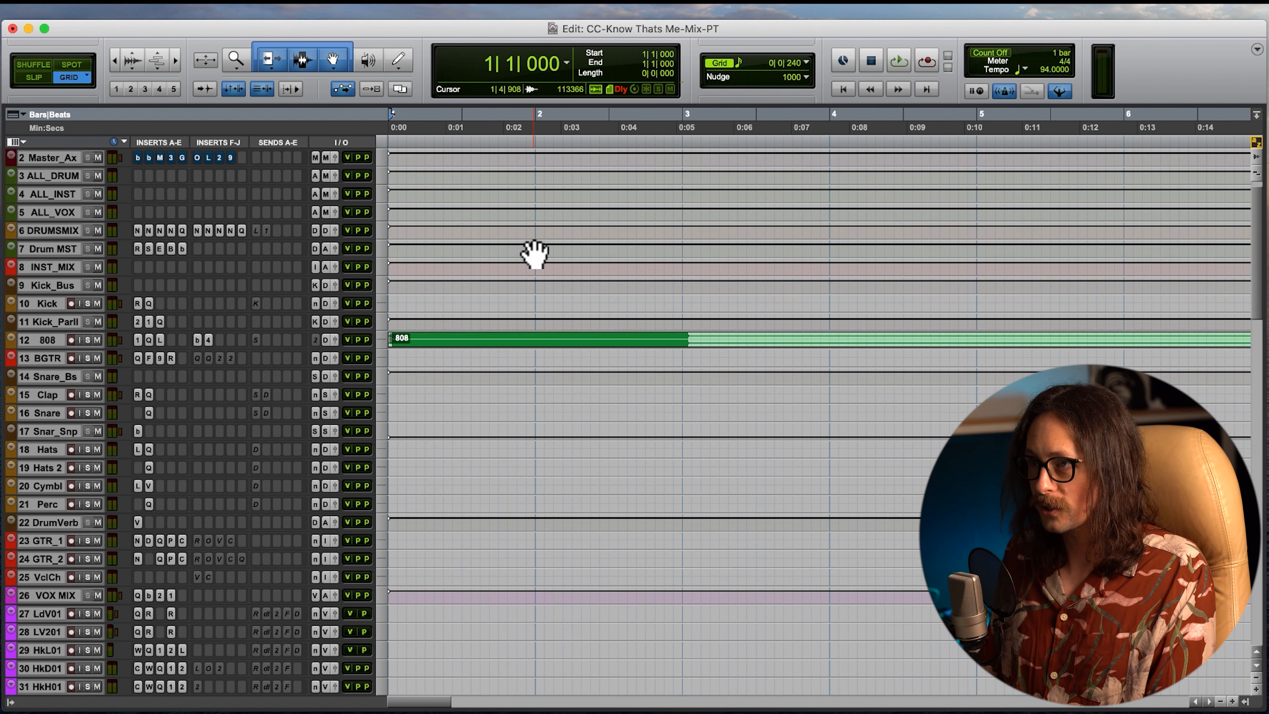
scroll(535, 254, up, 1)
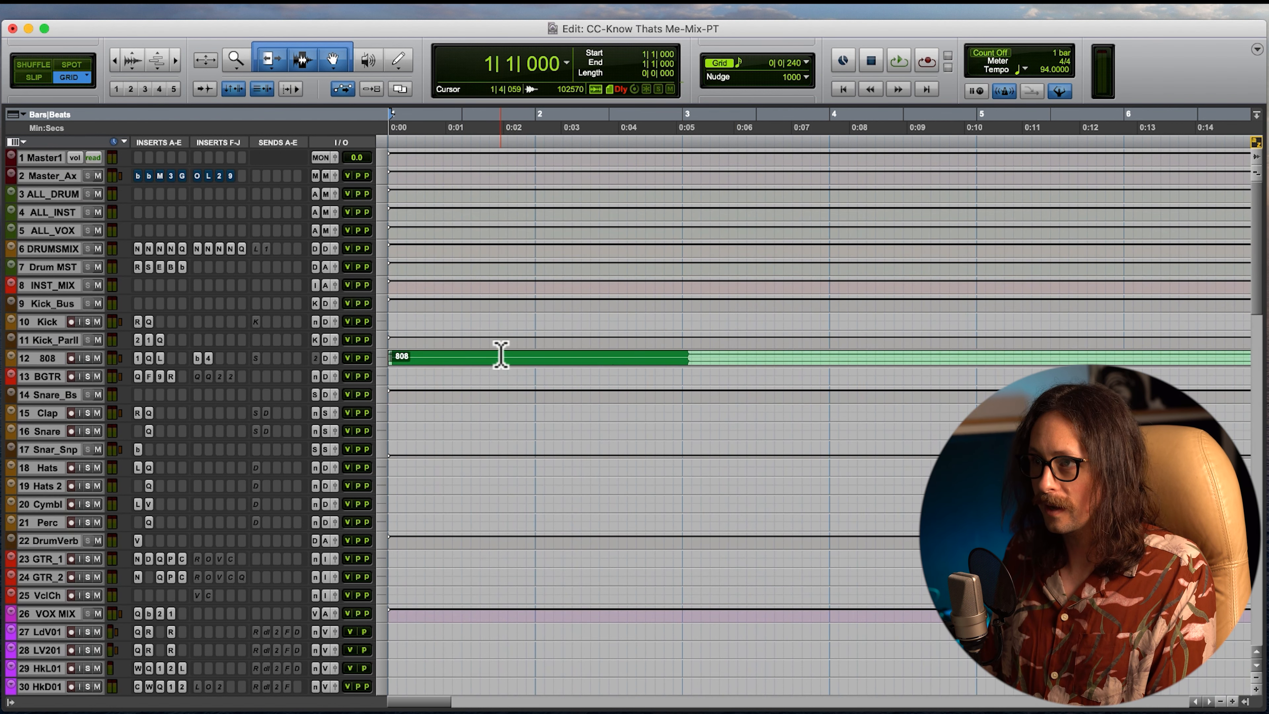
click(481, 360)
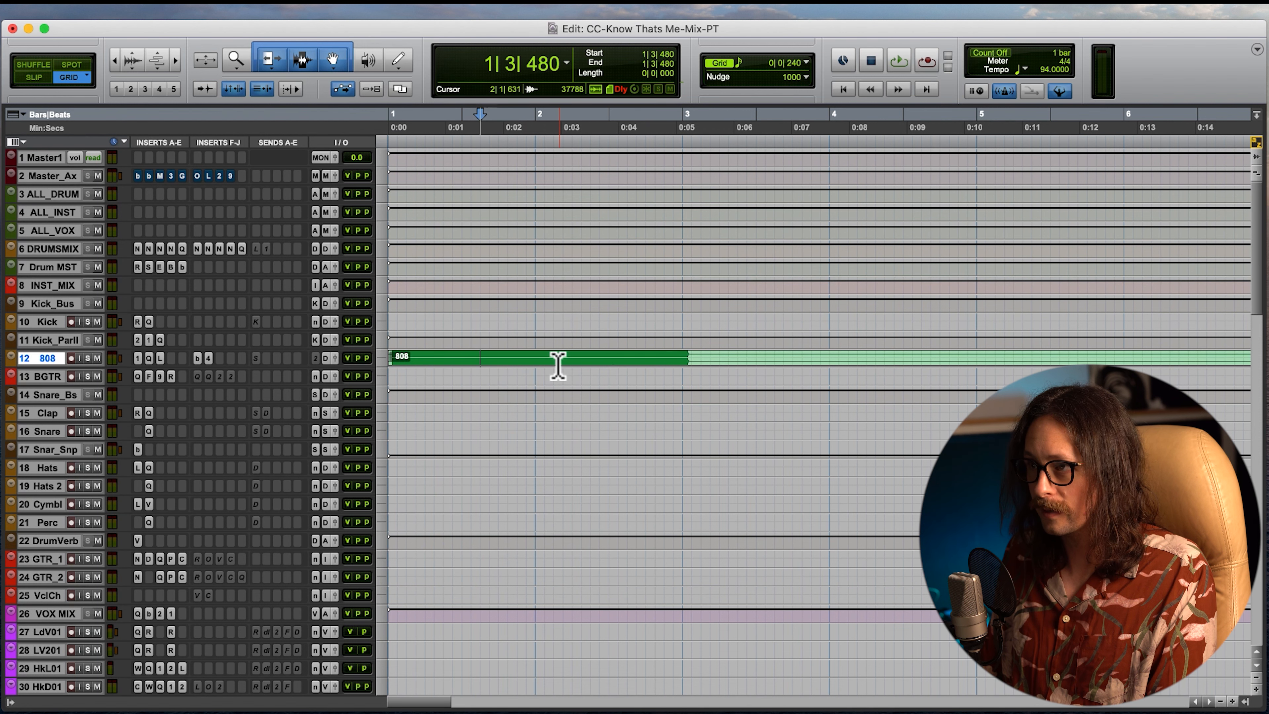
drag(558, 368, 509, 479)
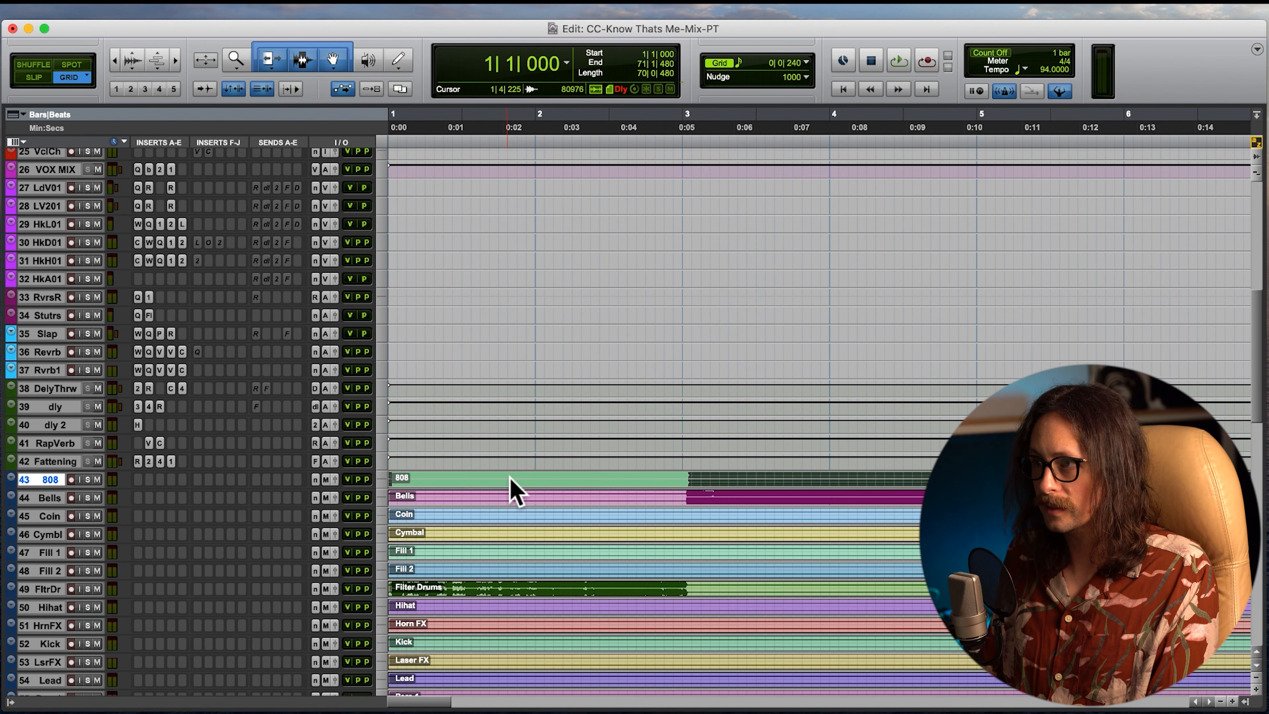
- Compare where the first hits of the 808 and Filter Drums stems begin relative to the bar 1 grid line
key(t)
key(t)
key(t)
key(t)
key(t)
key(t)
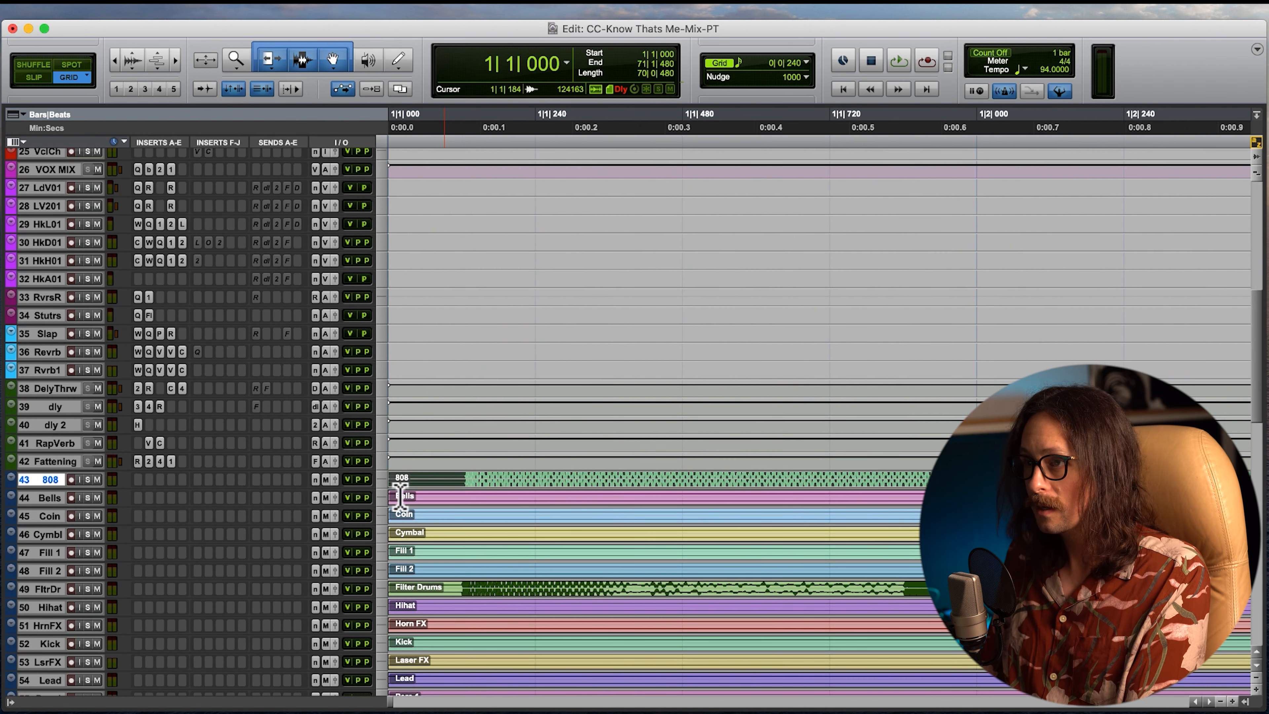
click(684, 483)
key(t)
key(t)
key(t)
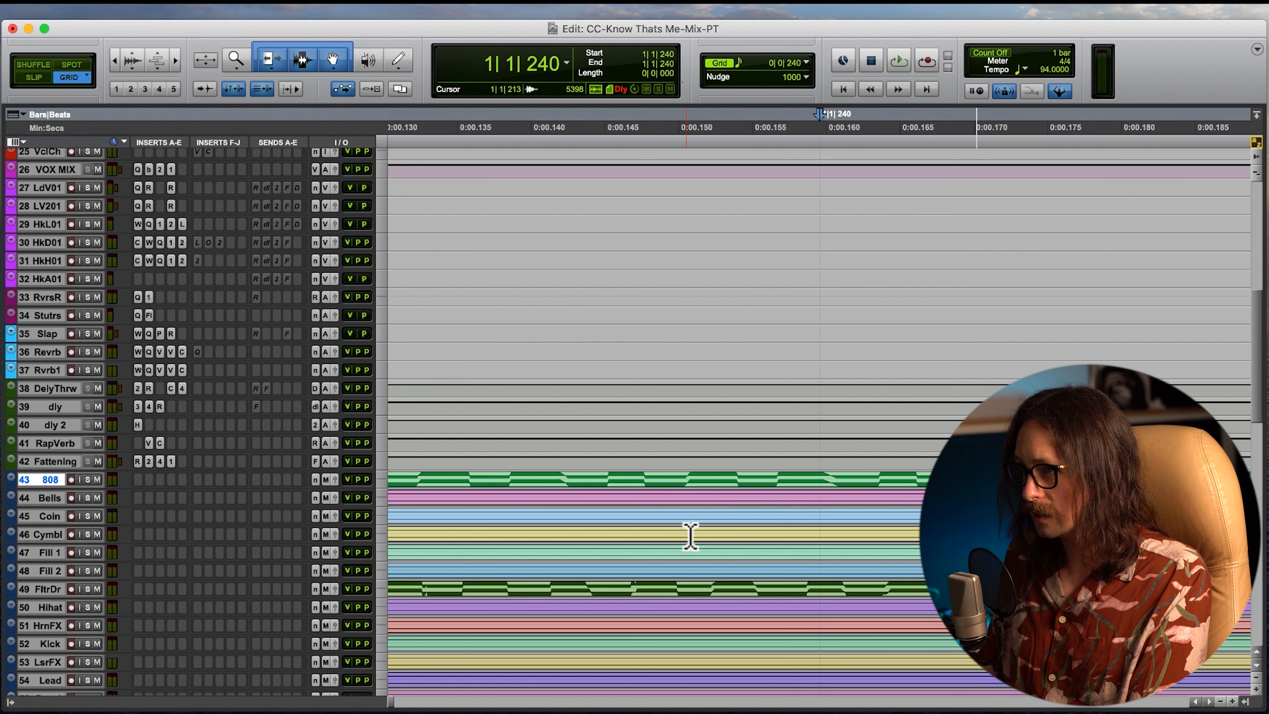
key(r)
key(r)
key(r)
key(r)
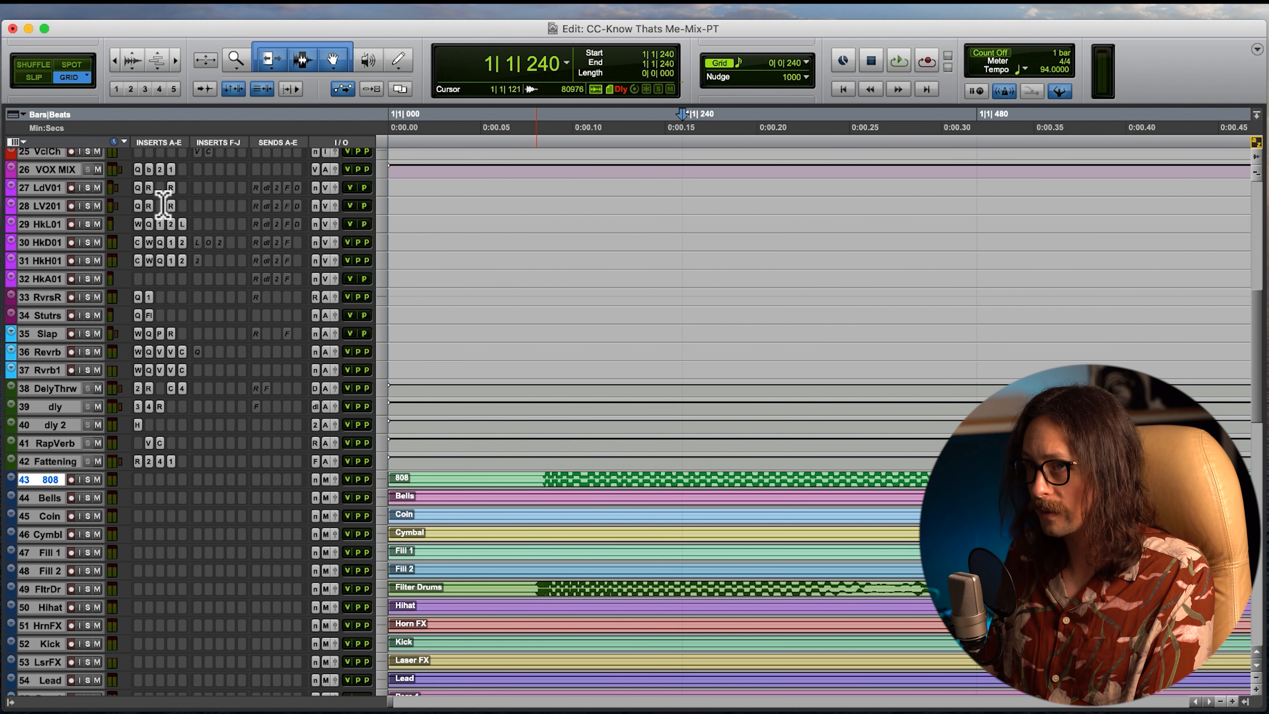
- Switch to Slip mode and place the edit cursor at 1|1|120 on the imported 808 track
click(33, 78)
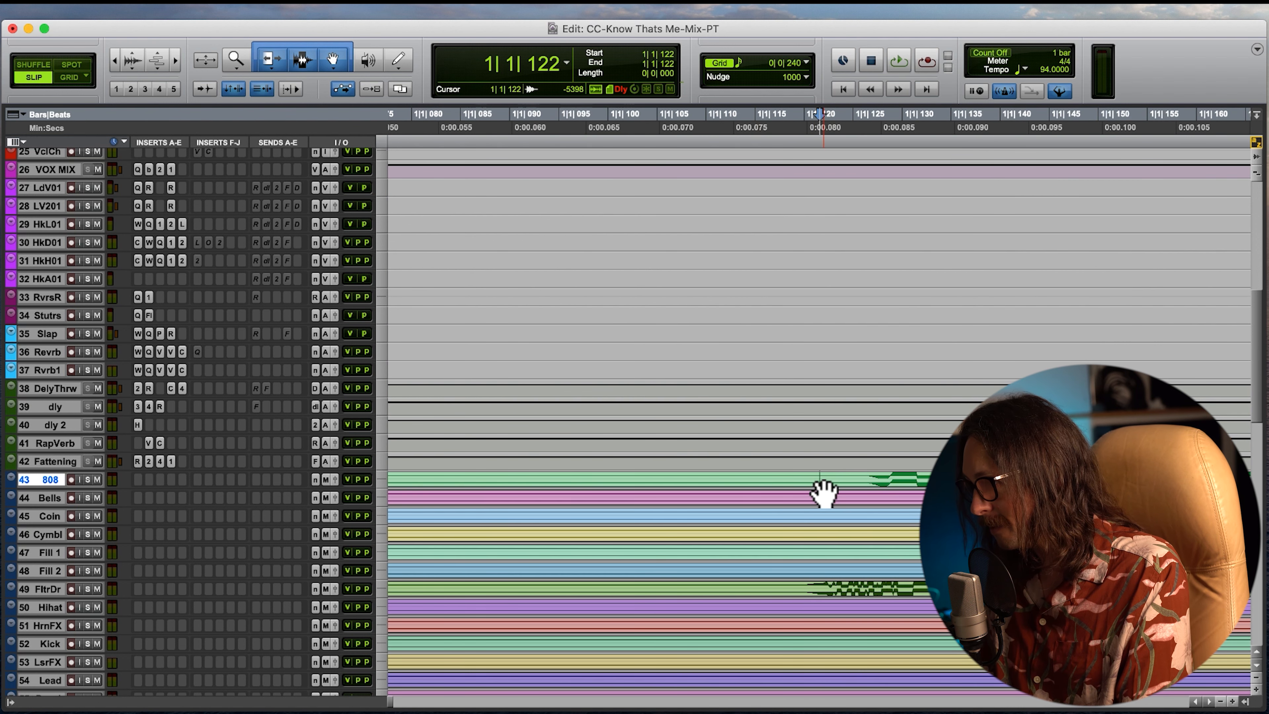
key(t)
key(t)
key(r)
key(r)
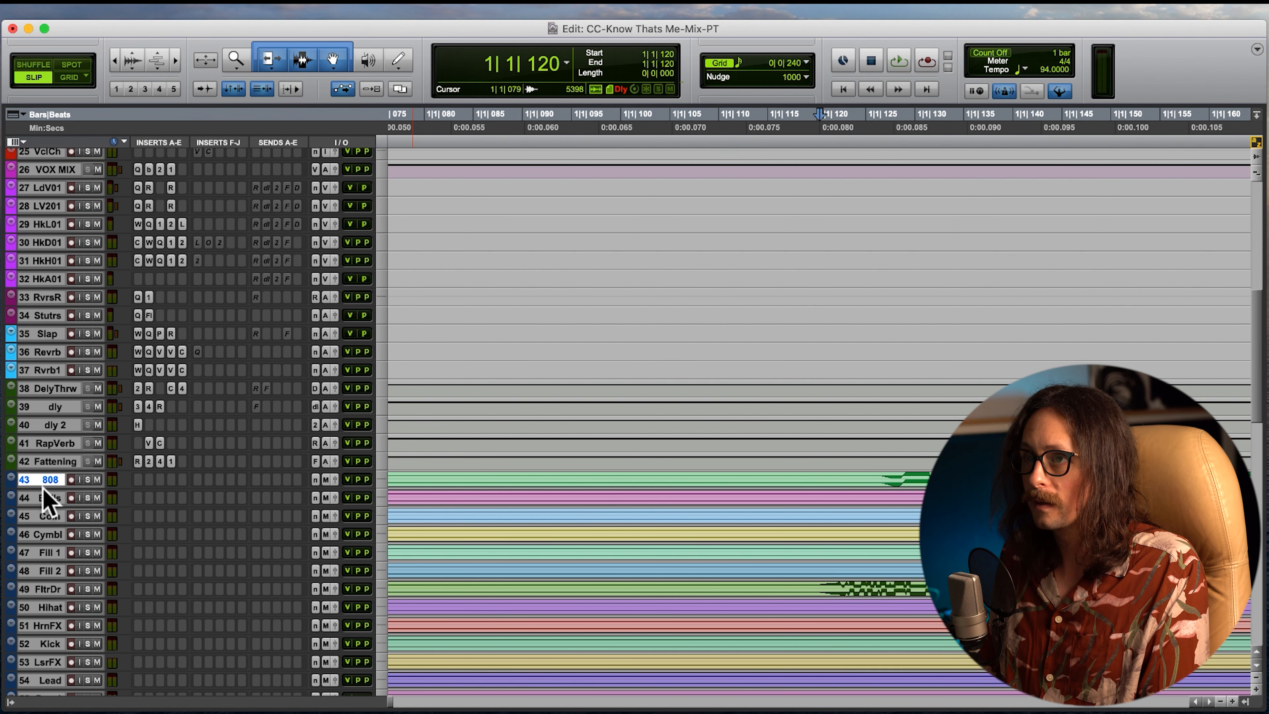
- Enlarge the track heights and place the edit cursor at 1|1|120 on Filter Drums, exactly where its first hit starts
key(ctrl+alt+Down)
key(ctrl+alt+Down)
scroll(665, 547, down, 10)
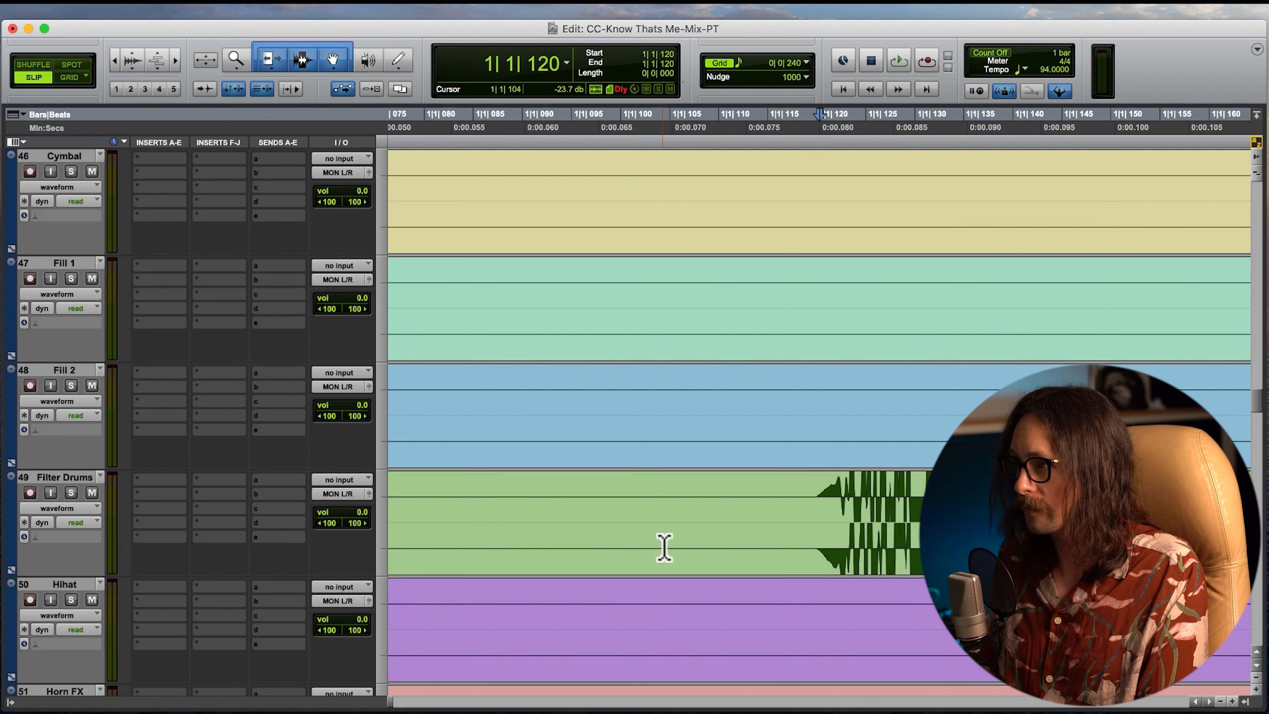
click(818, 492)
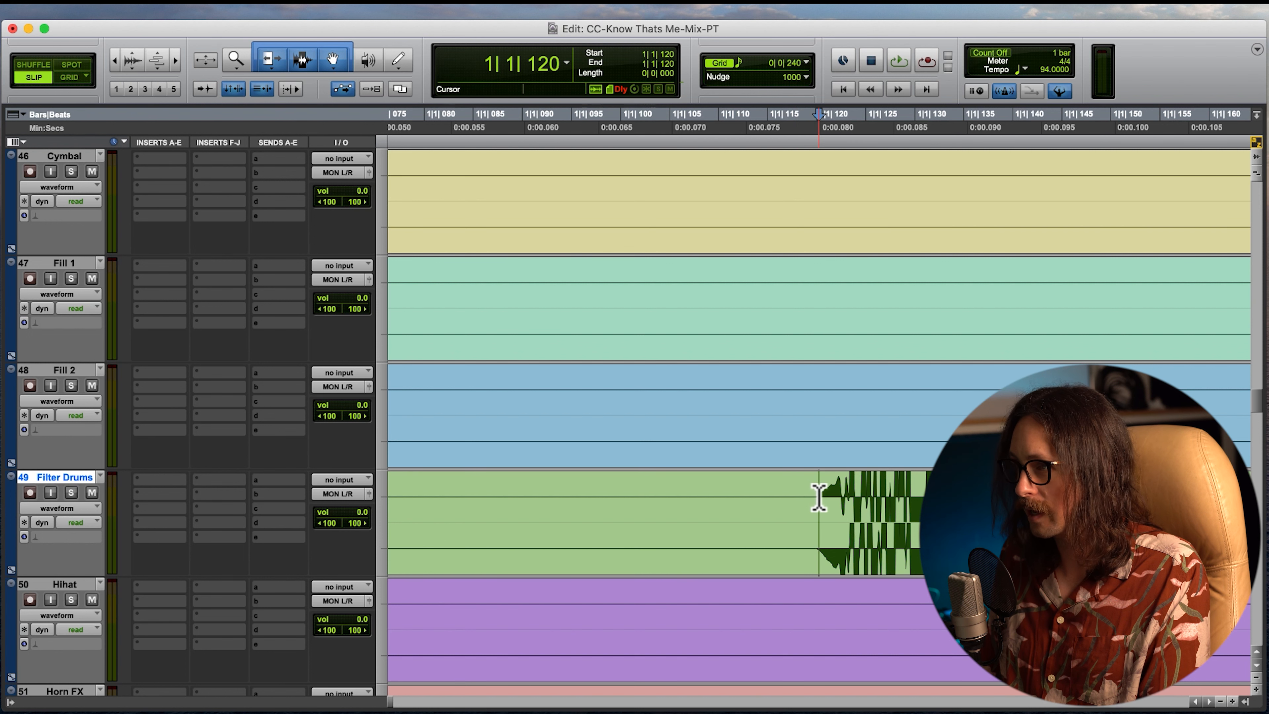
key(t)
key(t)
key(t)
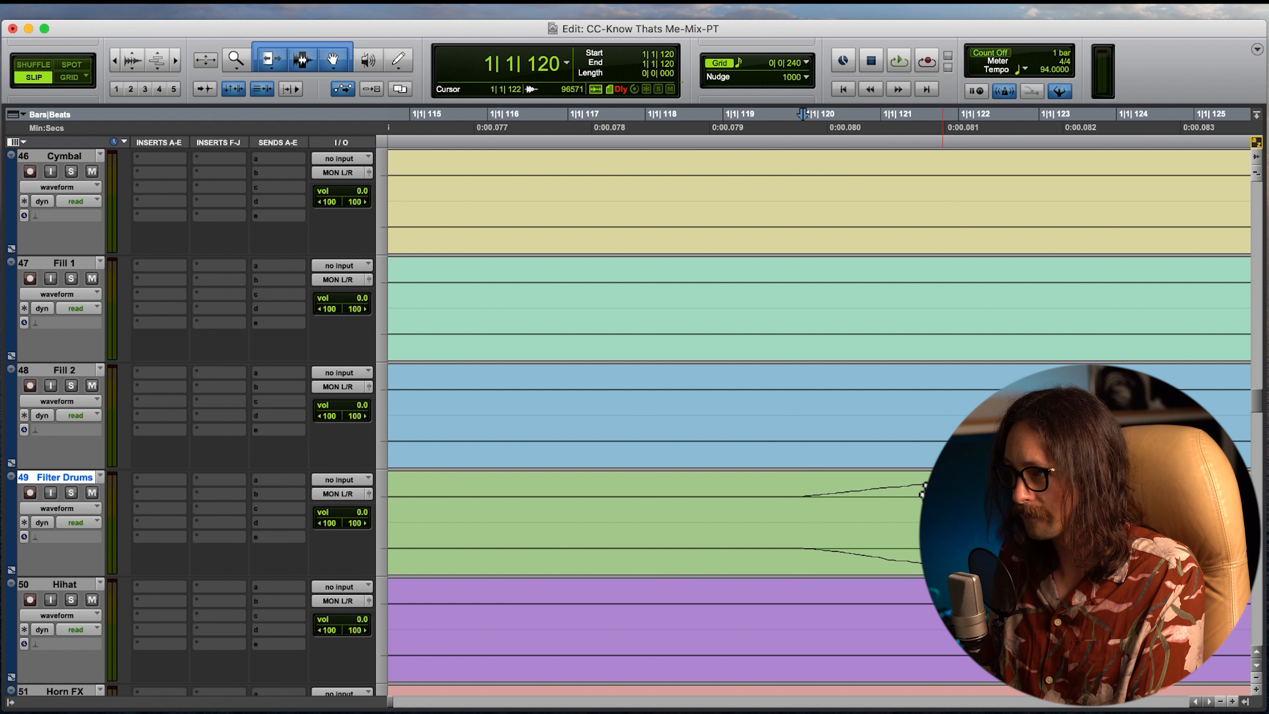
- Extend the edit cursor at 1|1|120 from Filter Drums upward across all stem tracks through the imported 808 track
key(r)
key(r)
key(r)
key(r)
key(r)
key(r)
key(r)
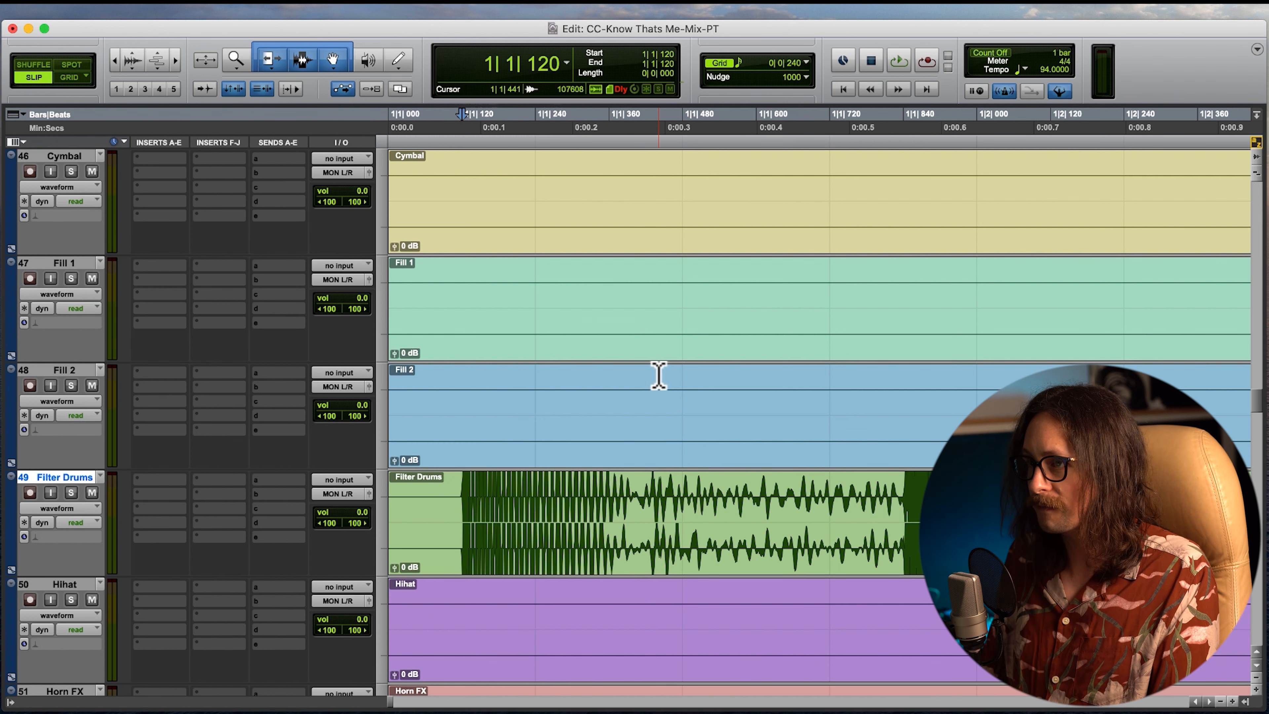
scroll(552, 303, up, 10)
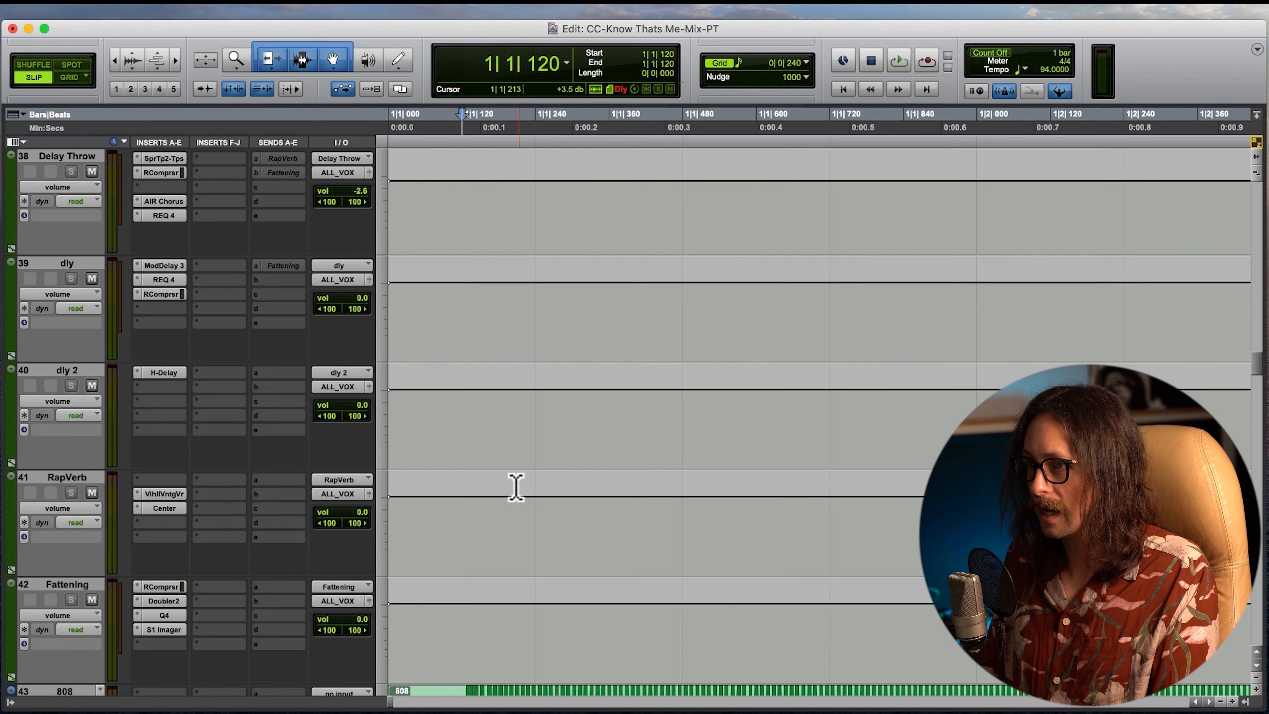
scroll(524, 505, down, 5)
scroll(516, 485, down, 2)
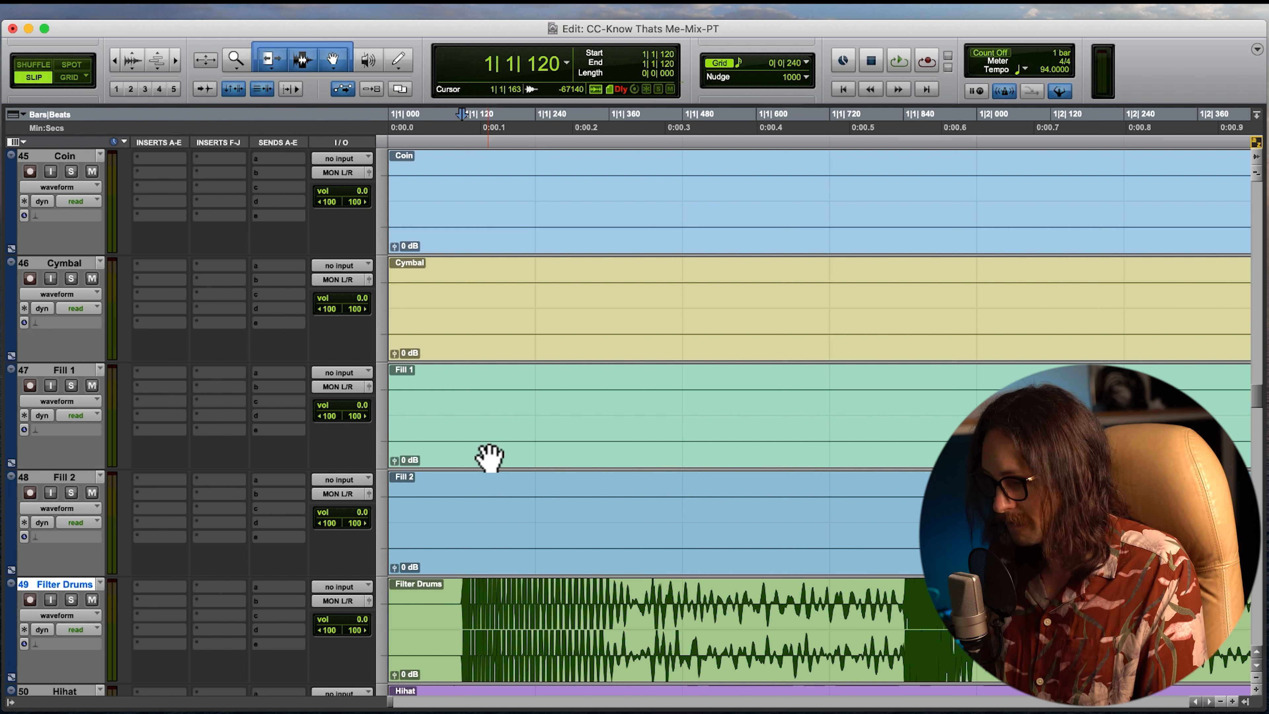
key(shift+p)
key(shift+p)
key(shift+p)
key(shift+p)
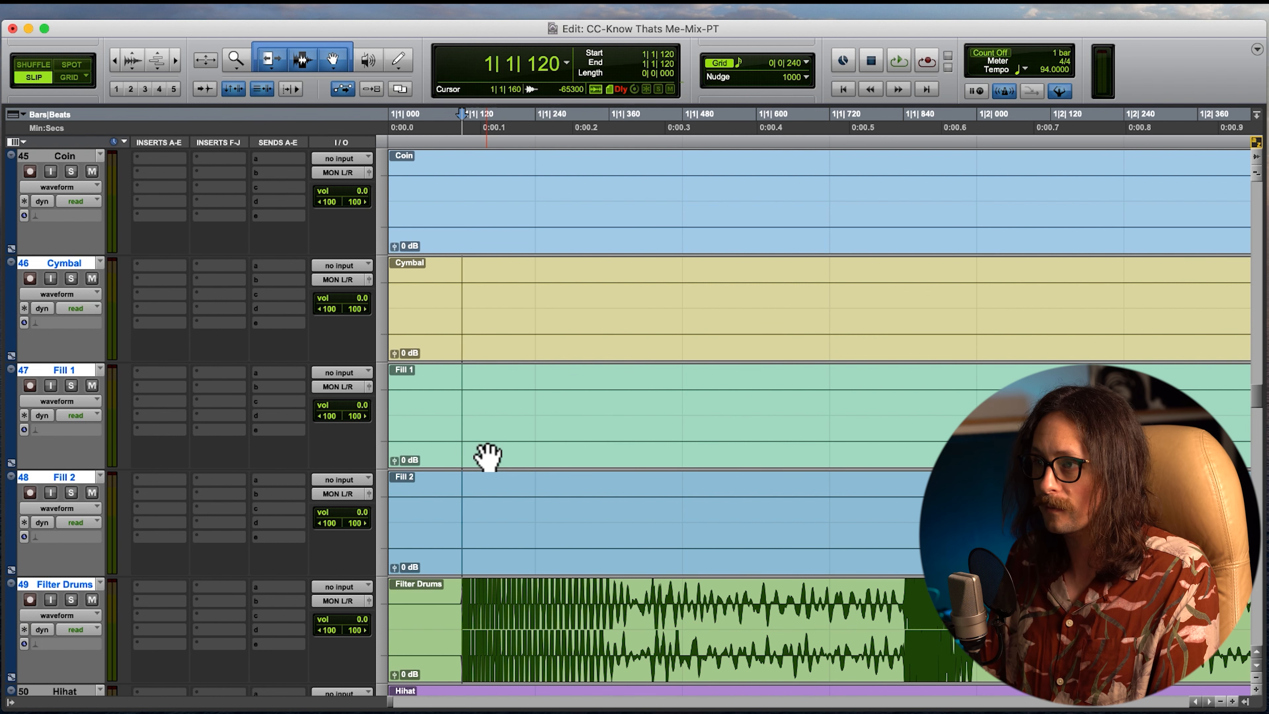
scroll(487, 456, up, 5)
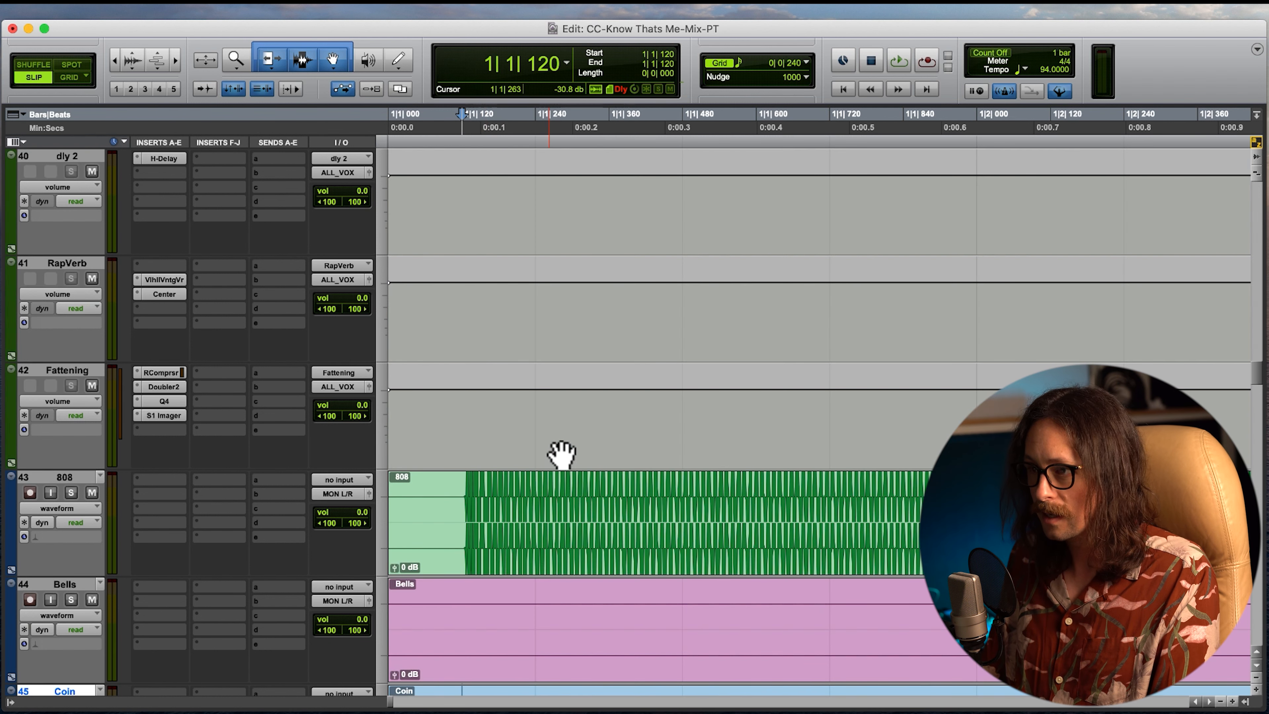
key(shift+p)
key(shift+p)
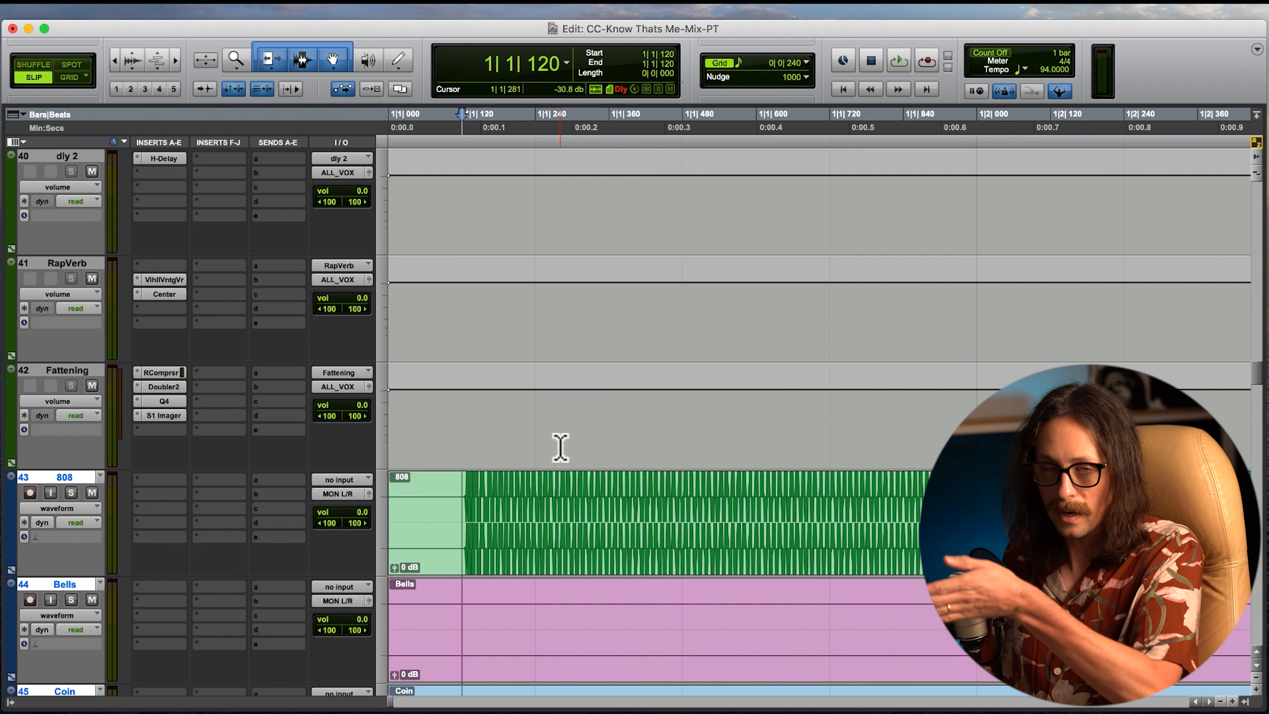
- Try to extend the multitrack edit cursor downward so that it ends on the Rvs Bell track
scroll(560, 447, down, 7)
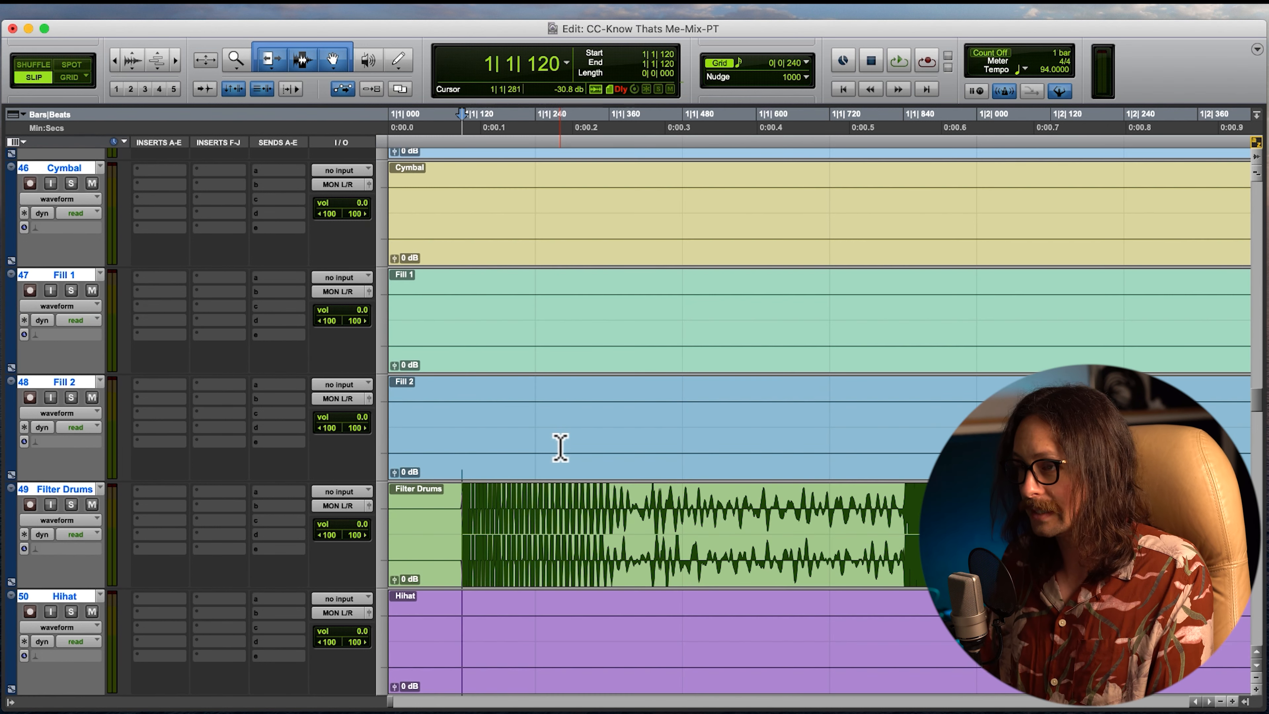
scroll(560, 447, down, 10)
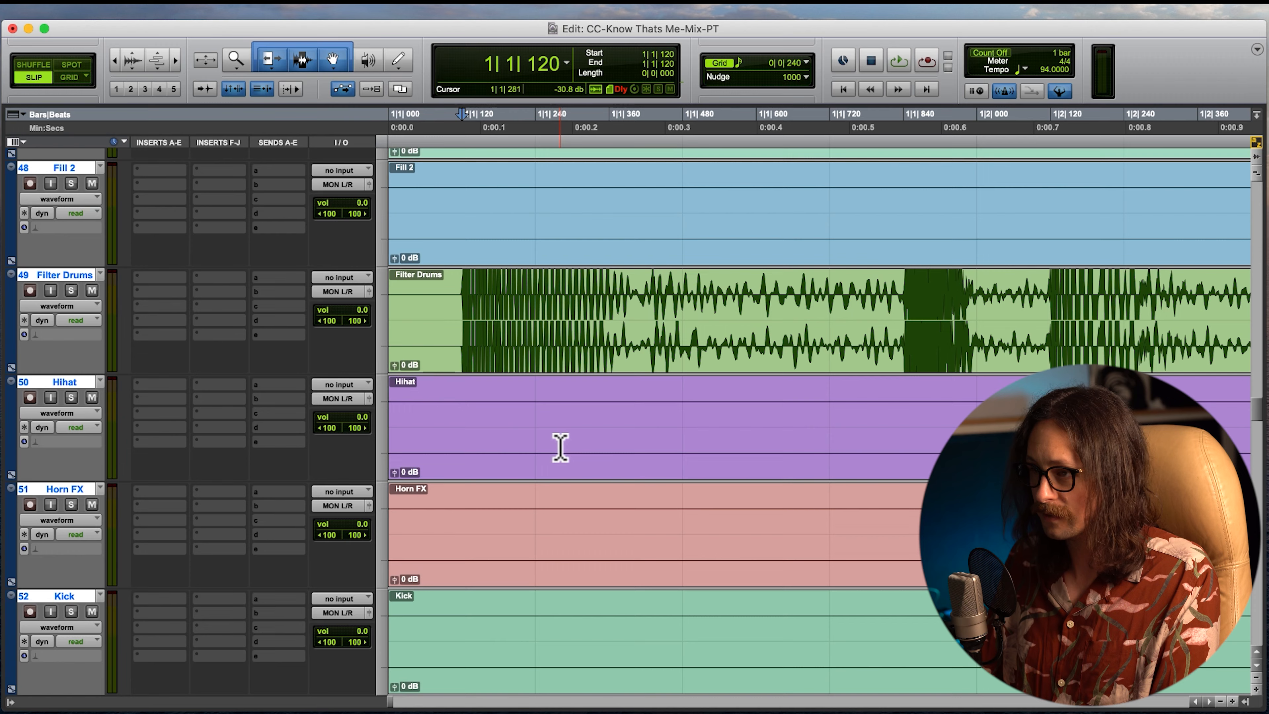
scroll(560, 447, down, 5)
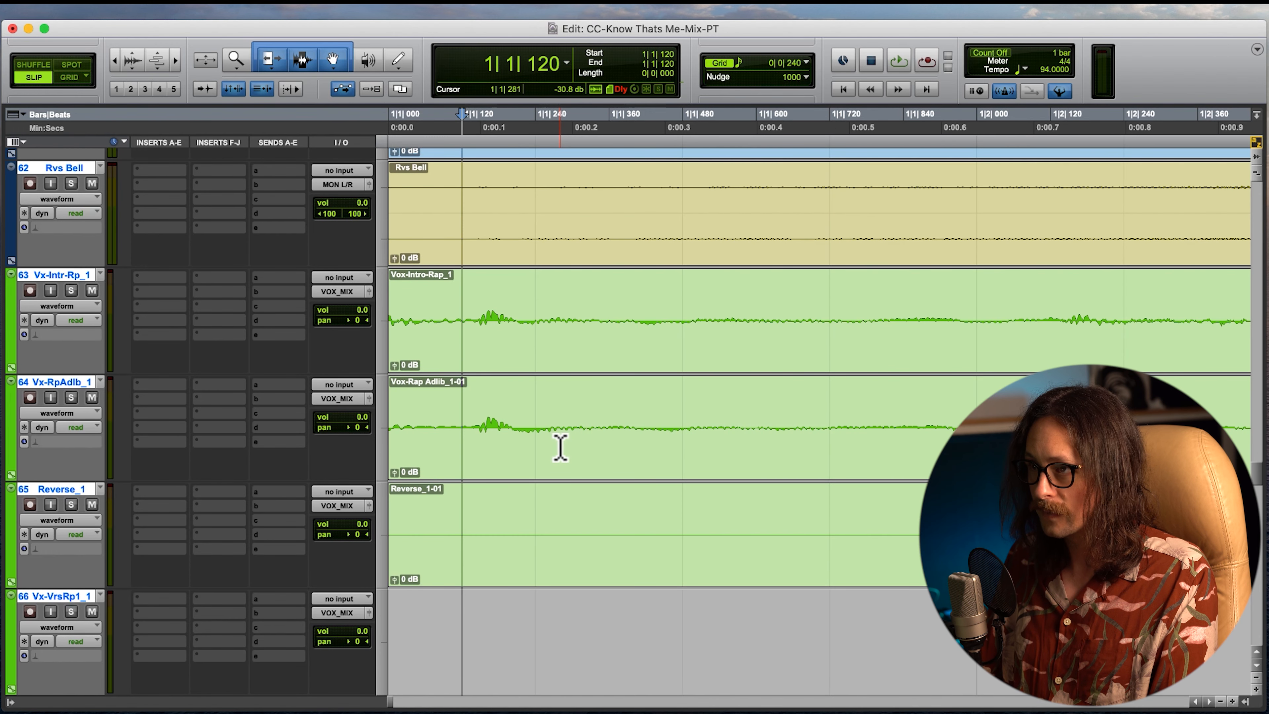
click(459, 208)
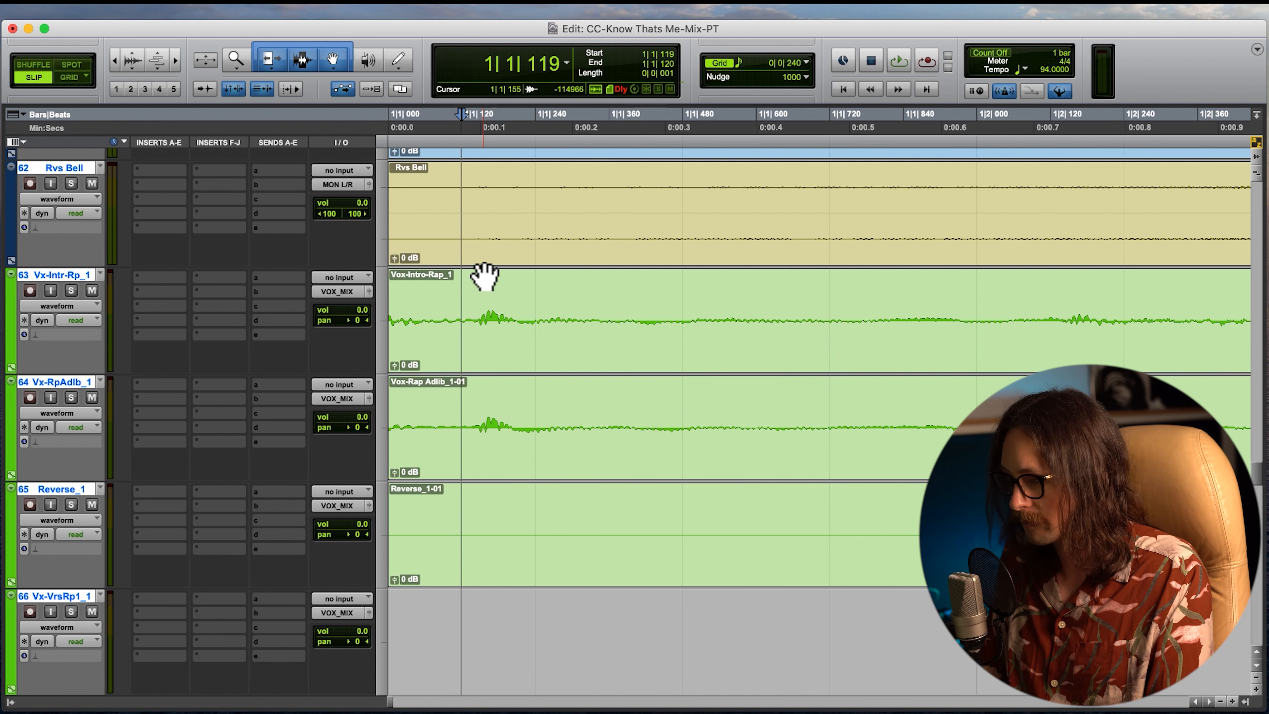
click(453, 212)
click(463, 206)
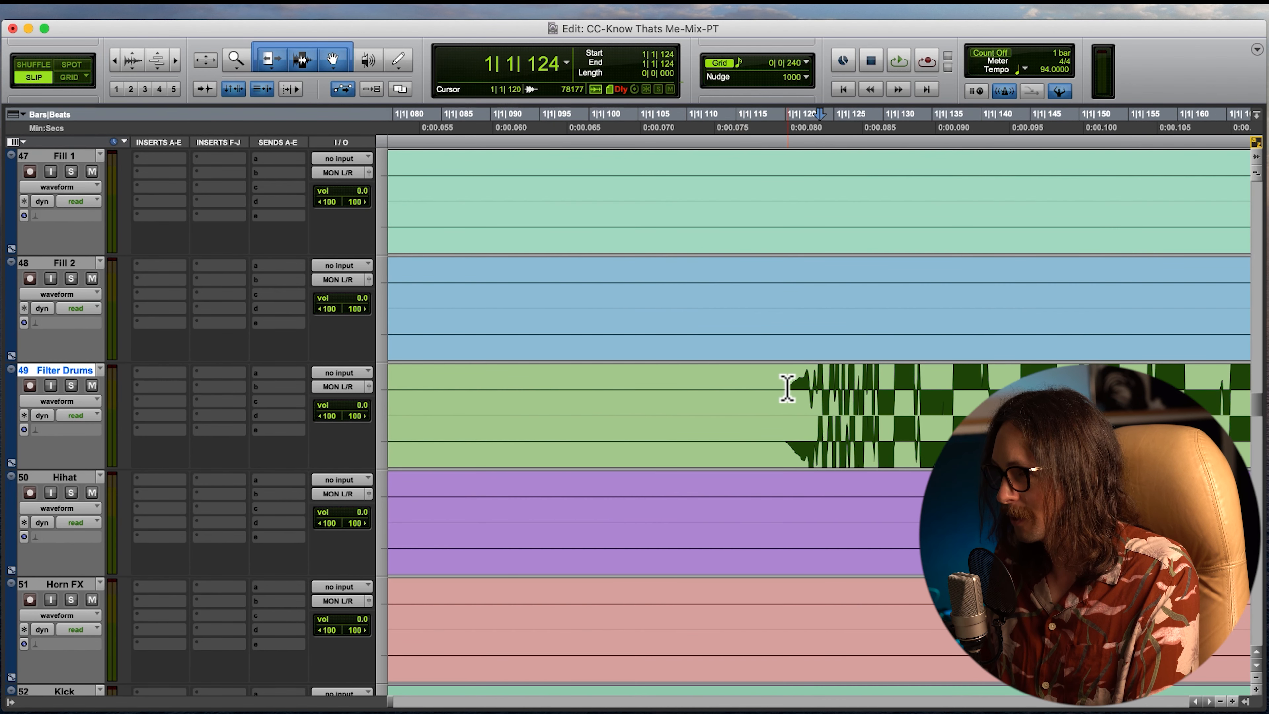
- Place the edit cursor on Filter Drums at 1|1|120, exactly where the first hit begins
click(788, 390)
key(t)
key(t)
key(t)
click(803, 398)
key(t)
key(t)
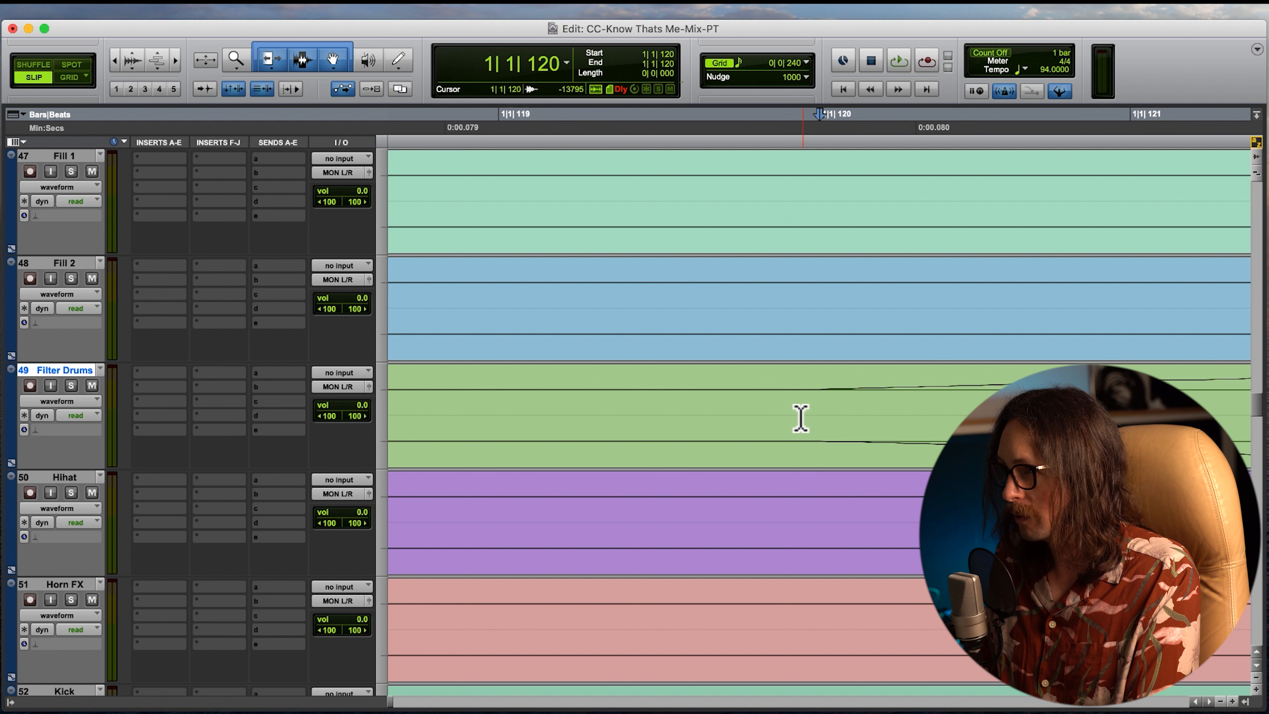
- Extend the edit cursor from Filter Drums up through the 808 track and trim the starts of those clips to 1|1|120
key(r)
key(r)
key(r)
key(r)
key(r)
key(r)
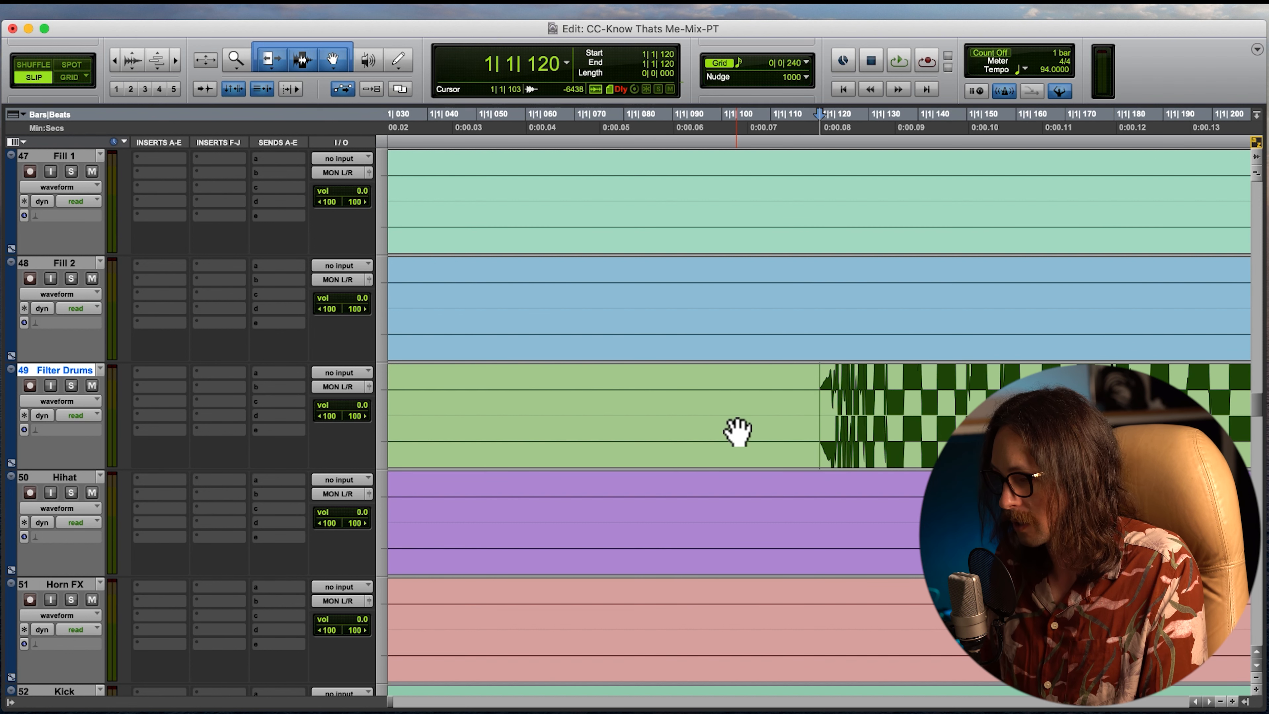
key(shift+p)
key(shift+p)
key(shift+p)
key(shift+p)
key(shift+p)
key(shift+p)
key(shift+p)
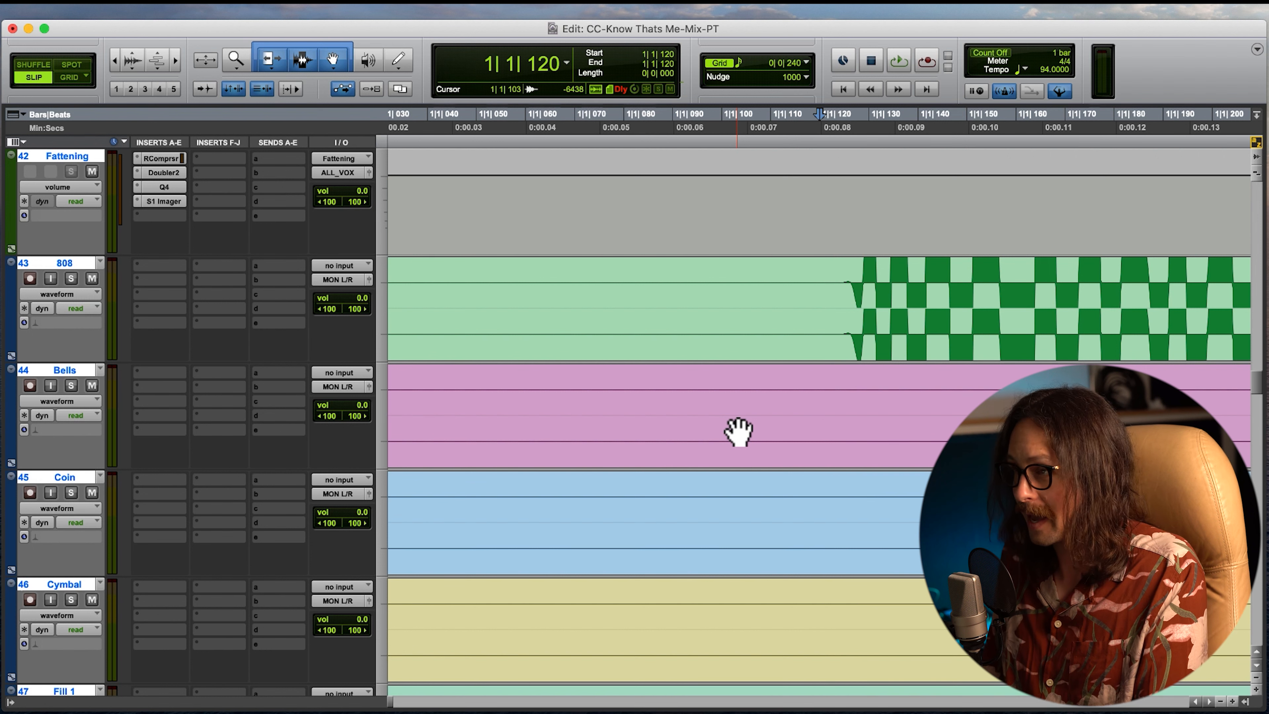
key(a)
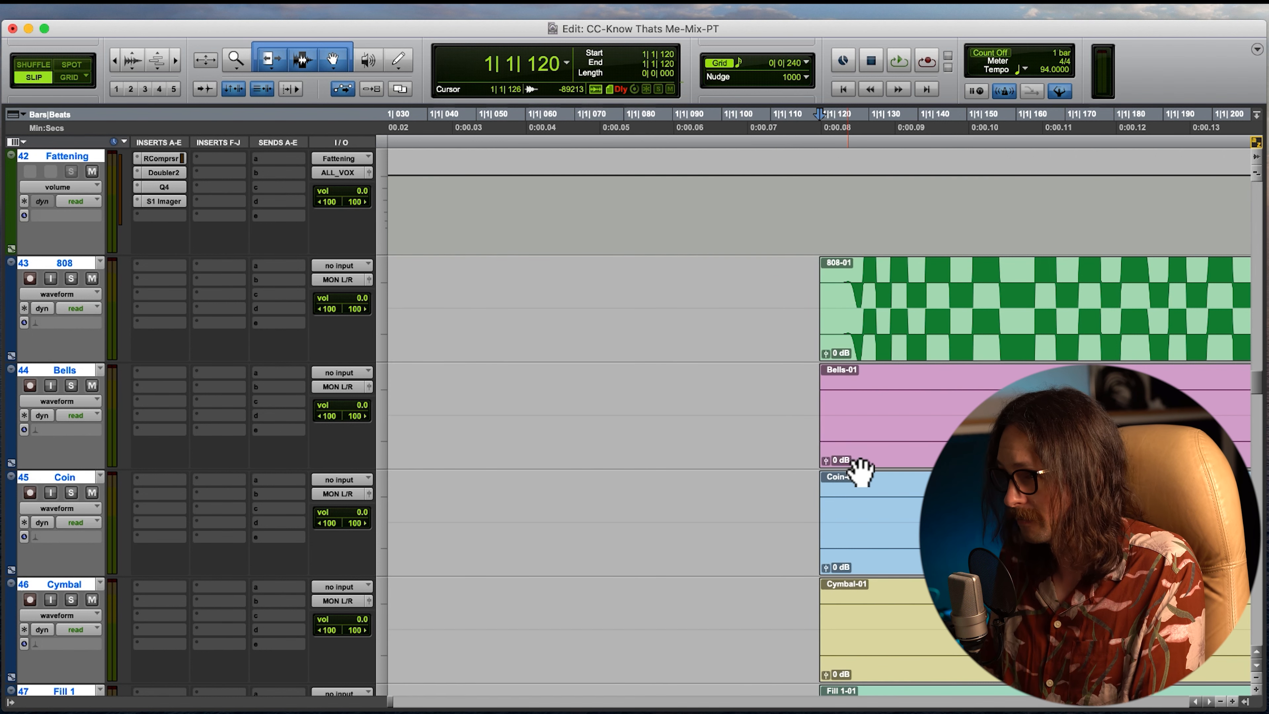
- Extend the edit cursor down through Rvs Bell and trim the starts of the remaining stem clips to 1|1|120
scroll(855, 473, down, 8)
scroll(766, 402, up, 1)
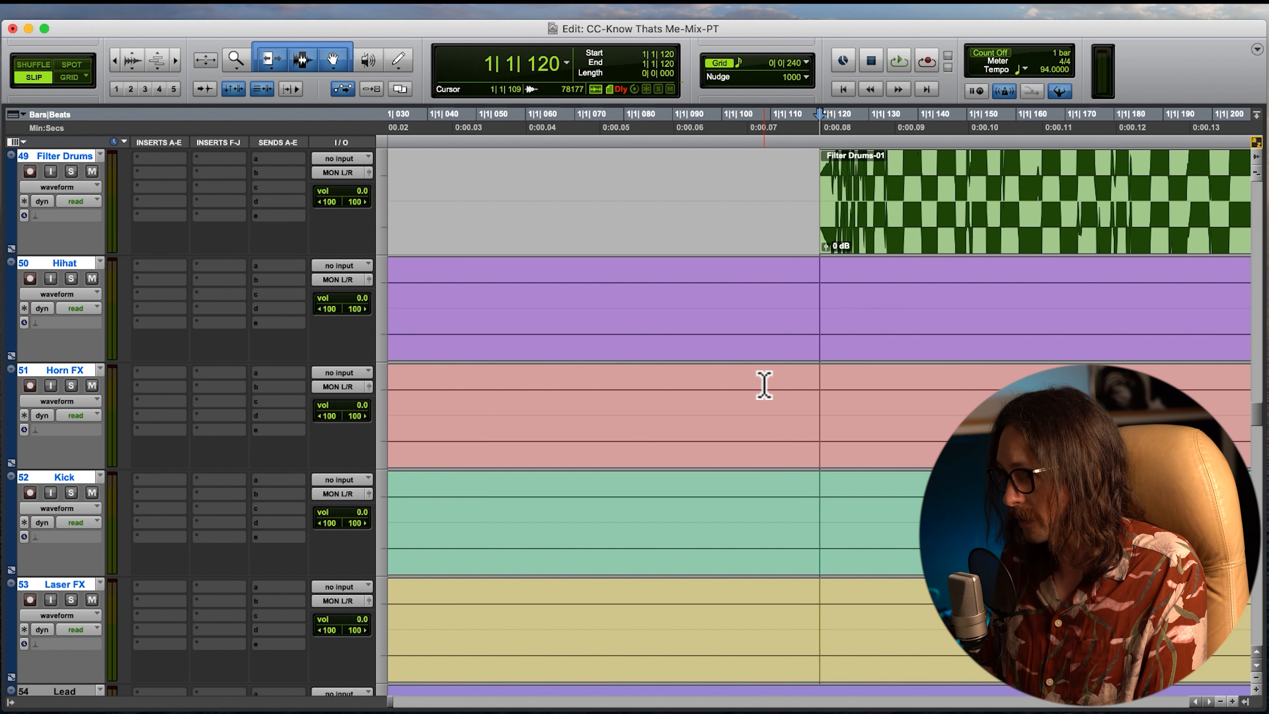
scroll(797, 392, down, 4)
scroll(797, 392, down, 1)
key(shift+semicolon)
key(shift+semicolon)
key(shift+semicolon)
key(shift+semicolon)
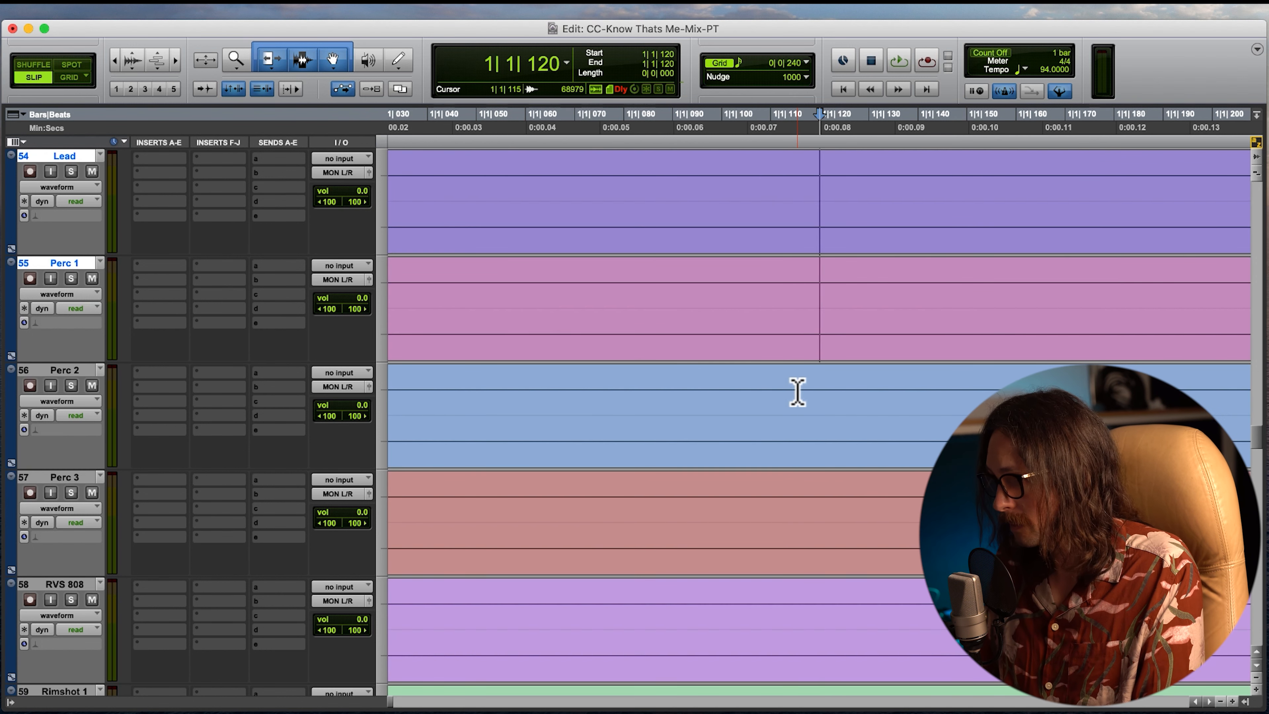
key(shift+semicolon)
scroll(856, 390, down, 2)
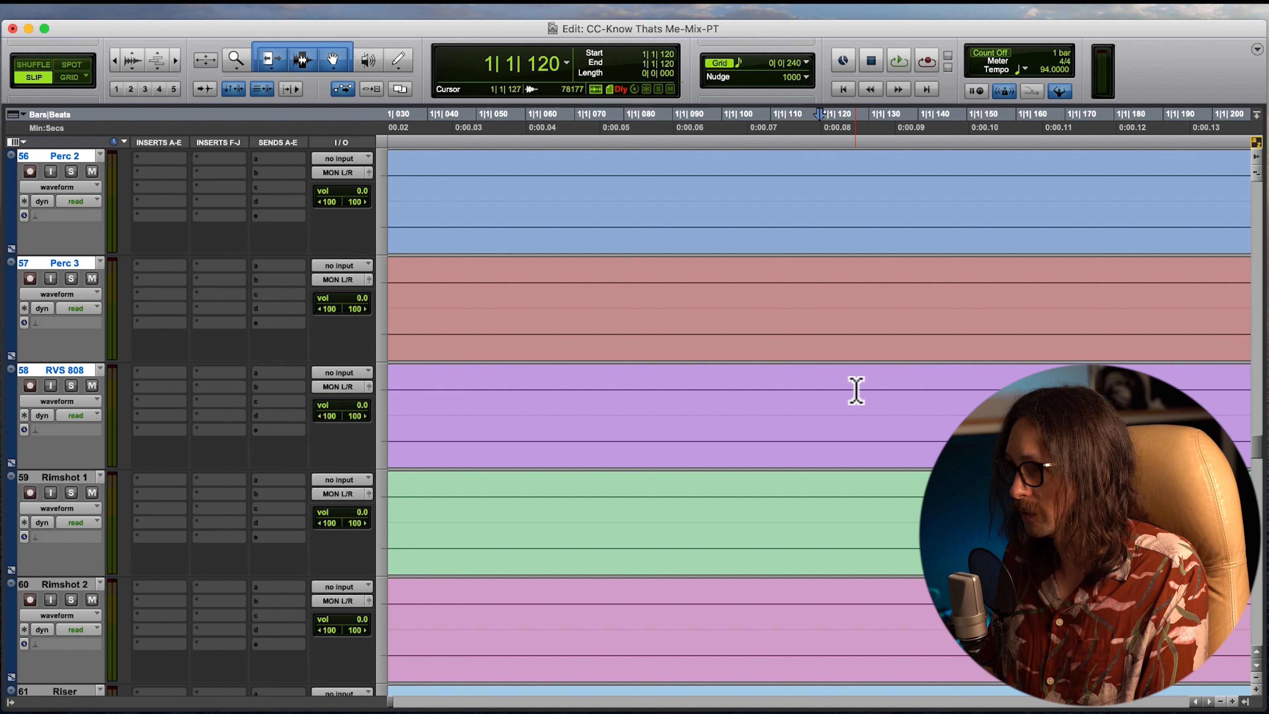
key(shift+semicolon)
scroll(867, 390, down, 3)
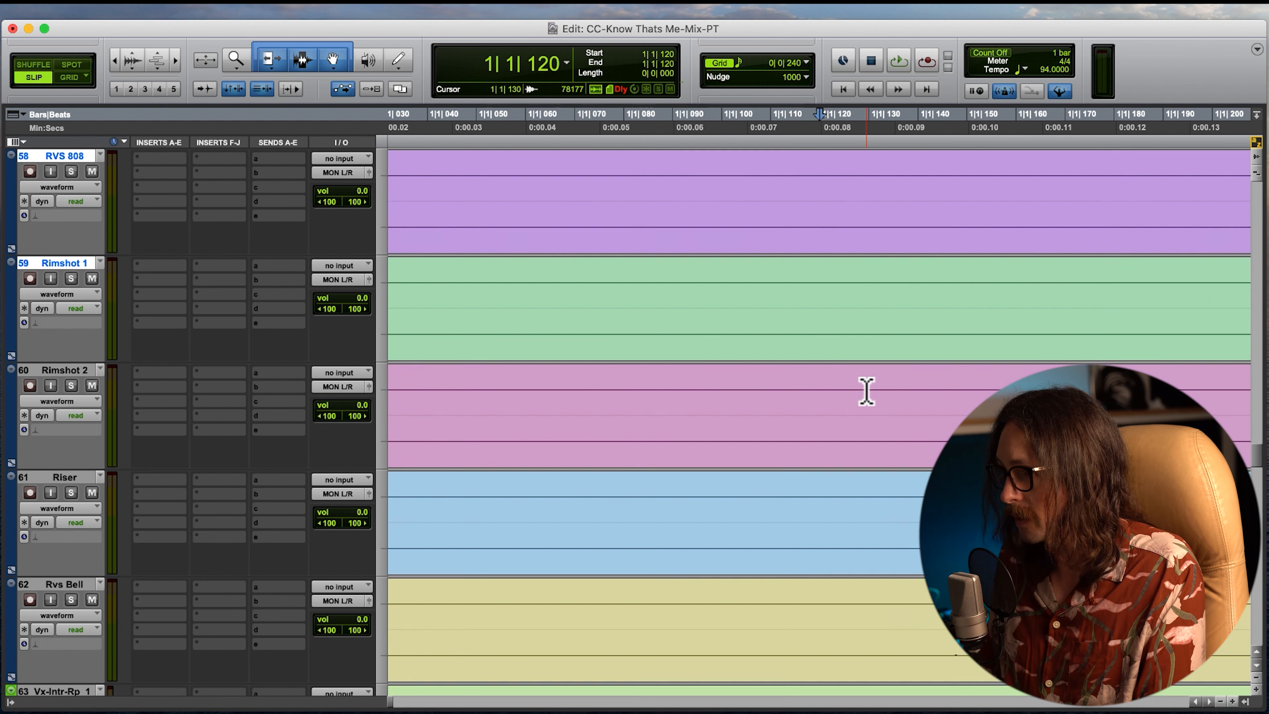
scroll(866, 390, up, 2)
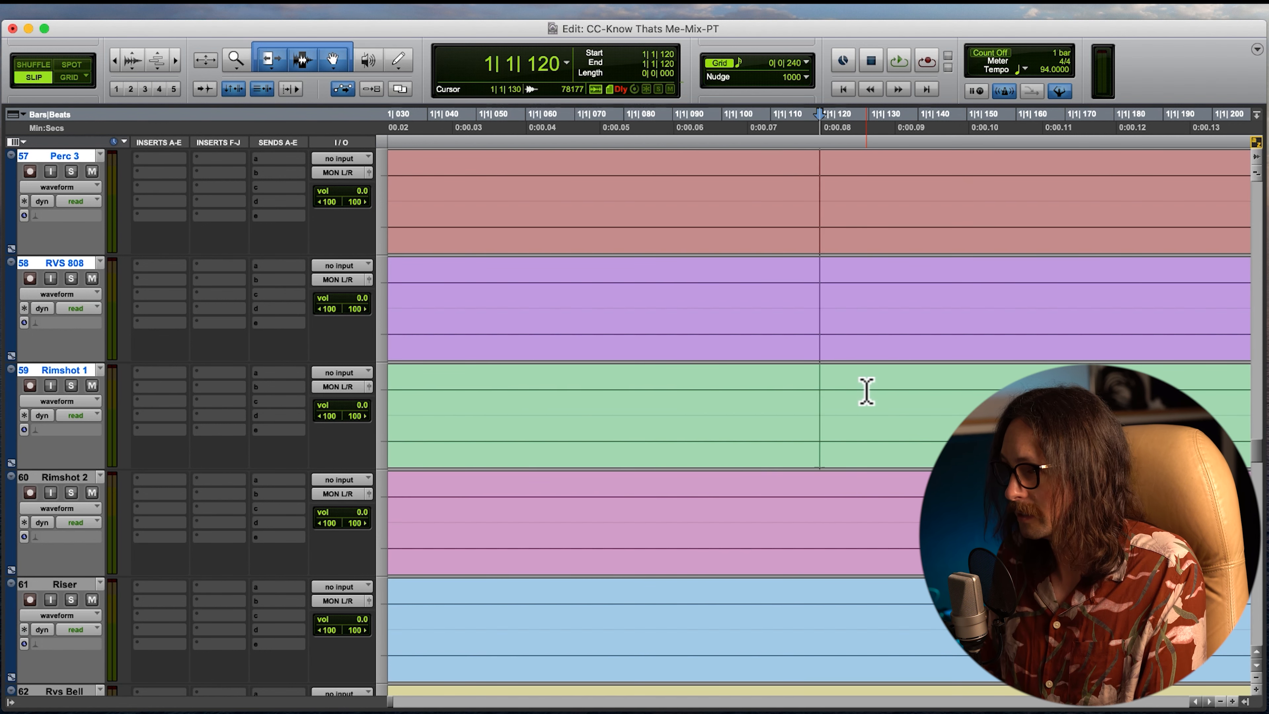
key(shift+semicolon)
key(shift+semicolon)
scroll(896, 408, down, 2)
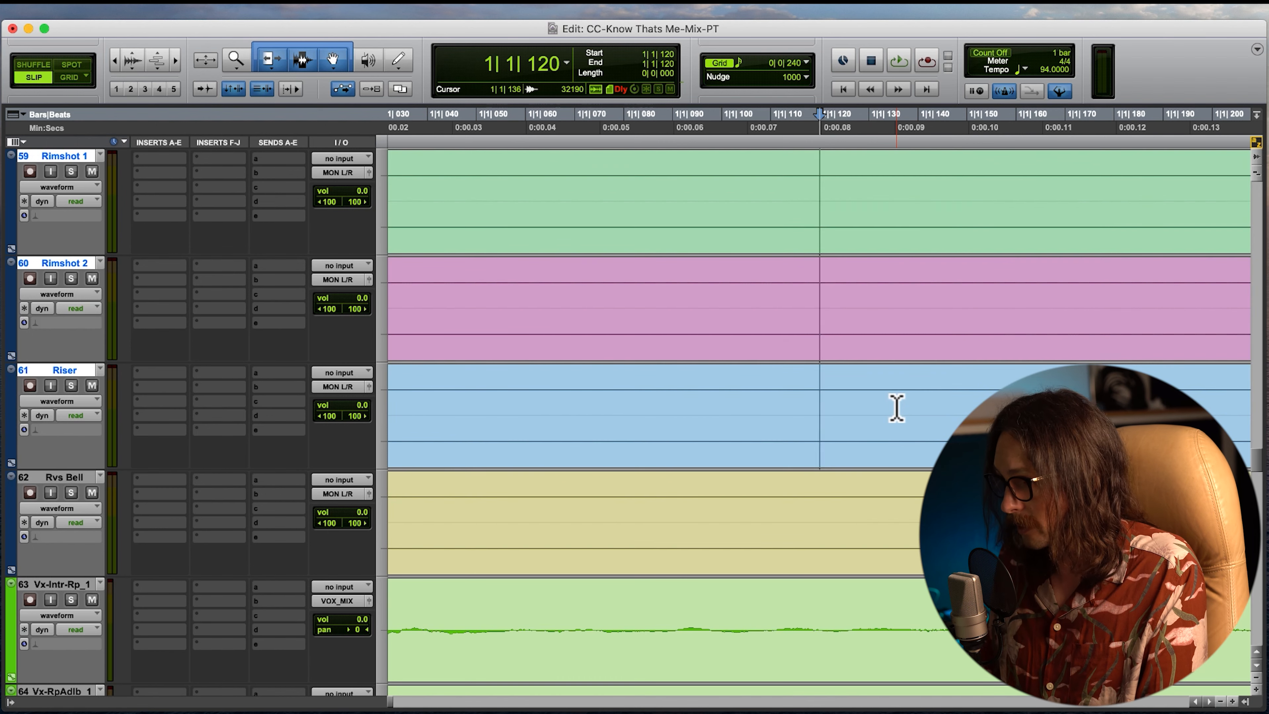
key(shift+semicolon)
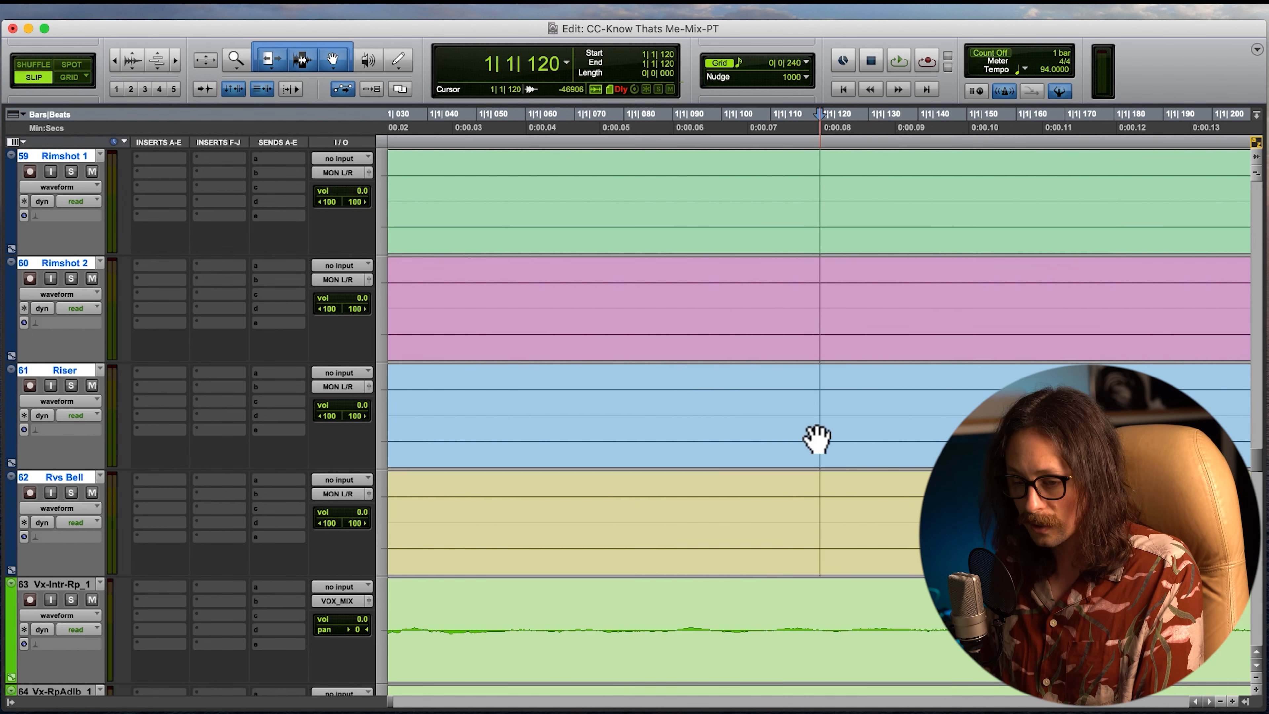
key(a)
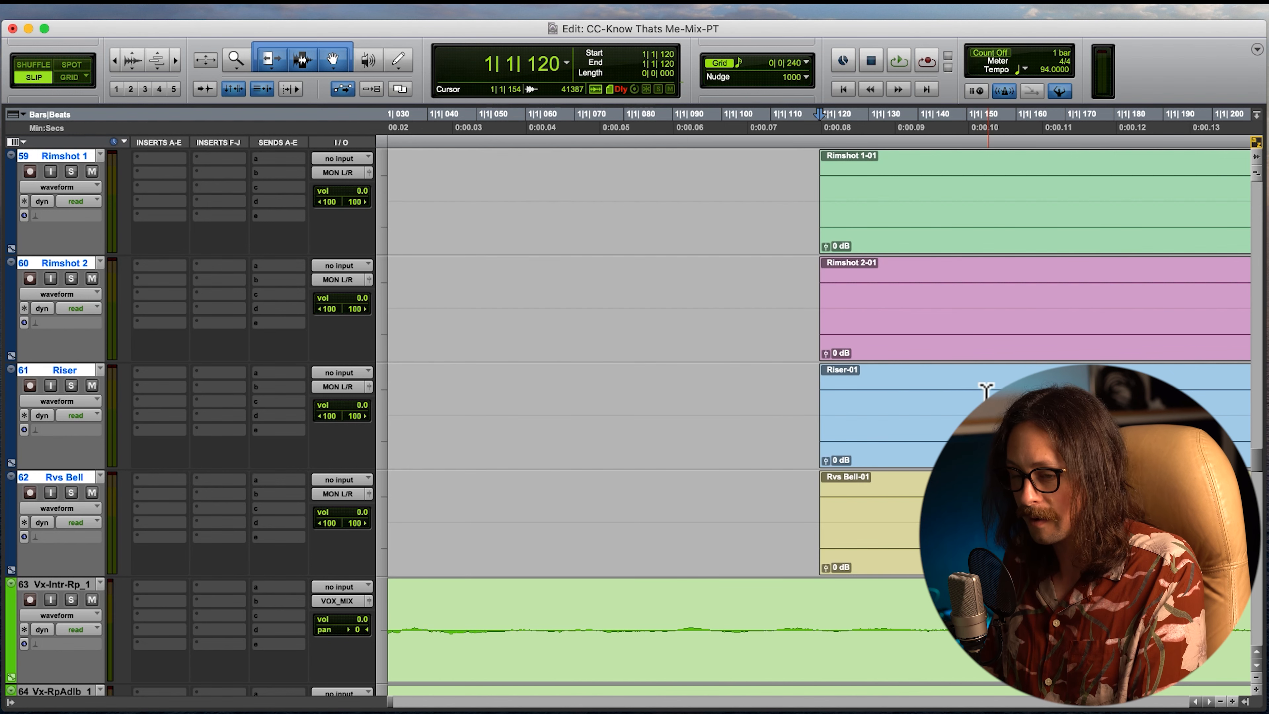
- Select all trimmed stem clips from 808 through Rvs Bell and move them together to start at 1|1|000
key(r)
key(r)
key(r)
key(r)
key(r)
key(r)
scroll(454, 489, up, 10)
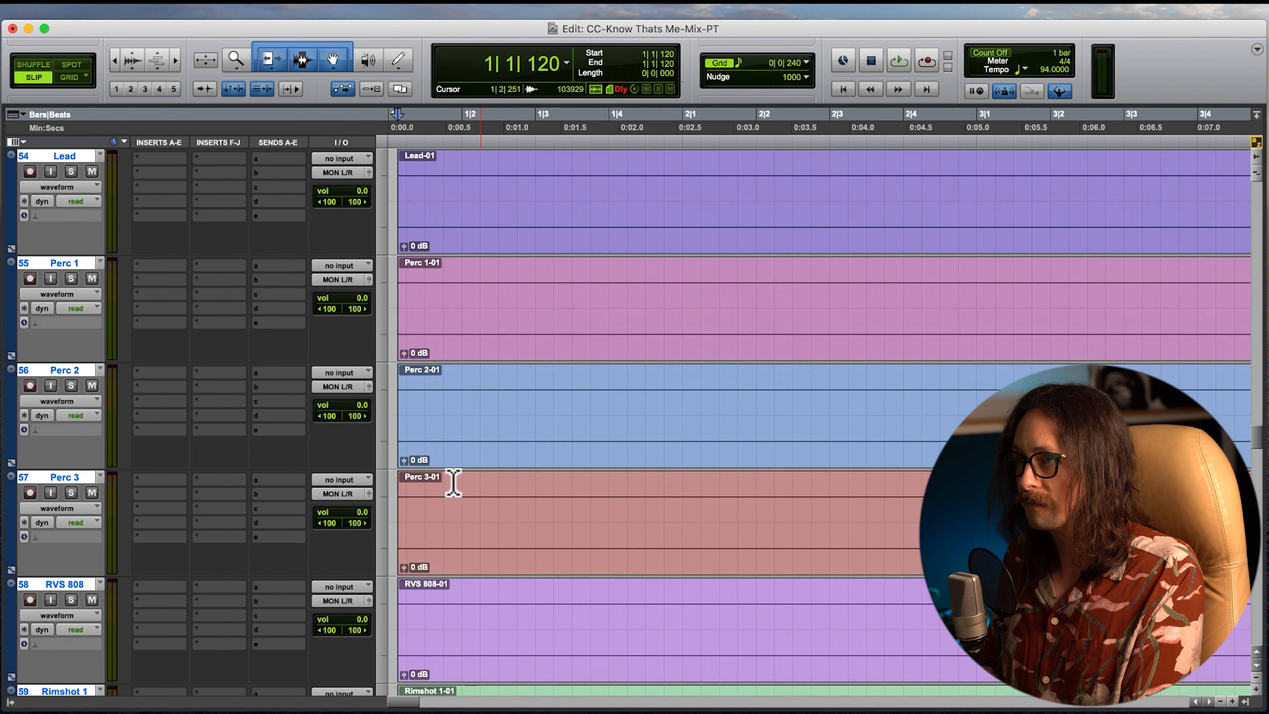
key(r)
key(r)
key(r)
key(r)
key(r)
key(r)
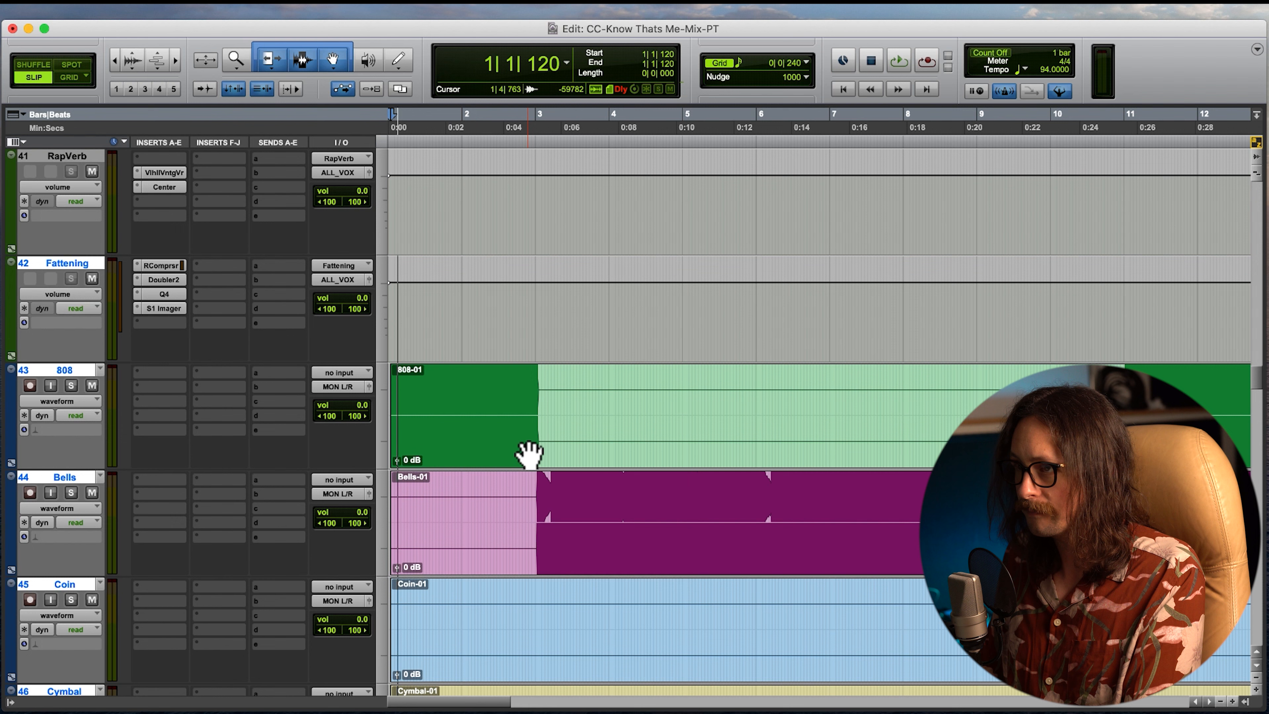
click(579, 452)
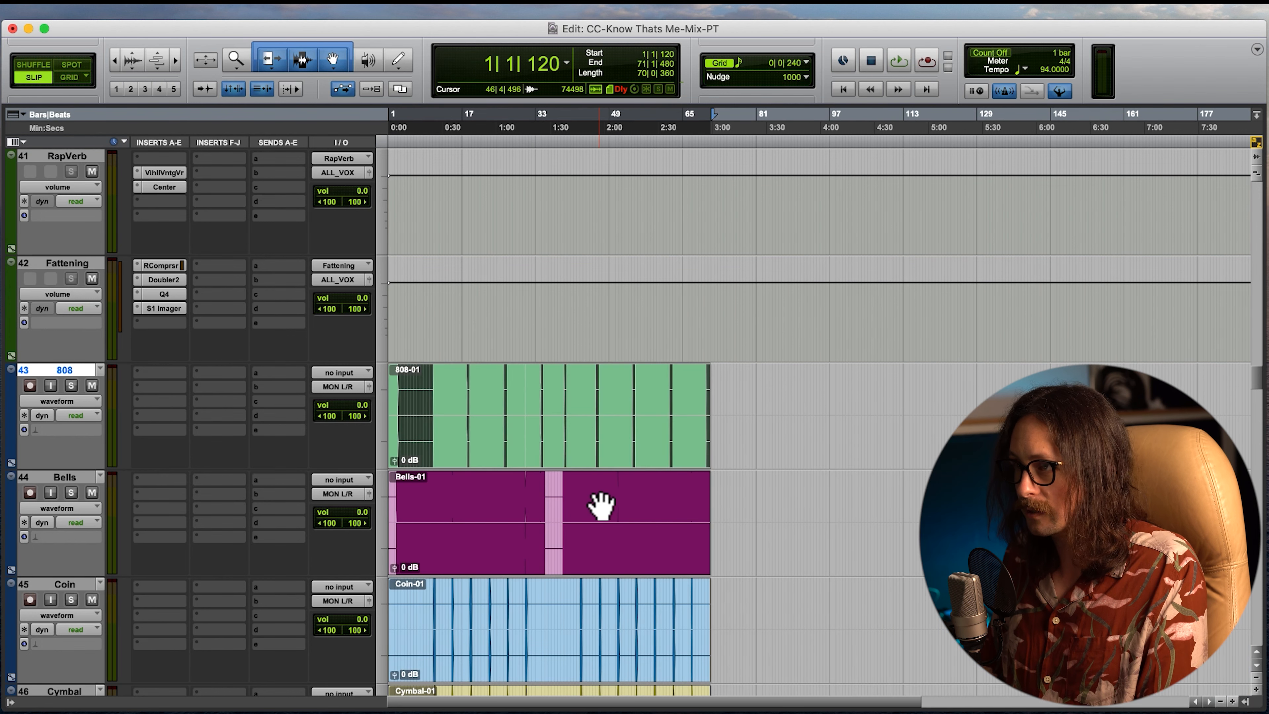
scroll(600, 500, down, 3)
scroll(589, 394, up, 3)
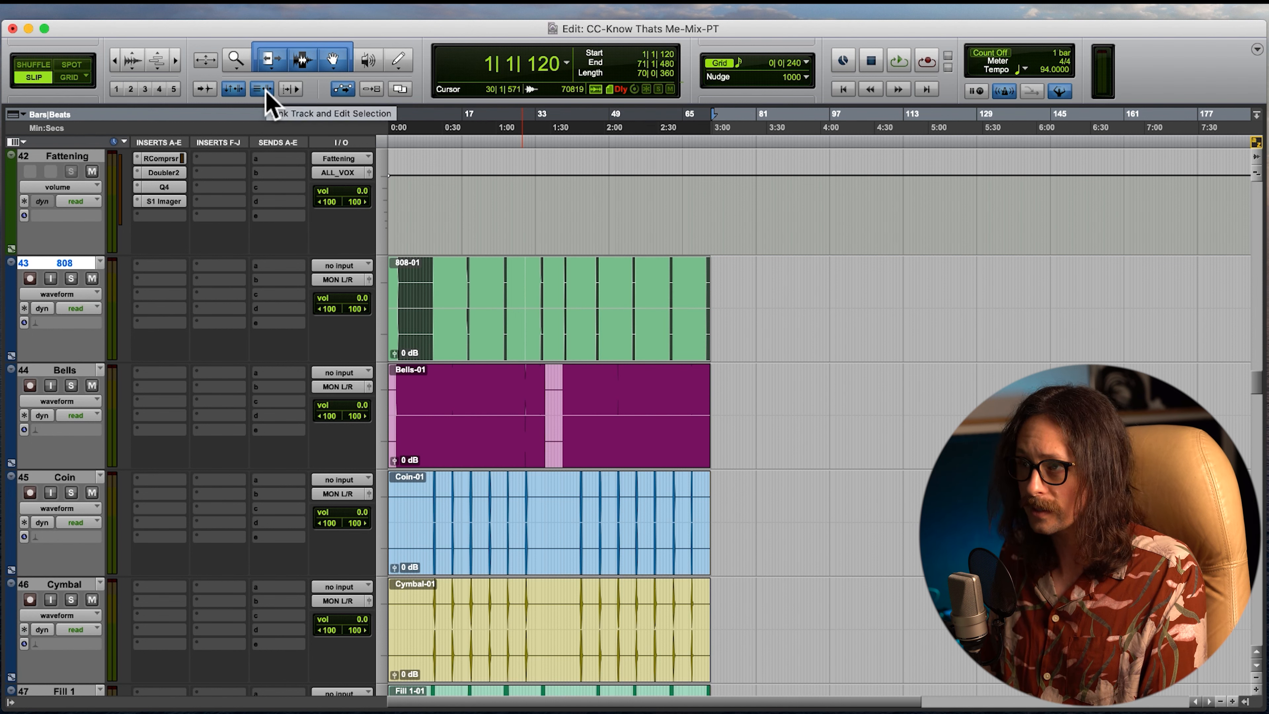
scroll(553, 345, down, 4)
scroll(553, 347, down, 12)
scroll(554, 348, up, 2)
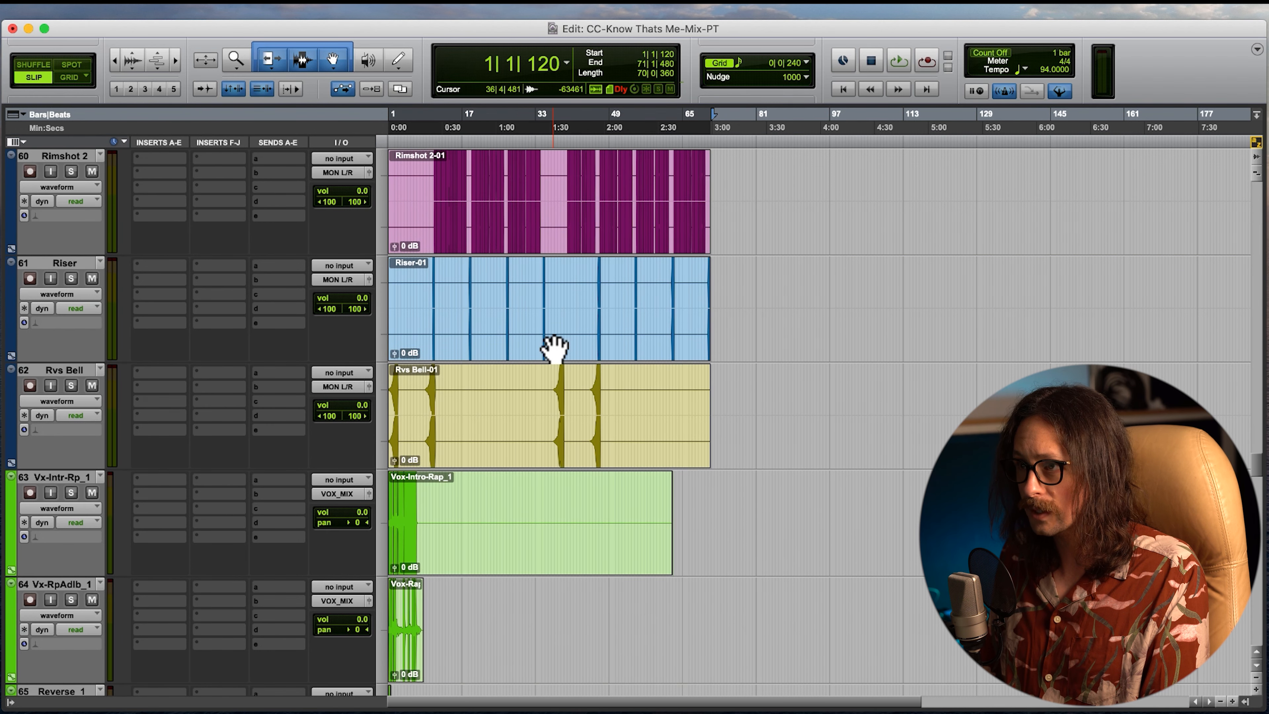
shift+click(69, 369)
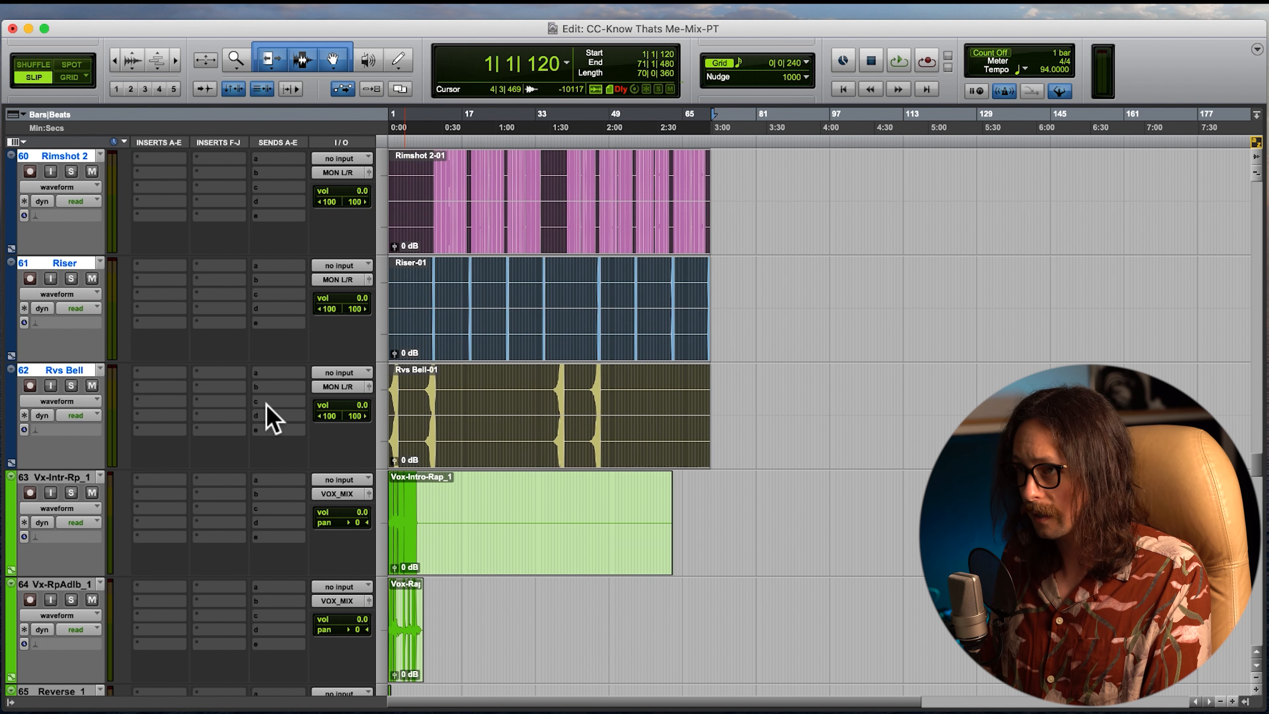
scroll(440, 302, up, 8)
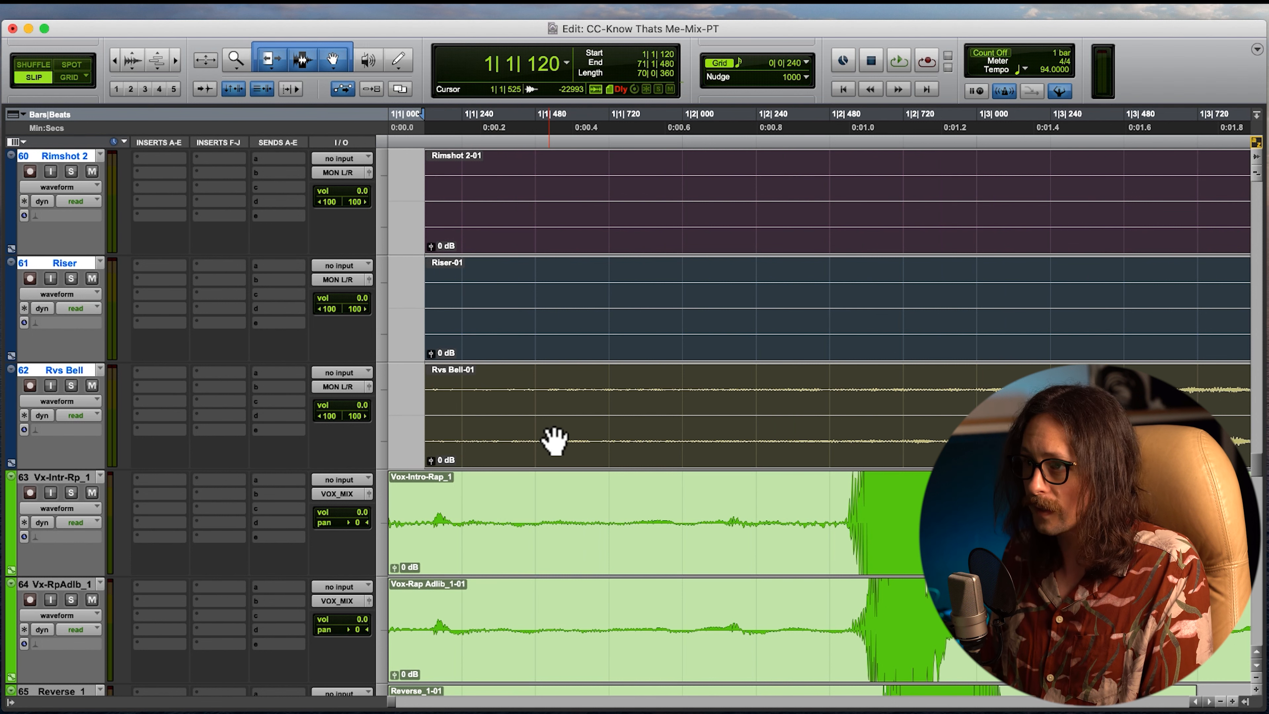
drag(552, 430, 476, 453)
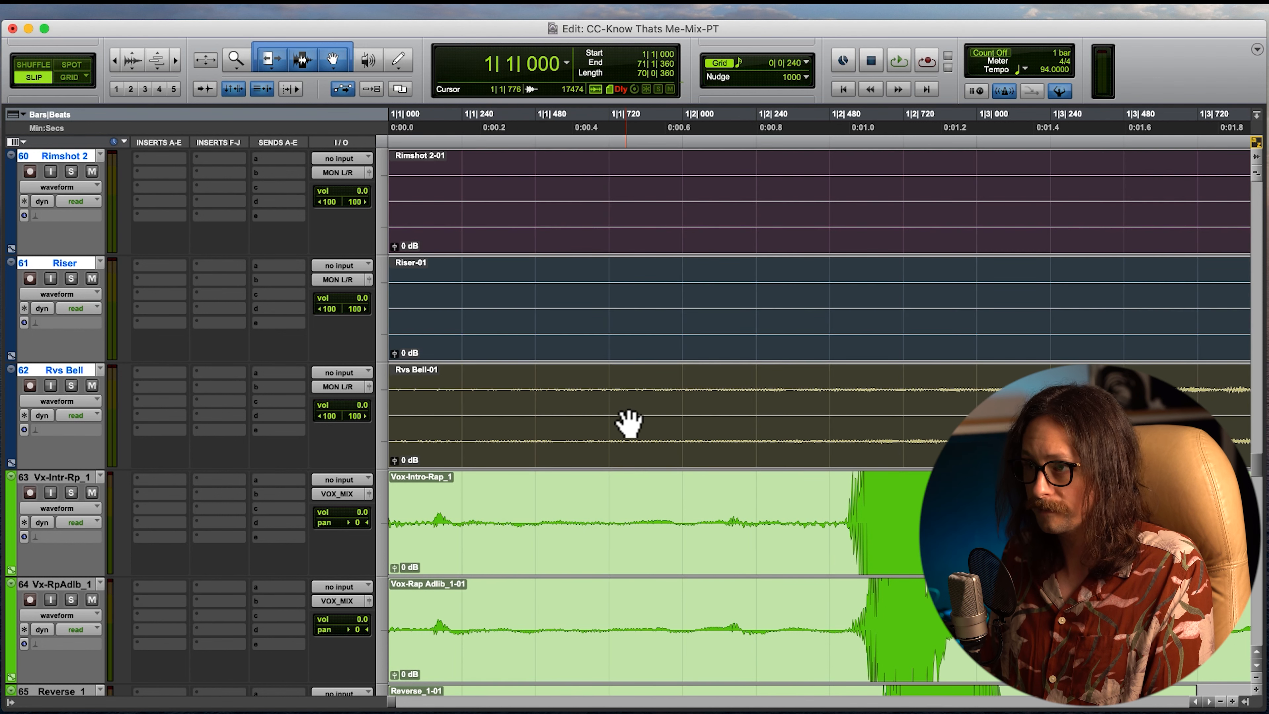
- Check where the first reversed swell on Rvs Bell ends relative to the bar 3 grid line
scroll(744, 433, down, 5)
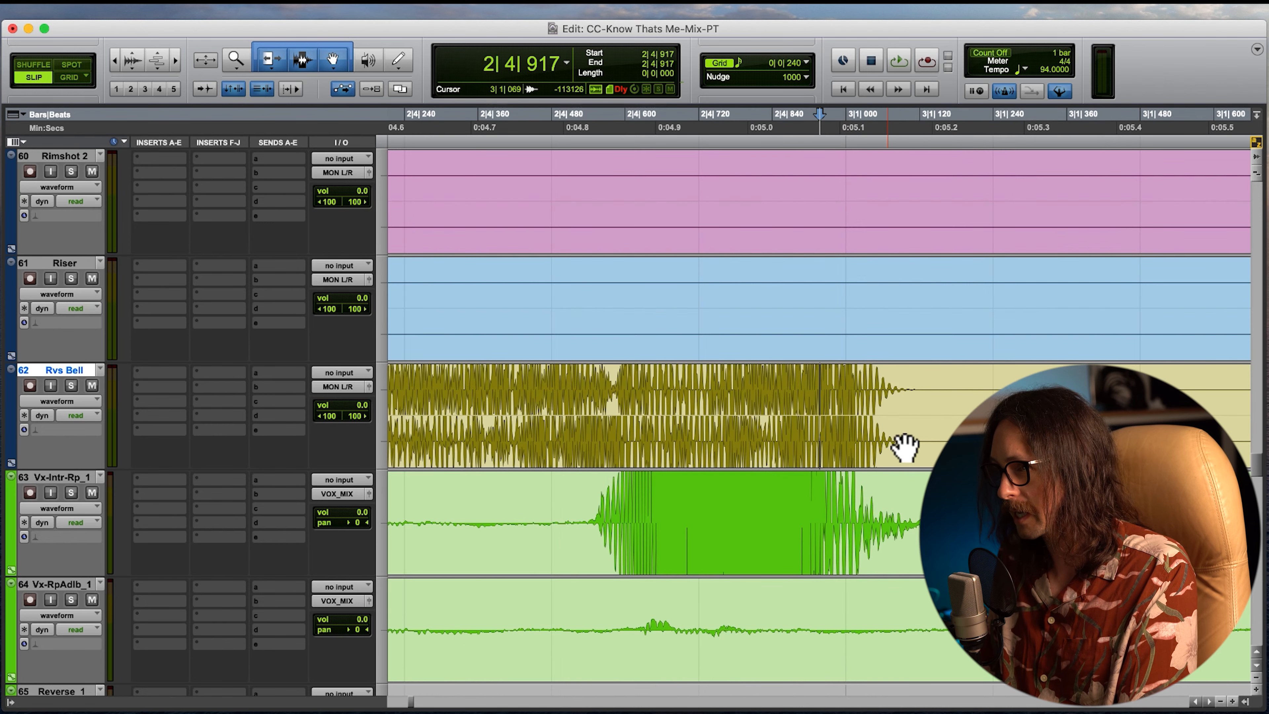
key(r)
key(r)
key(r)
key(r)
key(r)
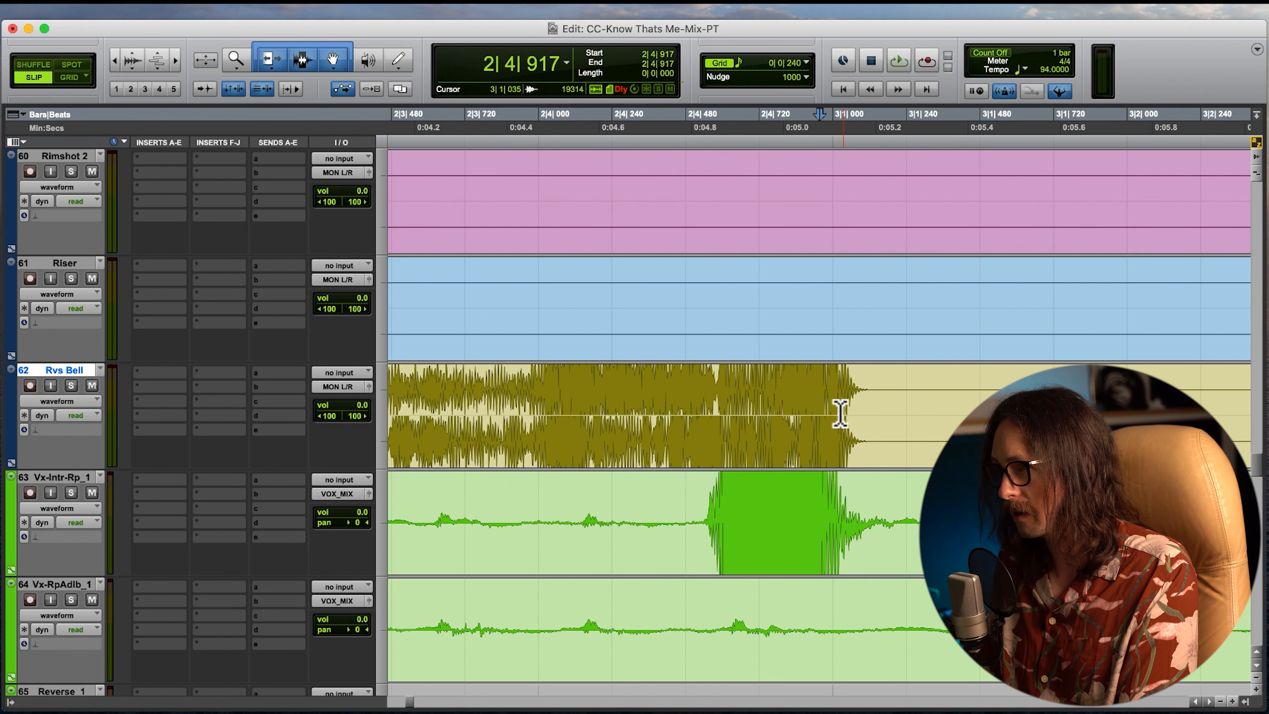
key(r)
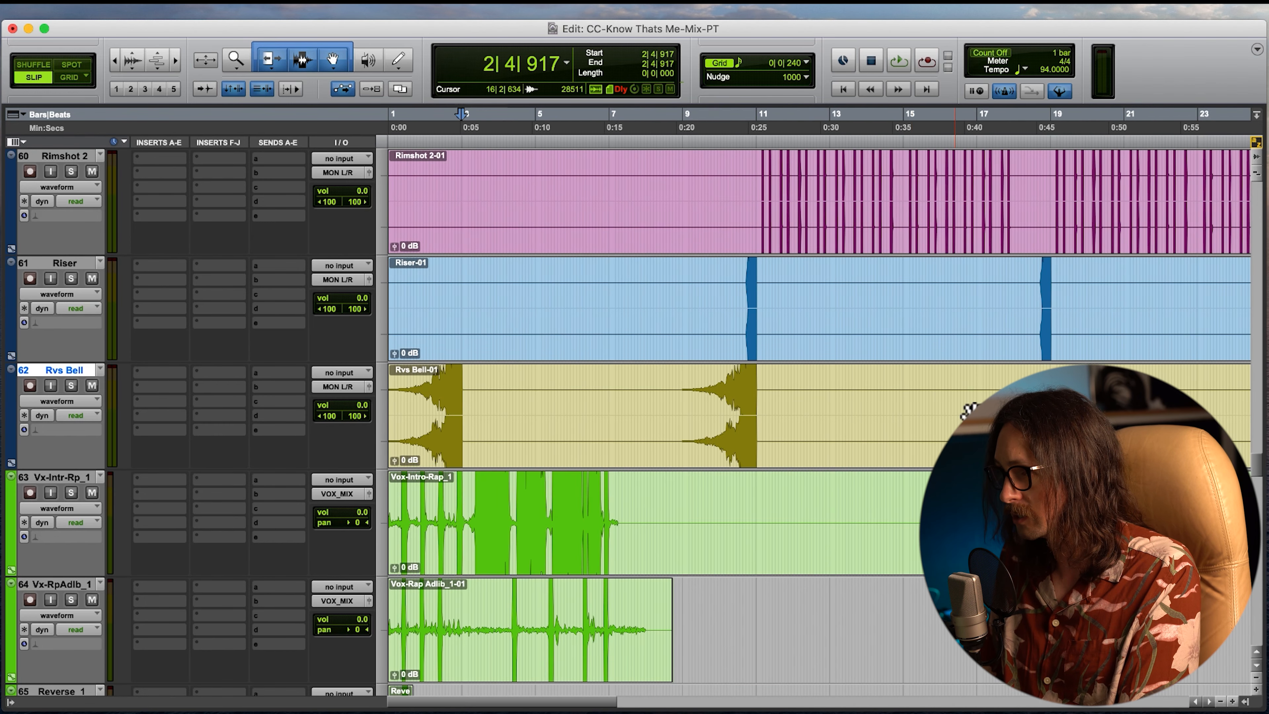
- Compare the ends of the second Rvs Bell swell and the first Riser swell with the bar 11 grid line
click(760, 392)
key(t)
key(t)
key(t)
key(t)
key(t)
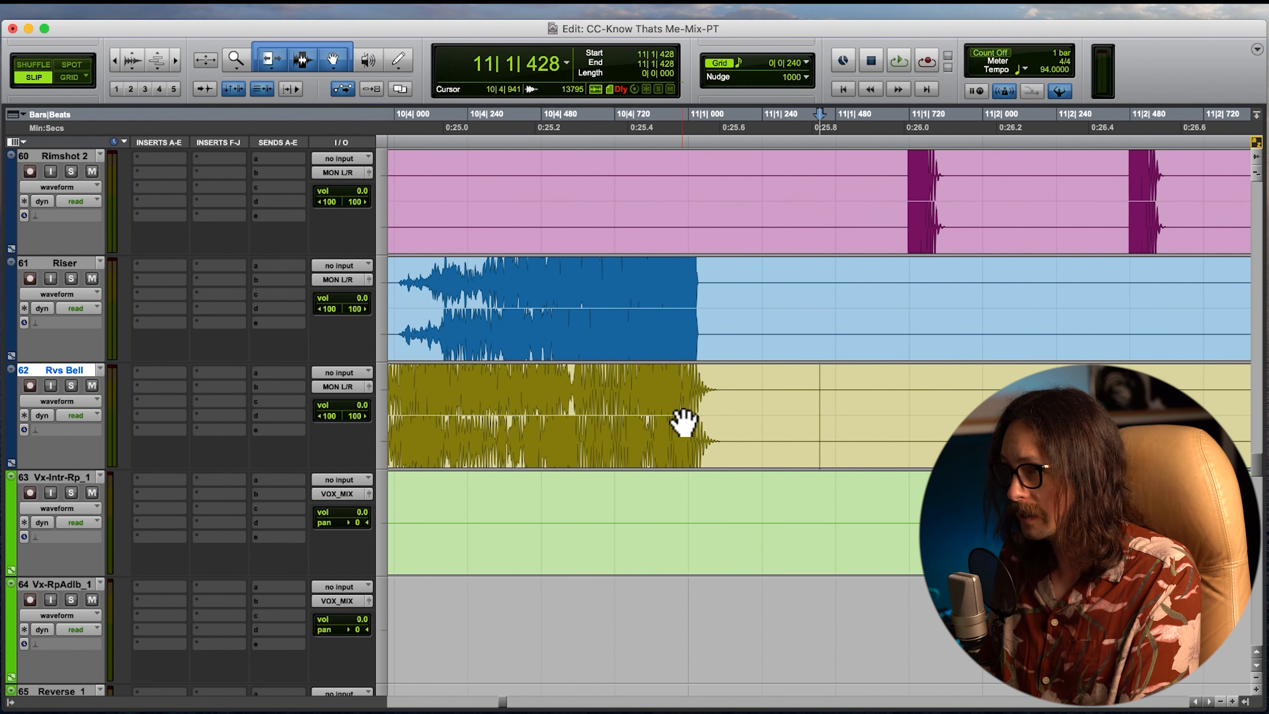
- Examine up close how far the Riser and Rvs Bell tails run past the bar 11 grid line
click(692, 405)
key(t)
key(t)
key(t)
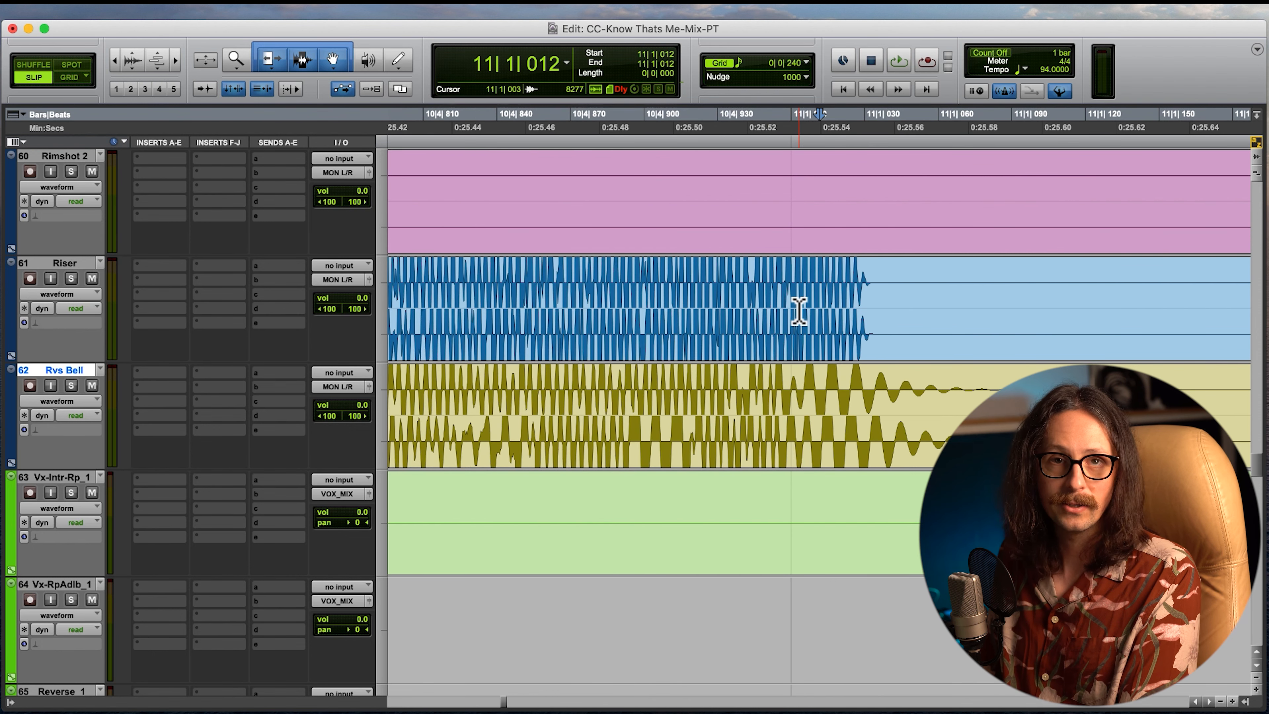
key(r)
key(r)
key(r)
key(r)
key(r)
key(r)
key(r)
key(r)
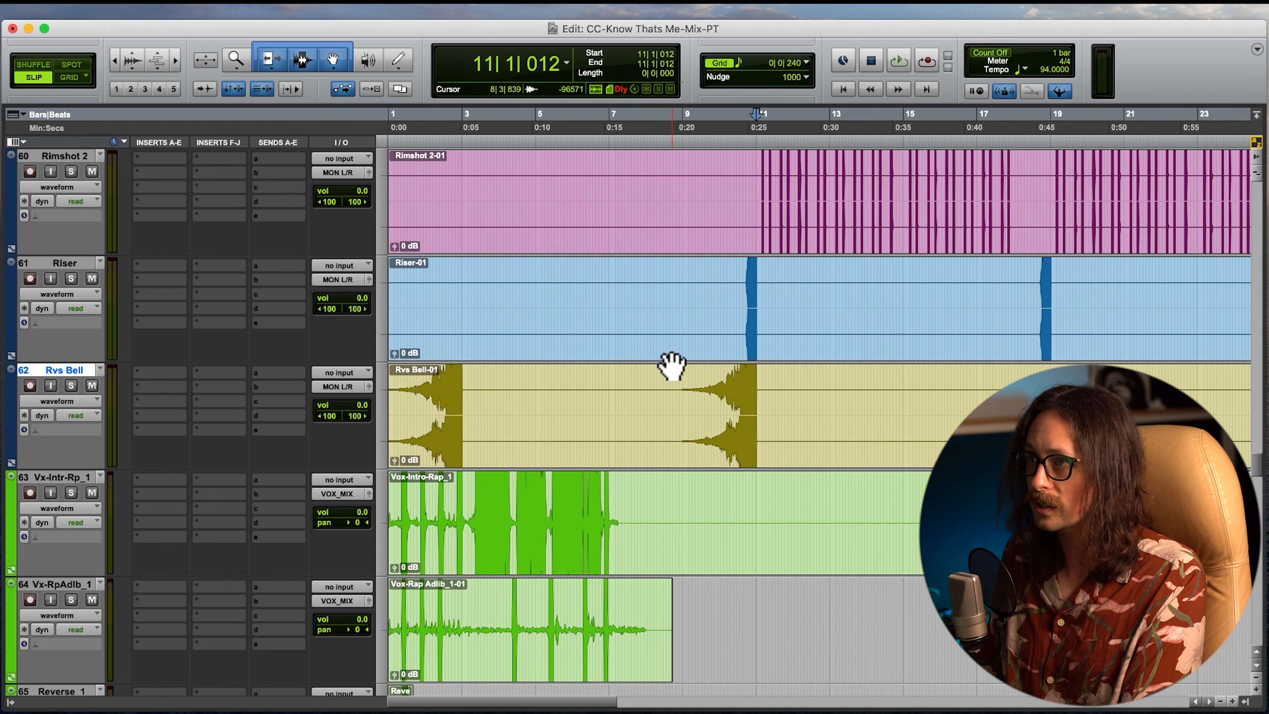
- Review the aligned stem clips from Rimshot 2 up through 808, continuing to the Master 1 track
scroll(646, 438, up, 10)
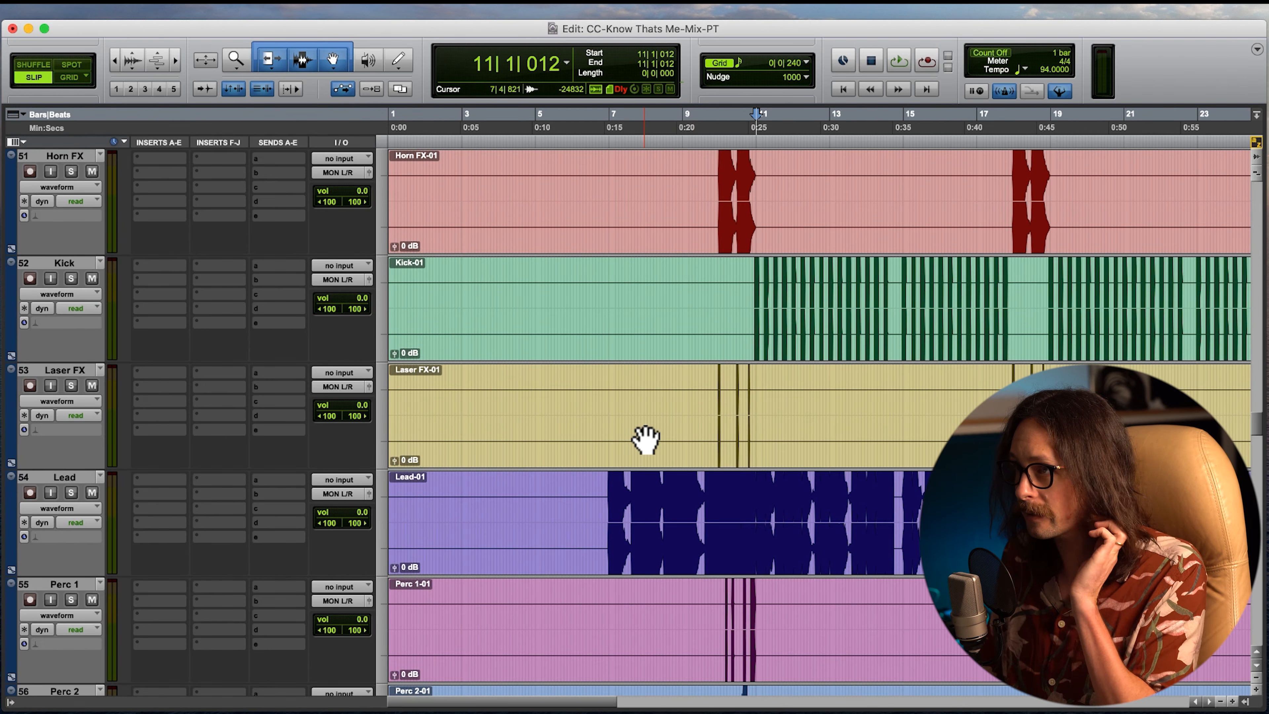
scroll(646, 439, up, 5)
scroll(646, 438, up, 2)
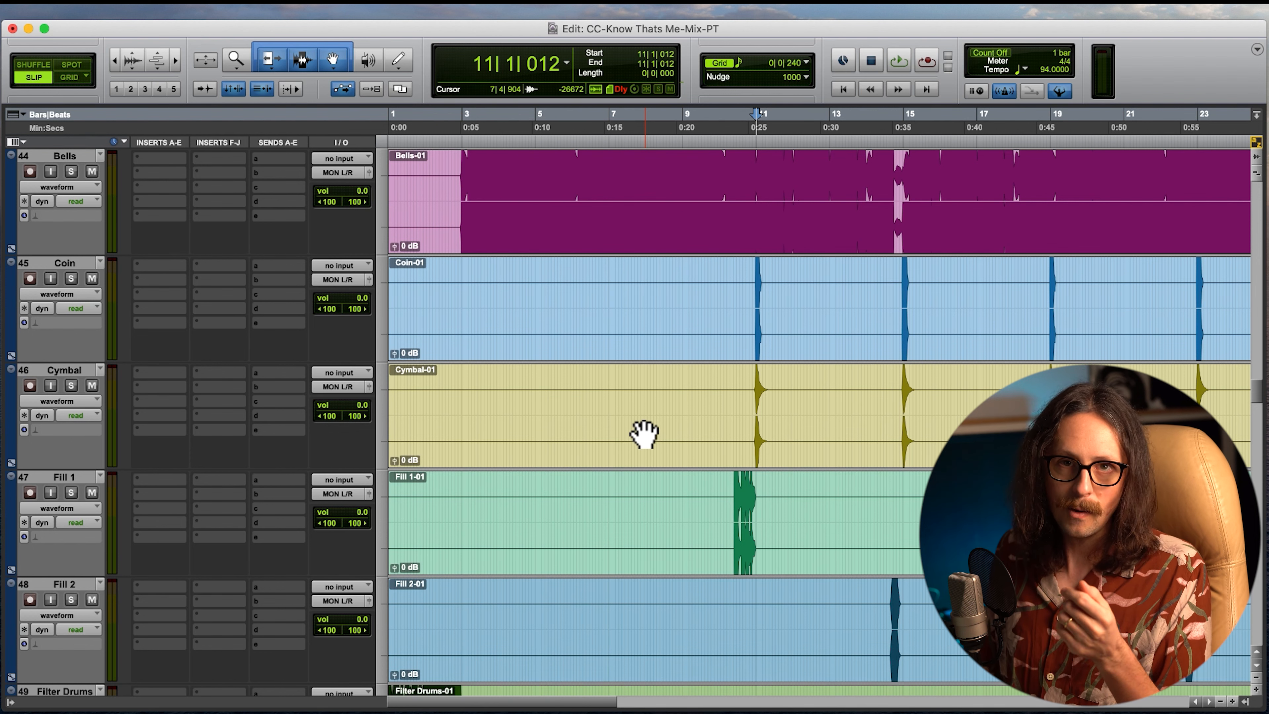
scroll(644, 434, up, 5)
scroll(644, 434, down, 1)
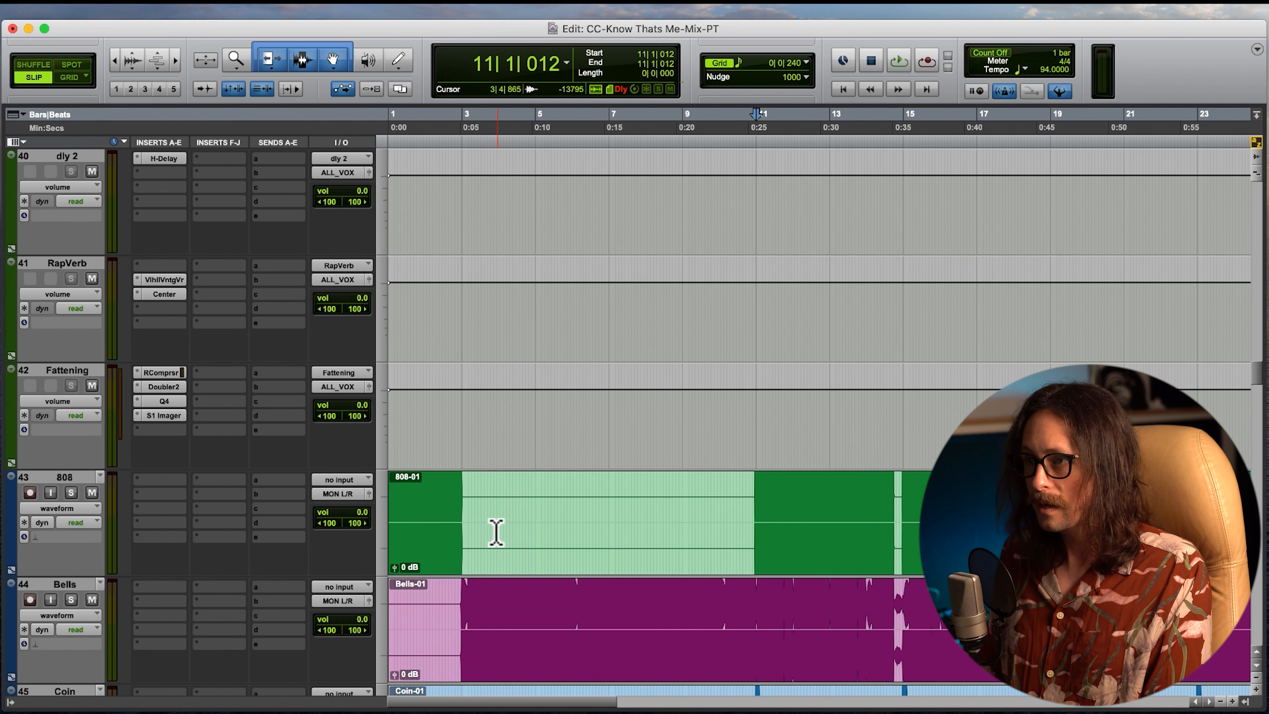
scroll(497, 537, up, 20)
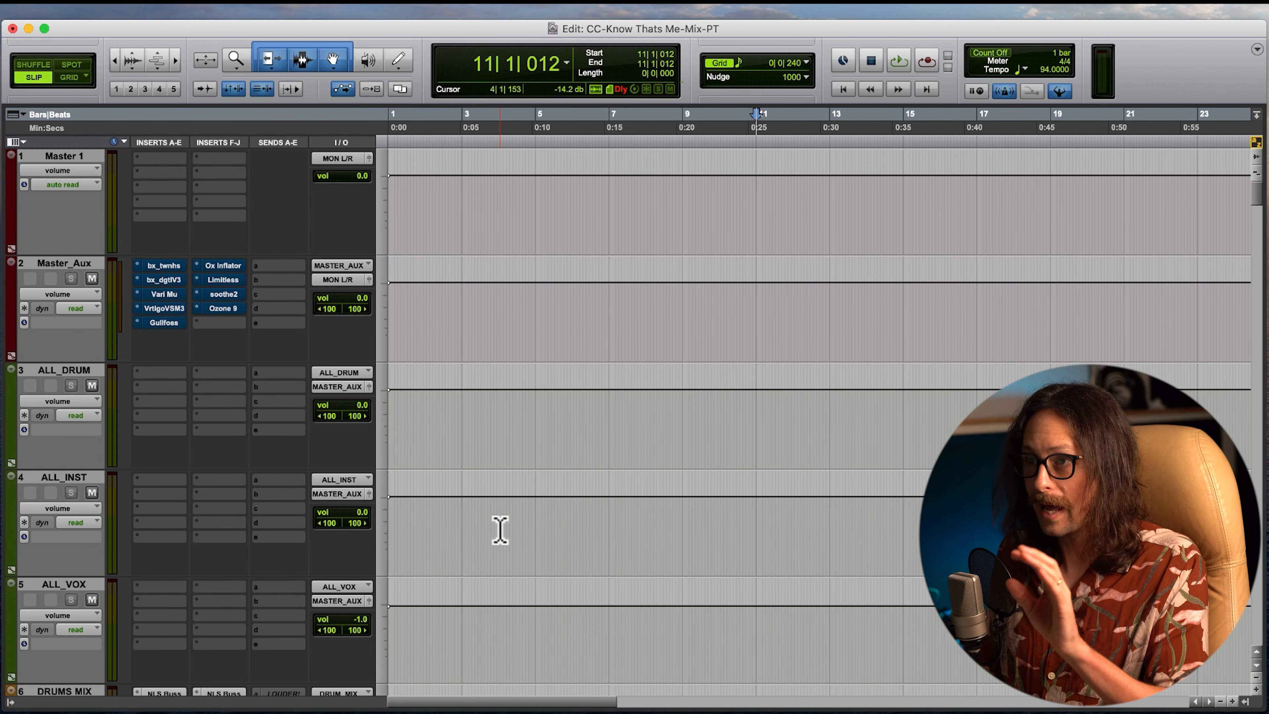
click(89, 156)
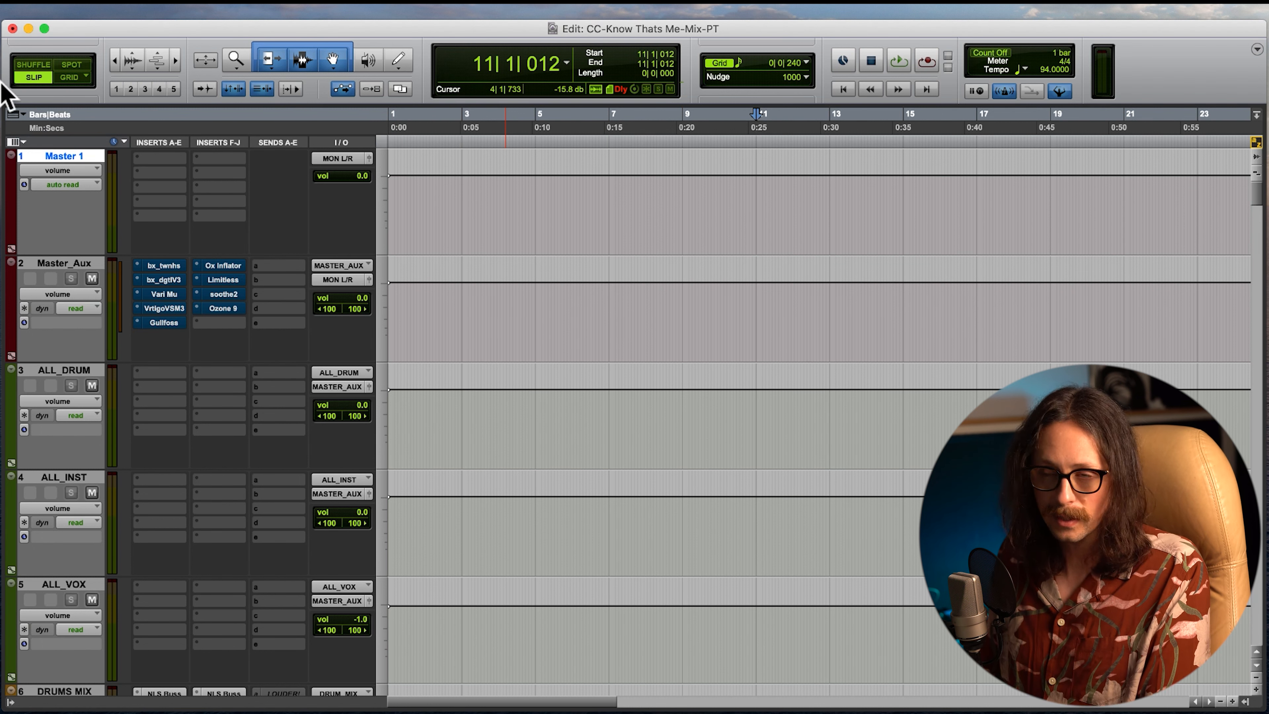
- Import "01 you know thats me F2.mp3" from the Know That's Me folder in Finder onto a new track below the last vocal track
scroll(590, 214, down, 20)
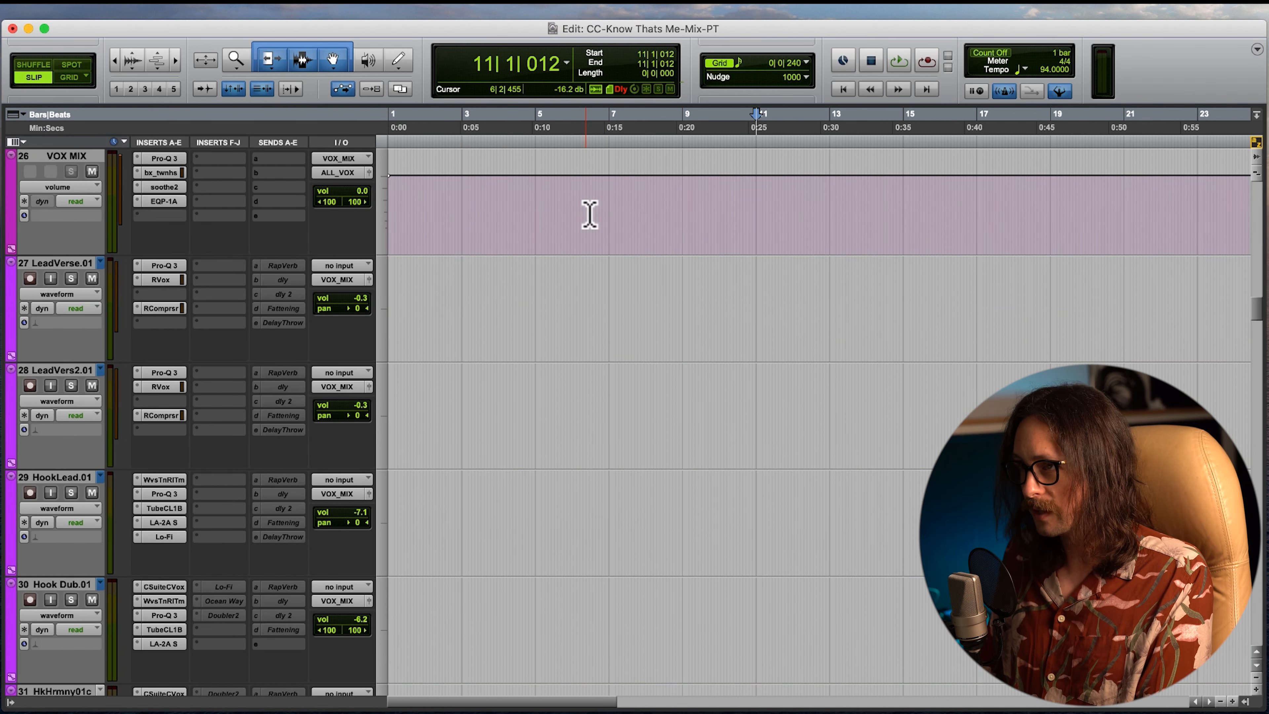
scroll(590, 215, down, 20)
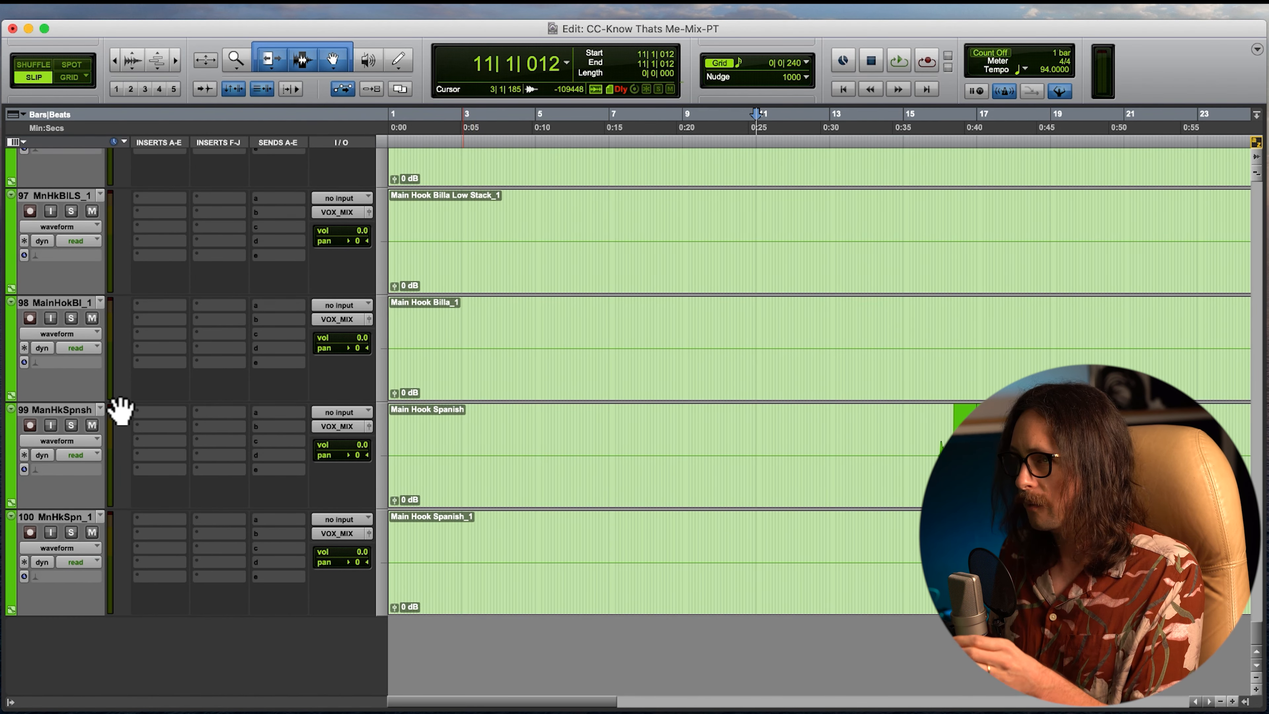
click(73, 516)
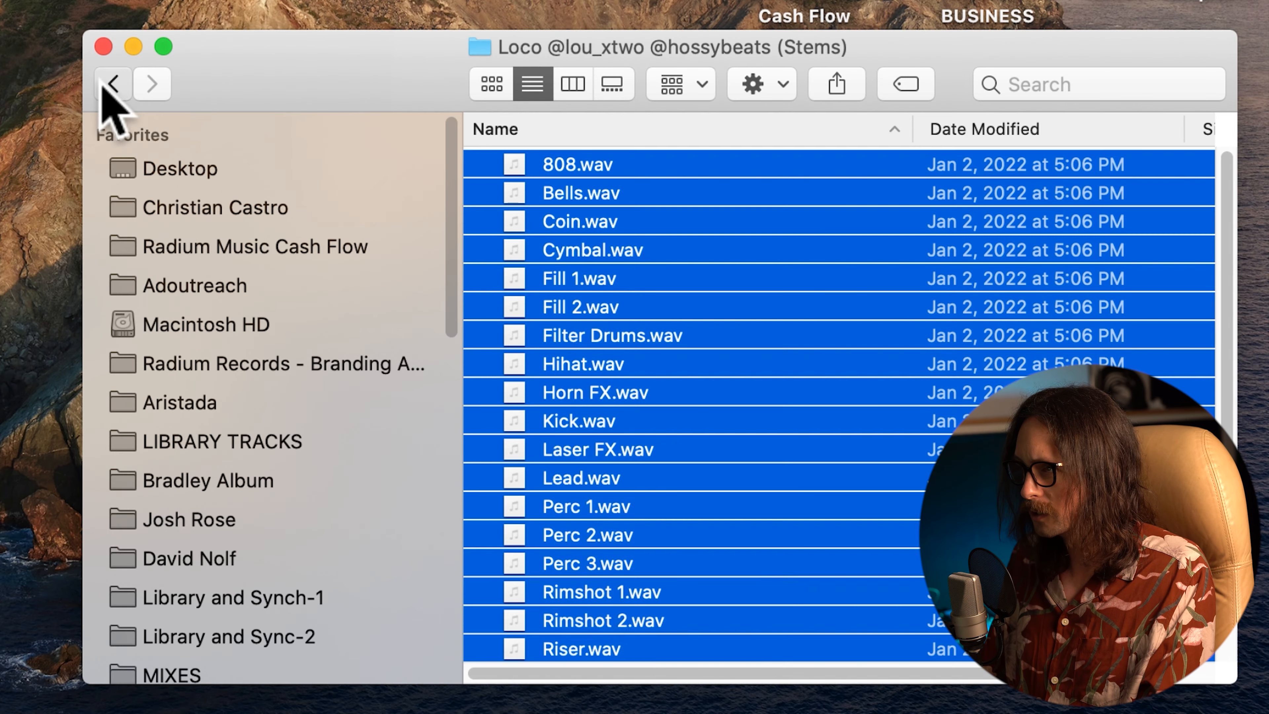
click(113, 84)
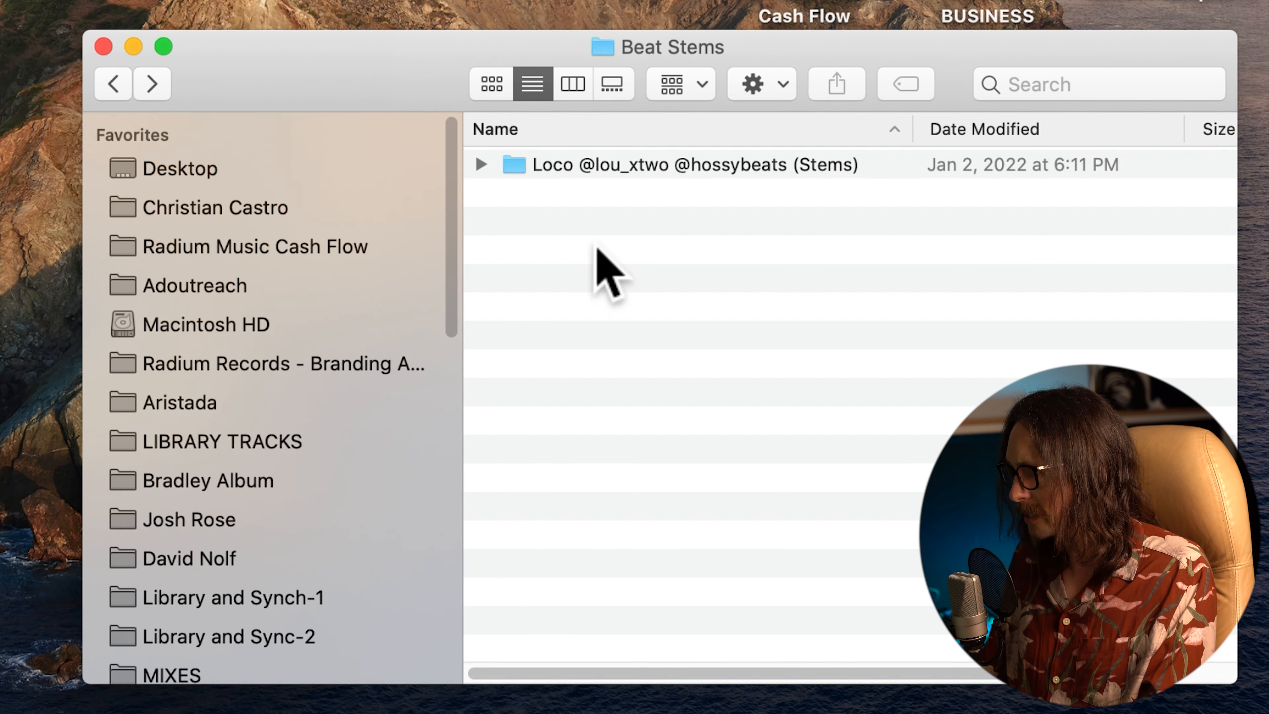
click(116, 84)
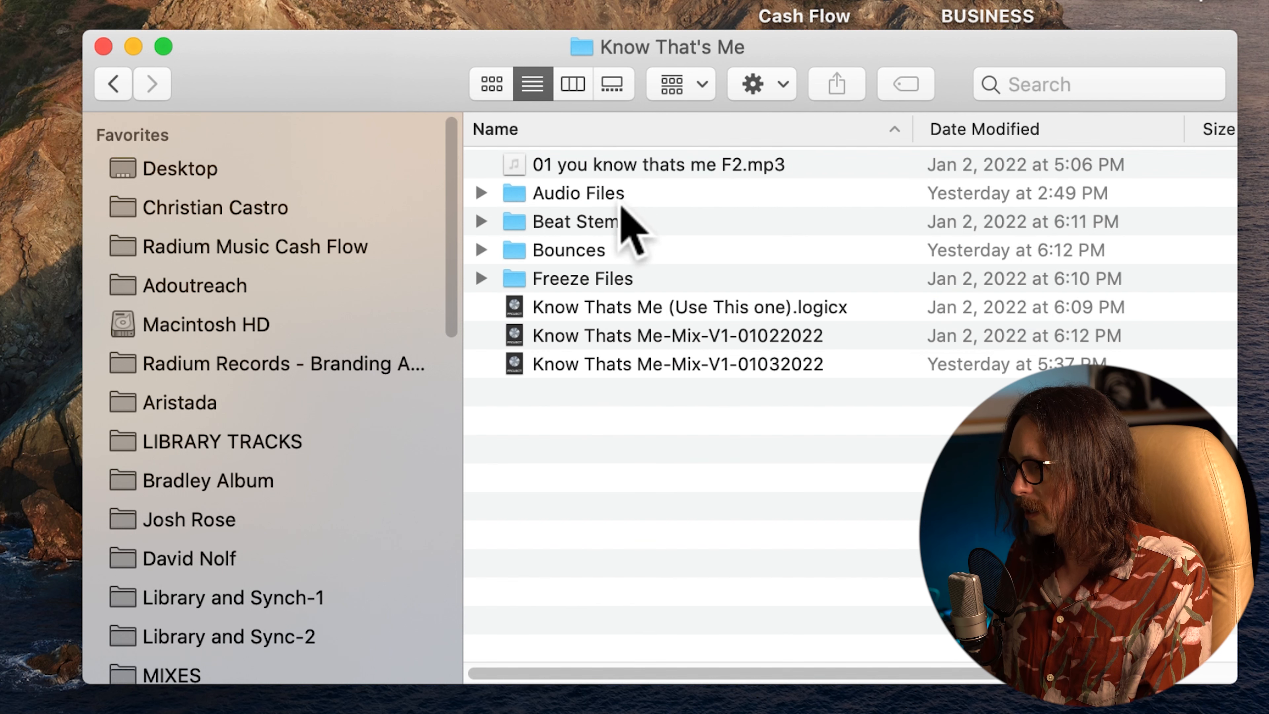
click(644, 164)
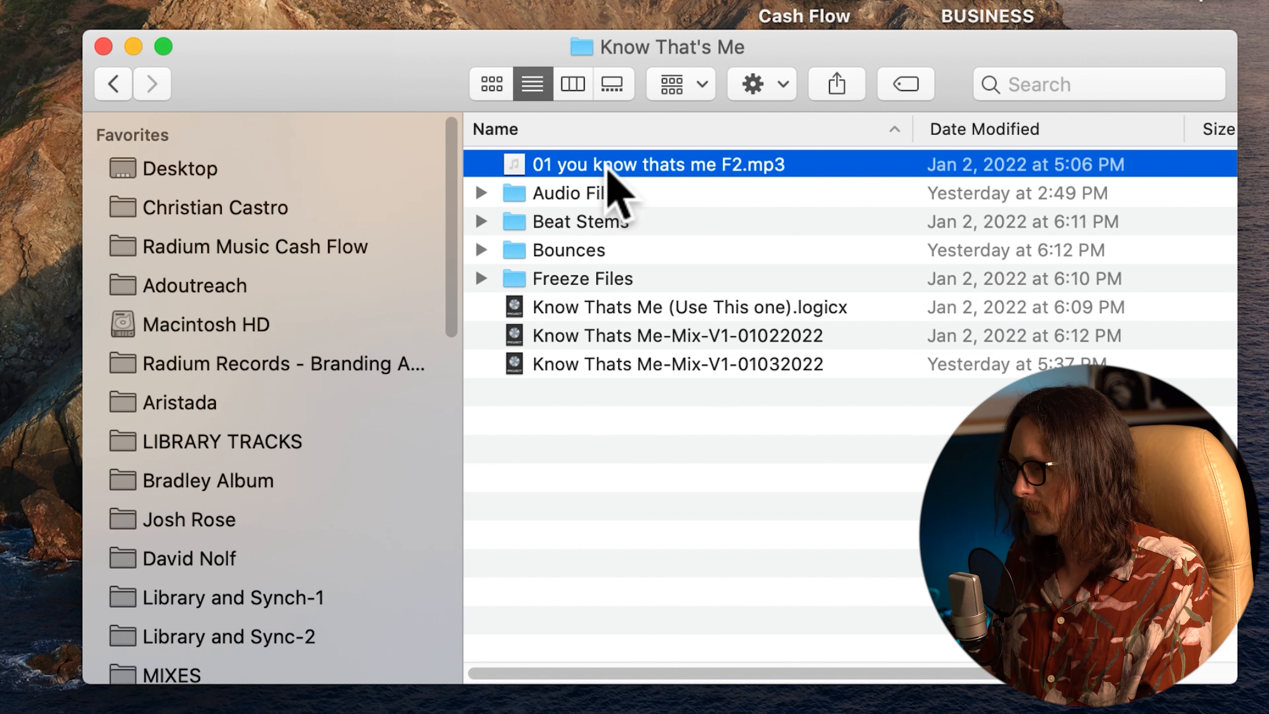
drag(607, 165, 0, 704)
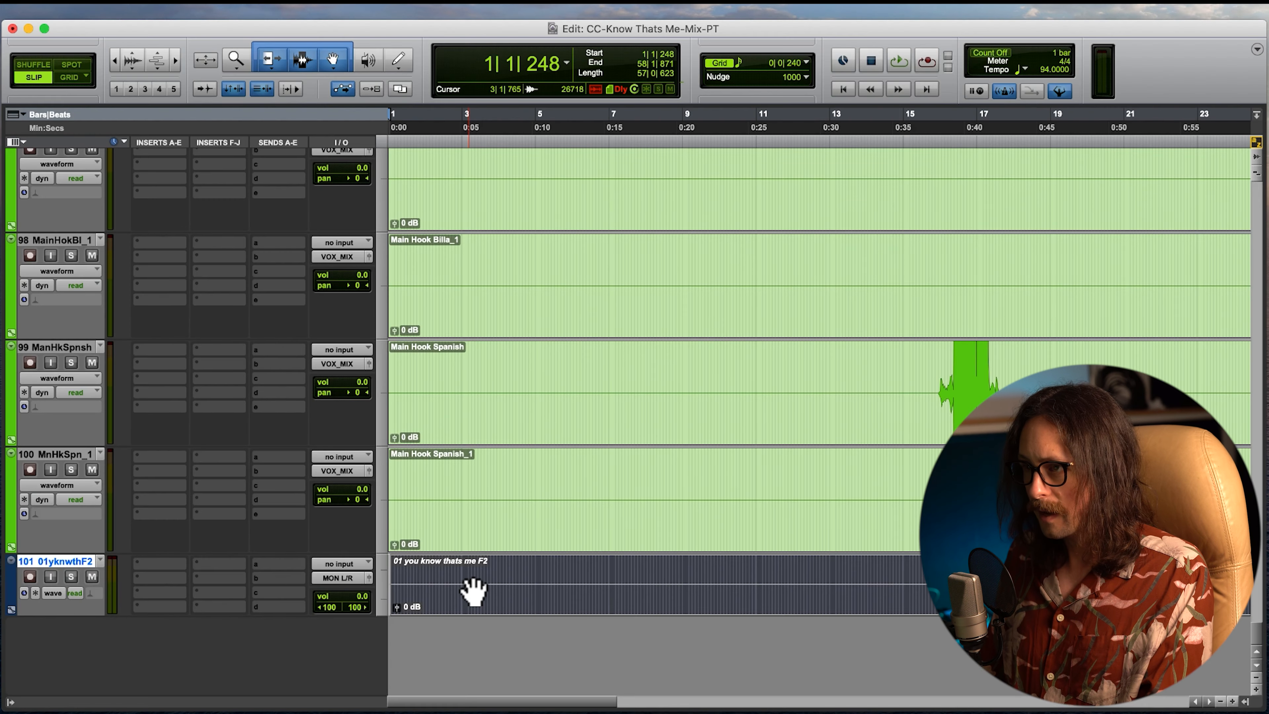
- Move the imported MP3 clip to start at 1|1|000 and inspect its opening waveform against the grid
drag(499, 593, 457, 594)
key(t)
key(t)
key(t)
key(t)
key(t)
key(t)
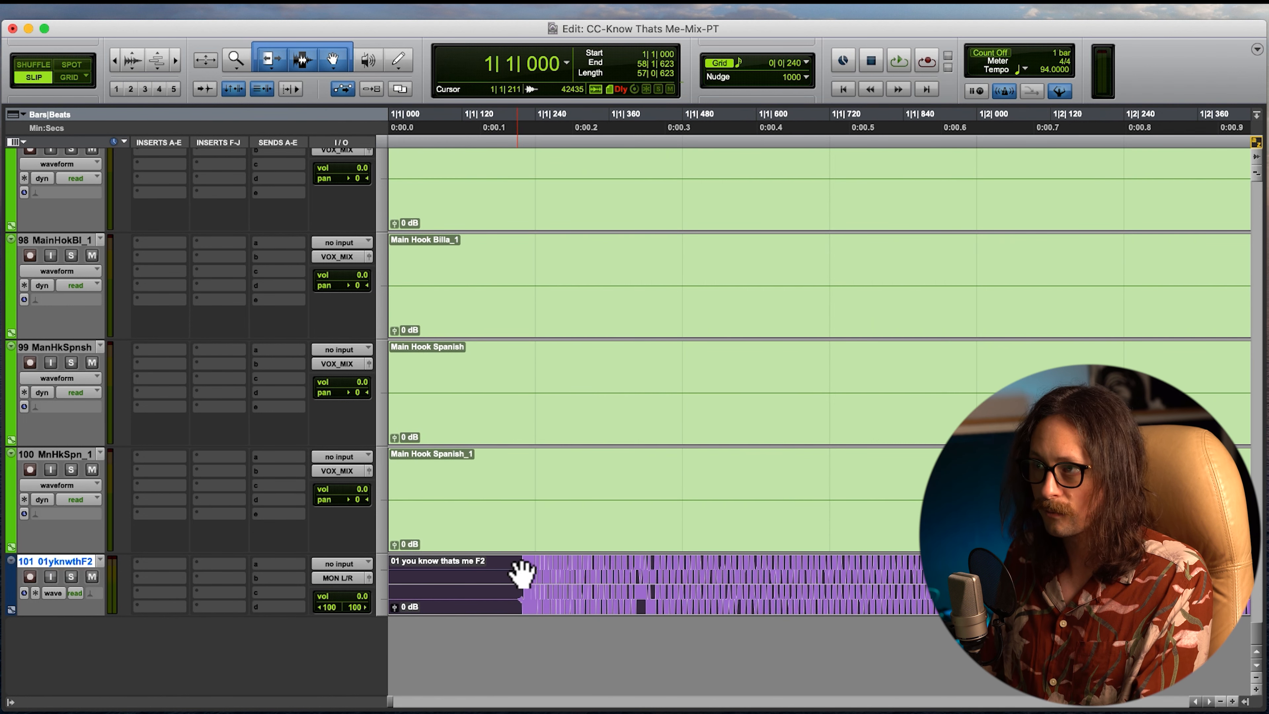
key(t)
key(t)
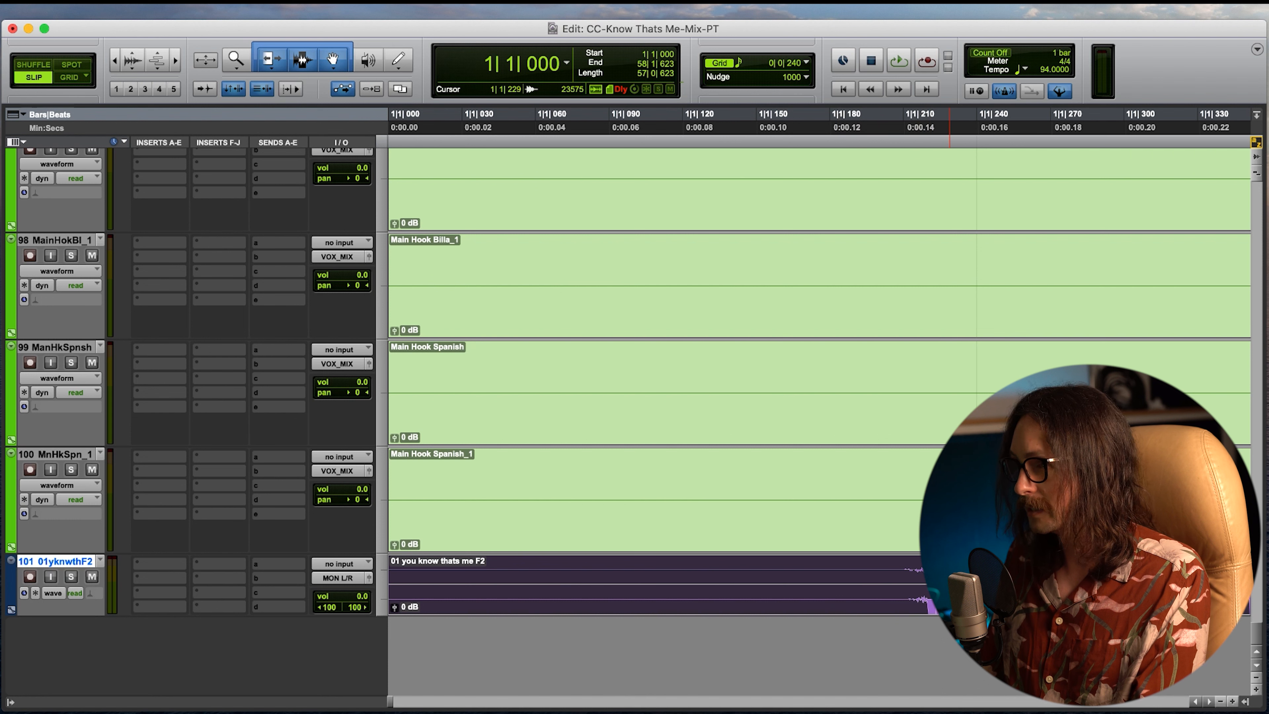
key(r)
key(r)
key(r)
key(r)
key(r)
key(r)
- Move the imported reference track directly below Master 1 and solo it
drag(37, 587, 40, 228)
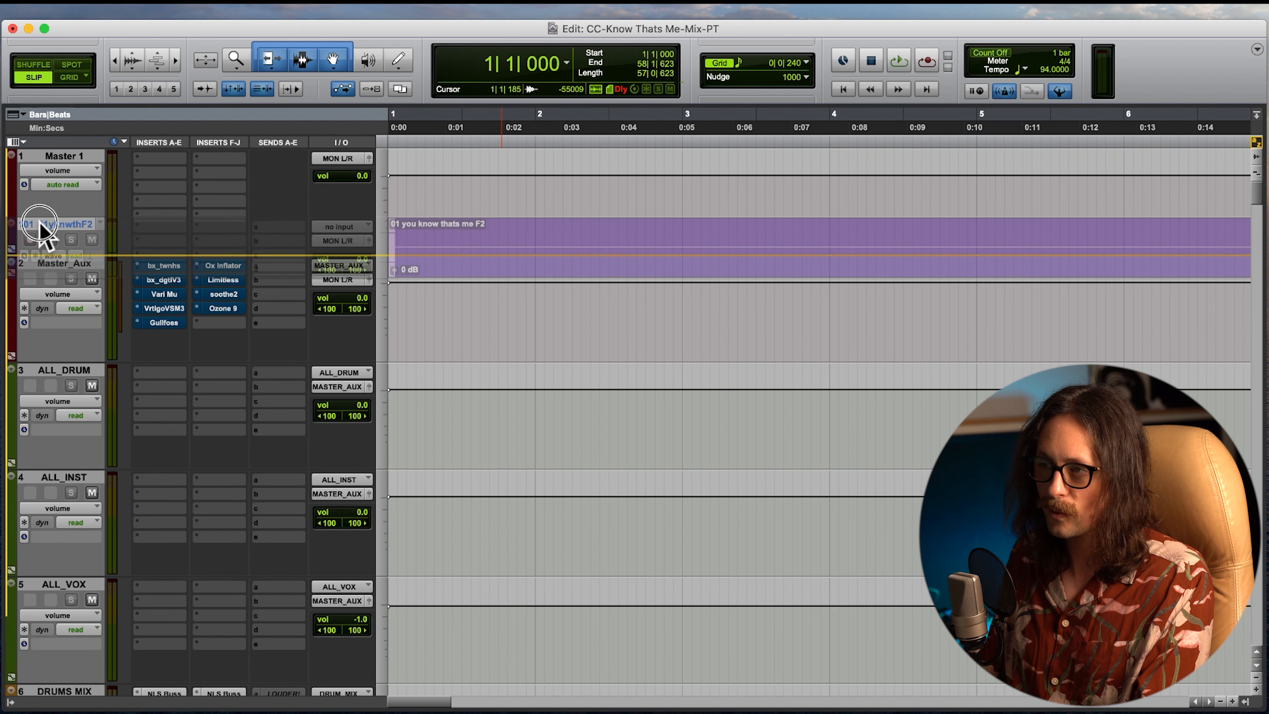
drag(254, 270, 255, 273)
click(71, 279)
- Play the soloed reference track from the start of the session and listen to the rough mix
key(space)
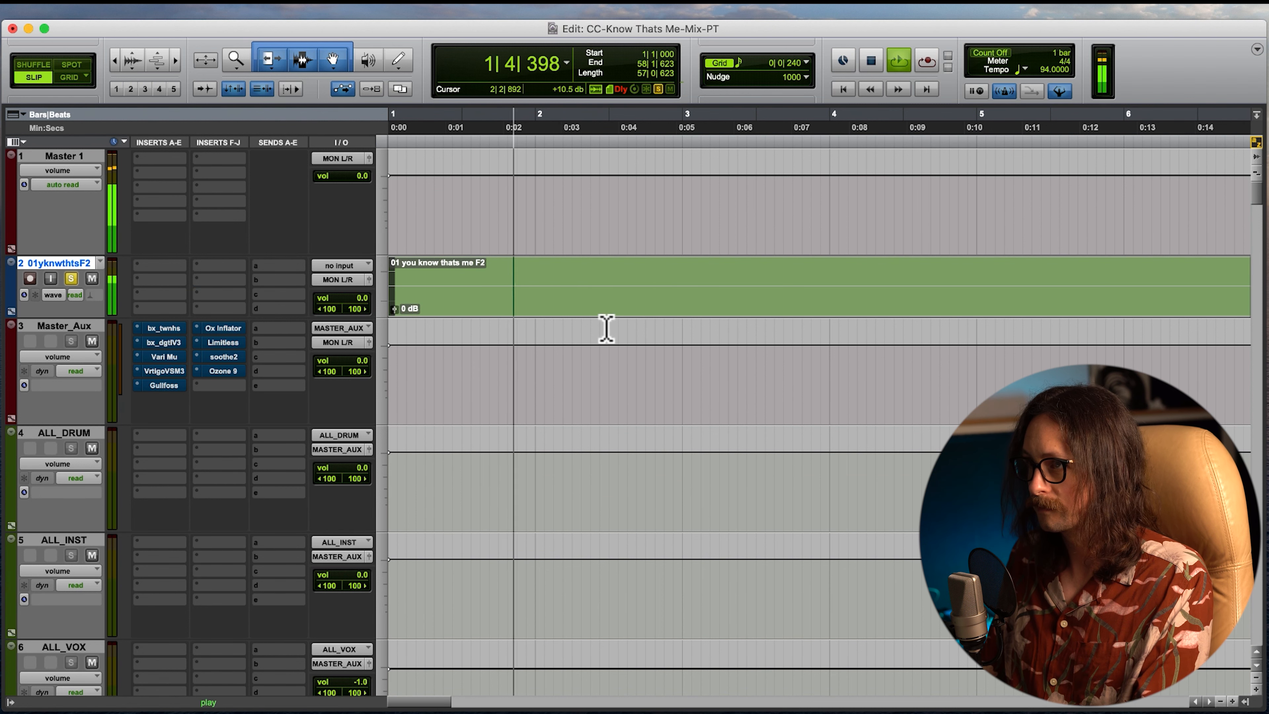
key(t)
key(t)
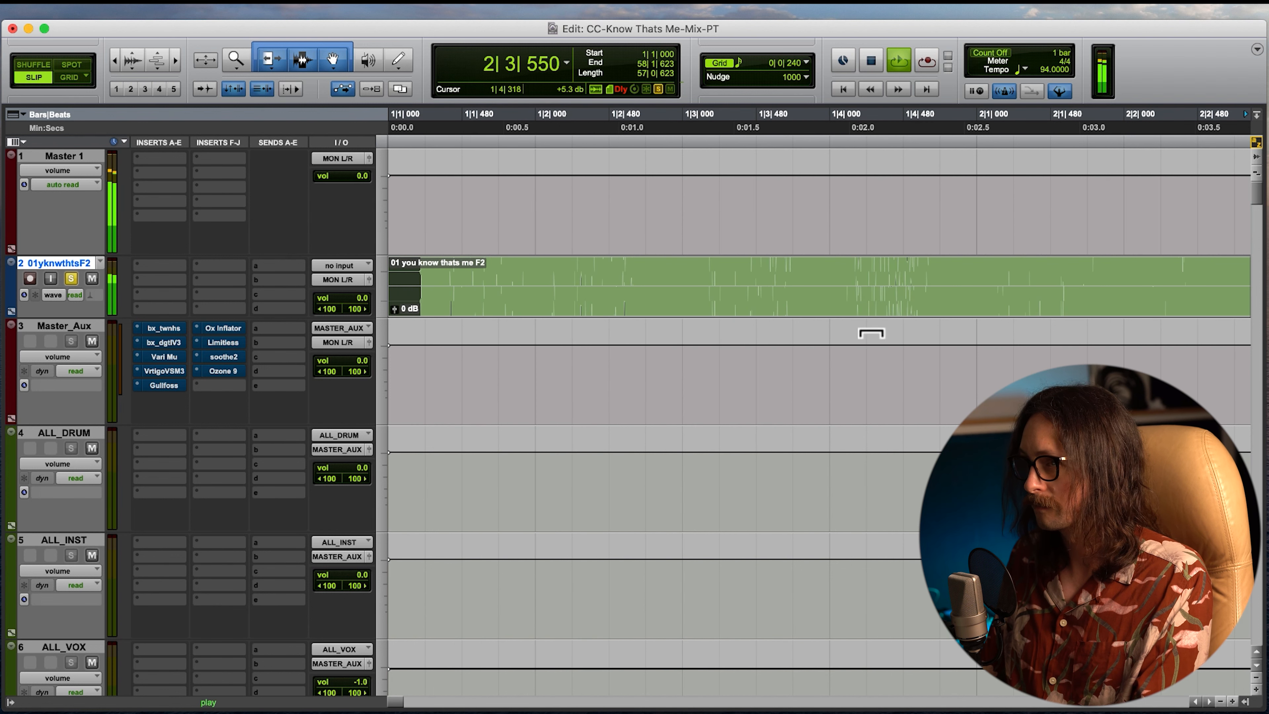
key(r)
key(r)
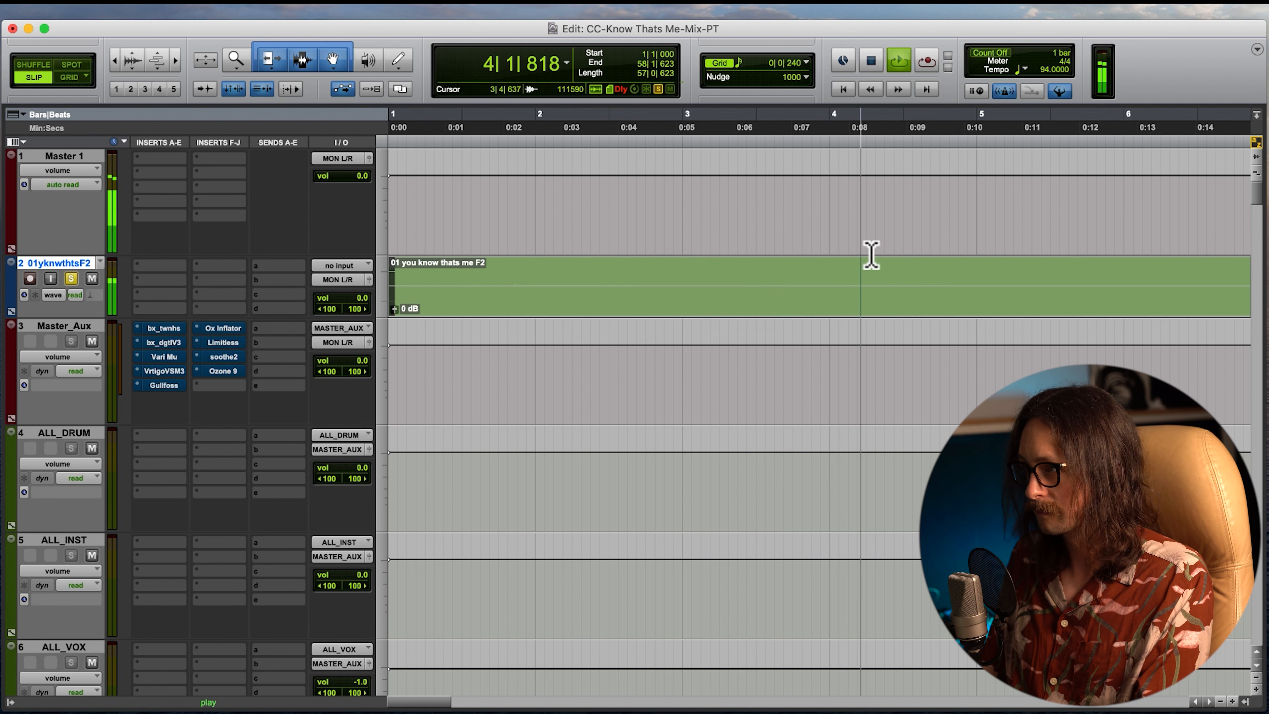
key(space)
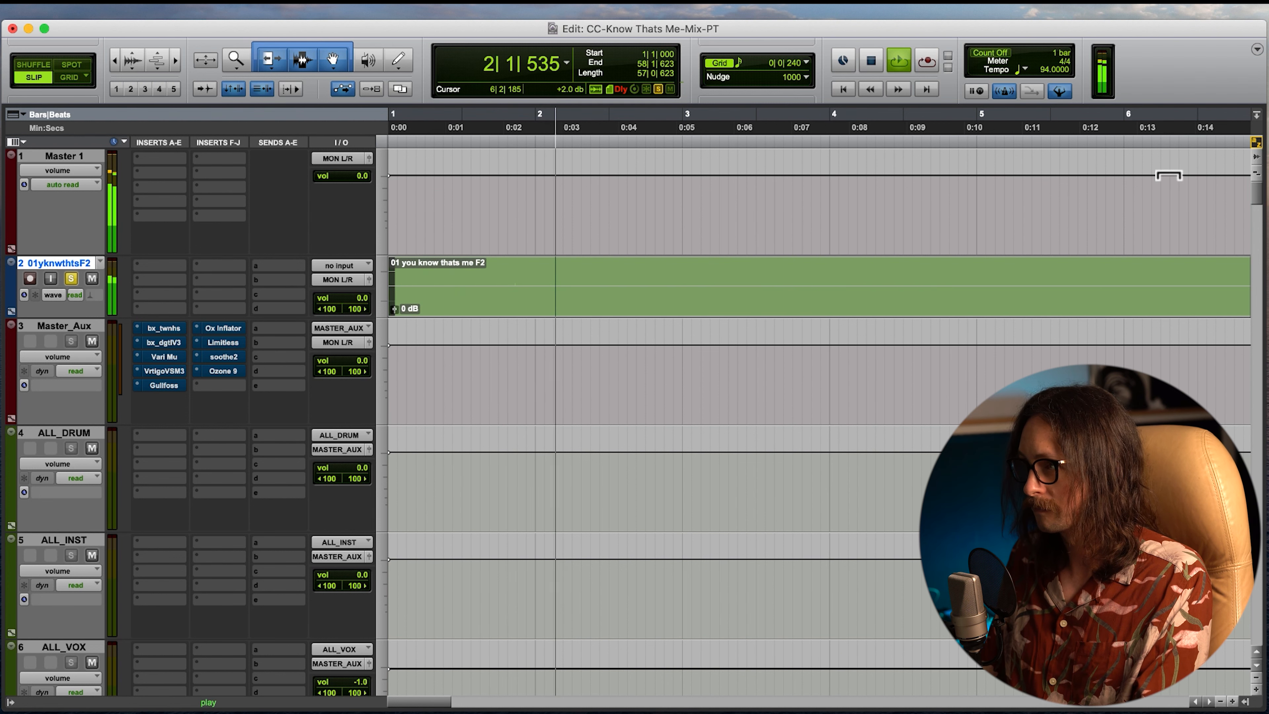
key(space)
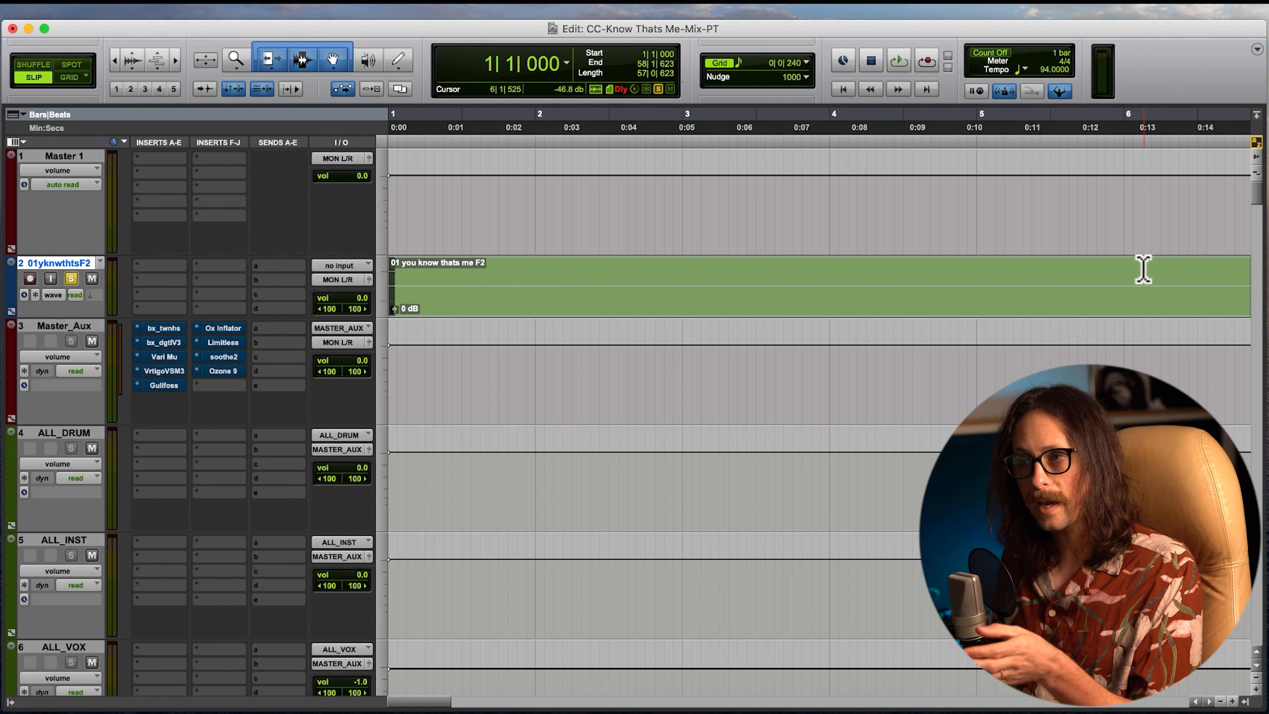
- Unsolo and mute the reference track, and play the session's own stems and vocals from the start
click(71, 279)
click(92, 279)
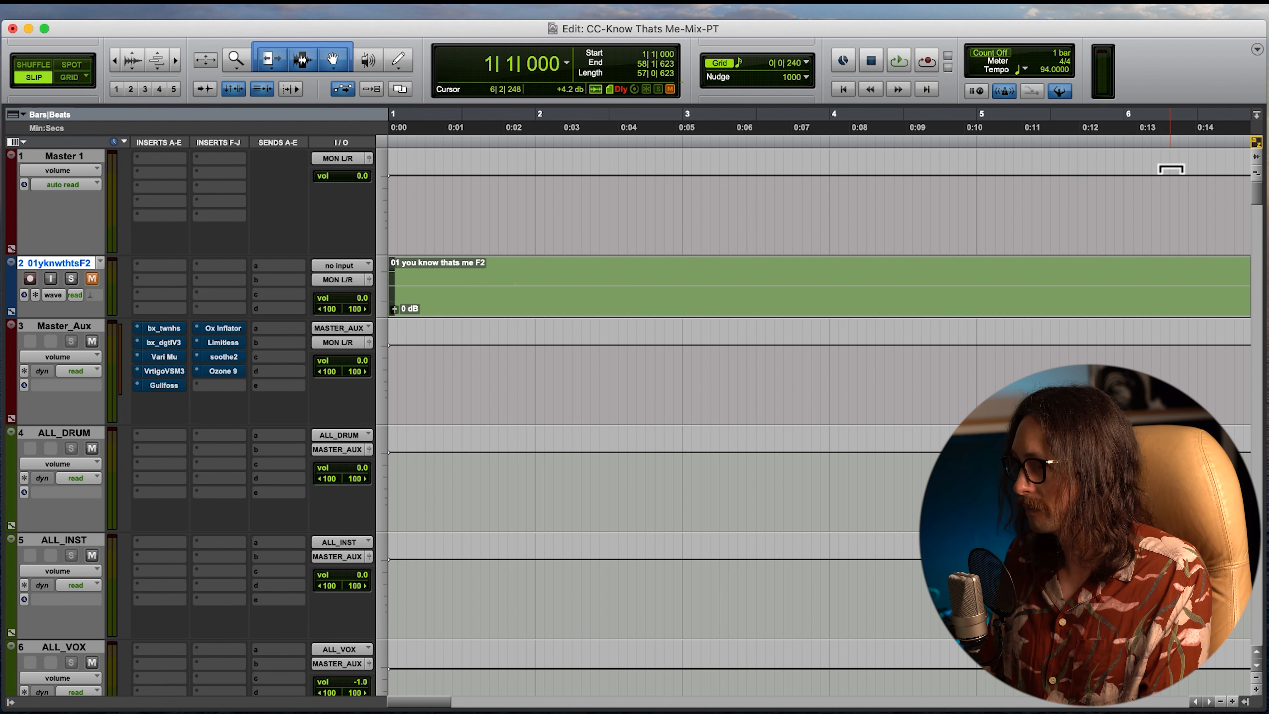
key(space)
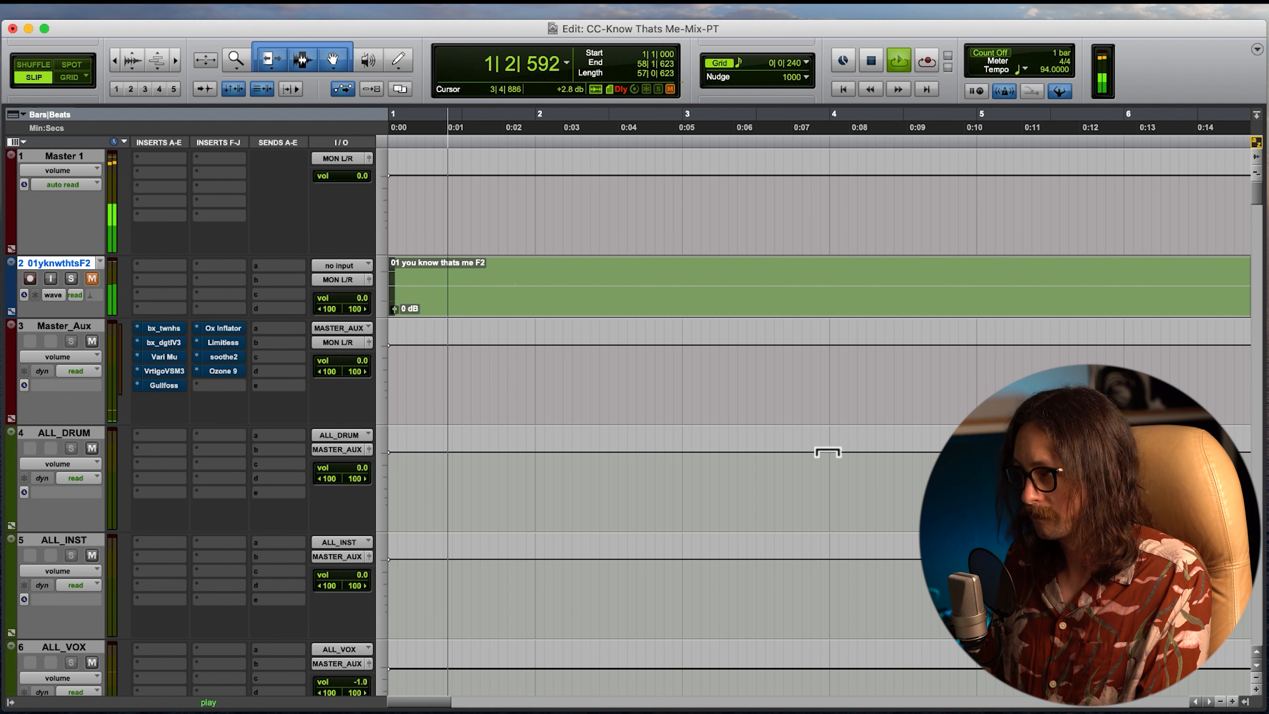
scroll(699, 410, down, 20)
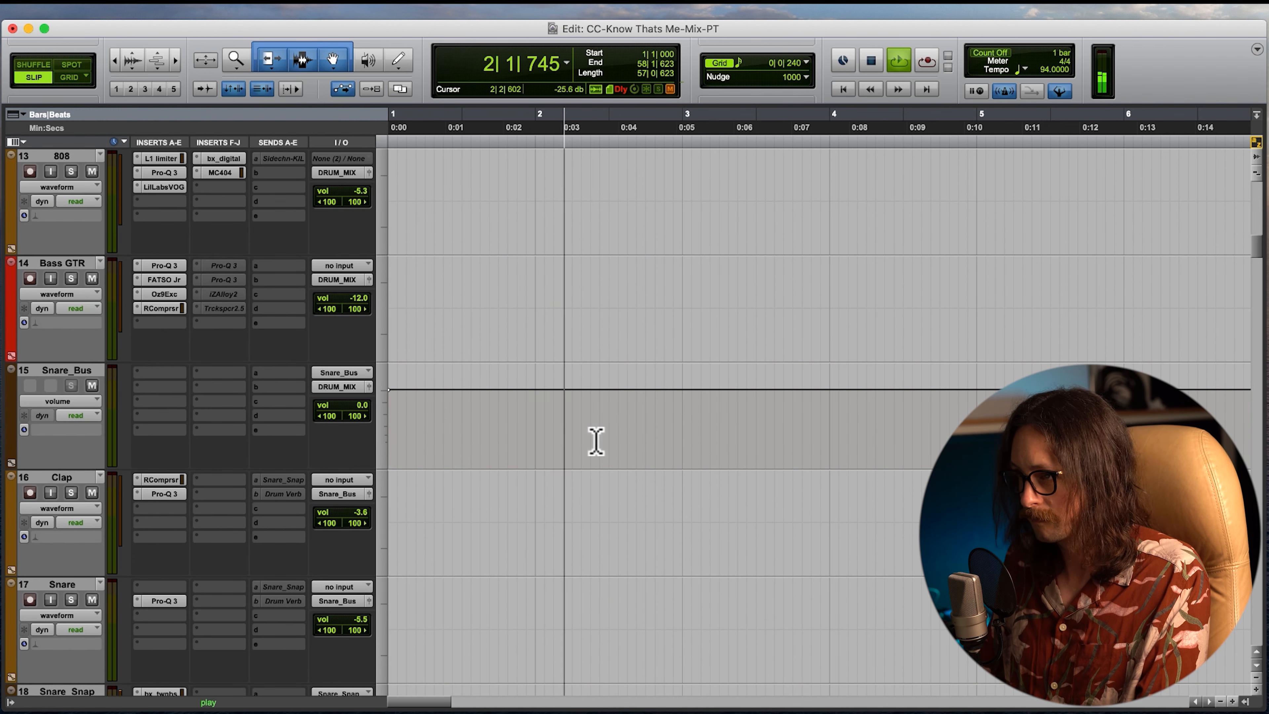
scroll(596, 441, down, 20)
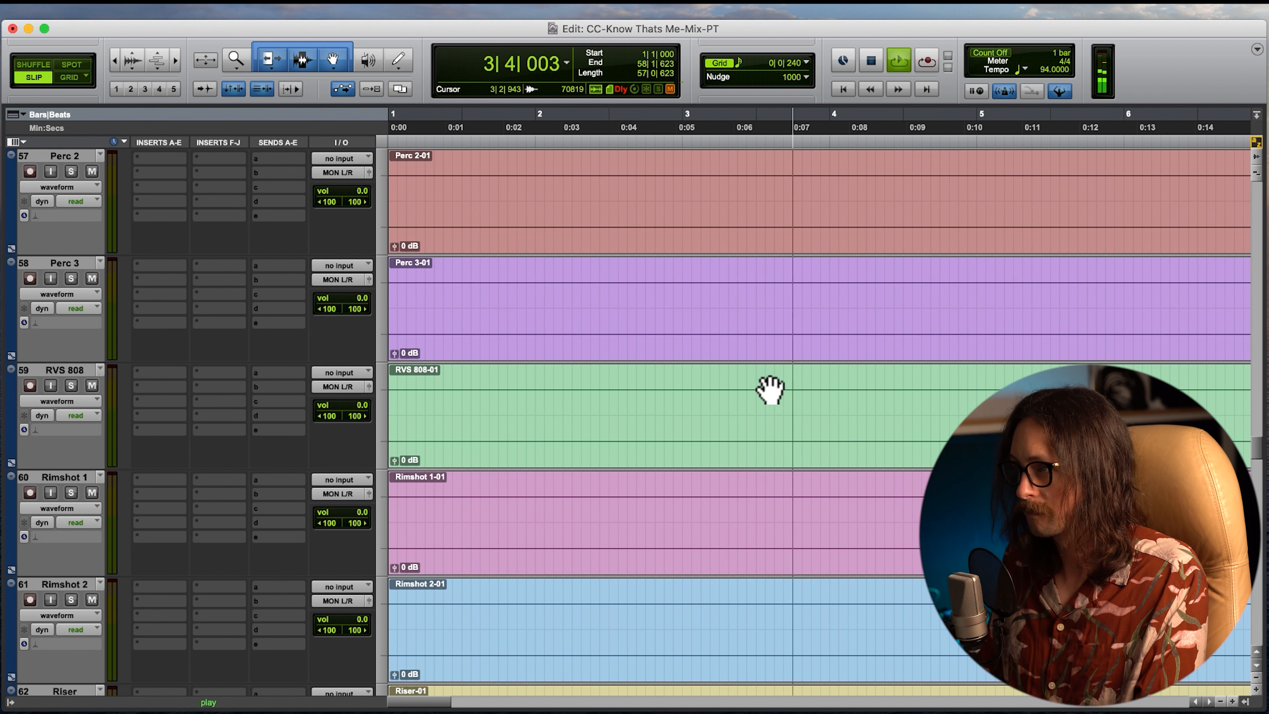
key(space)
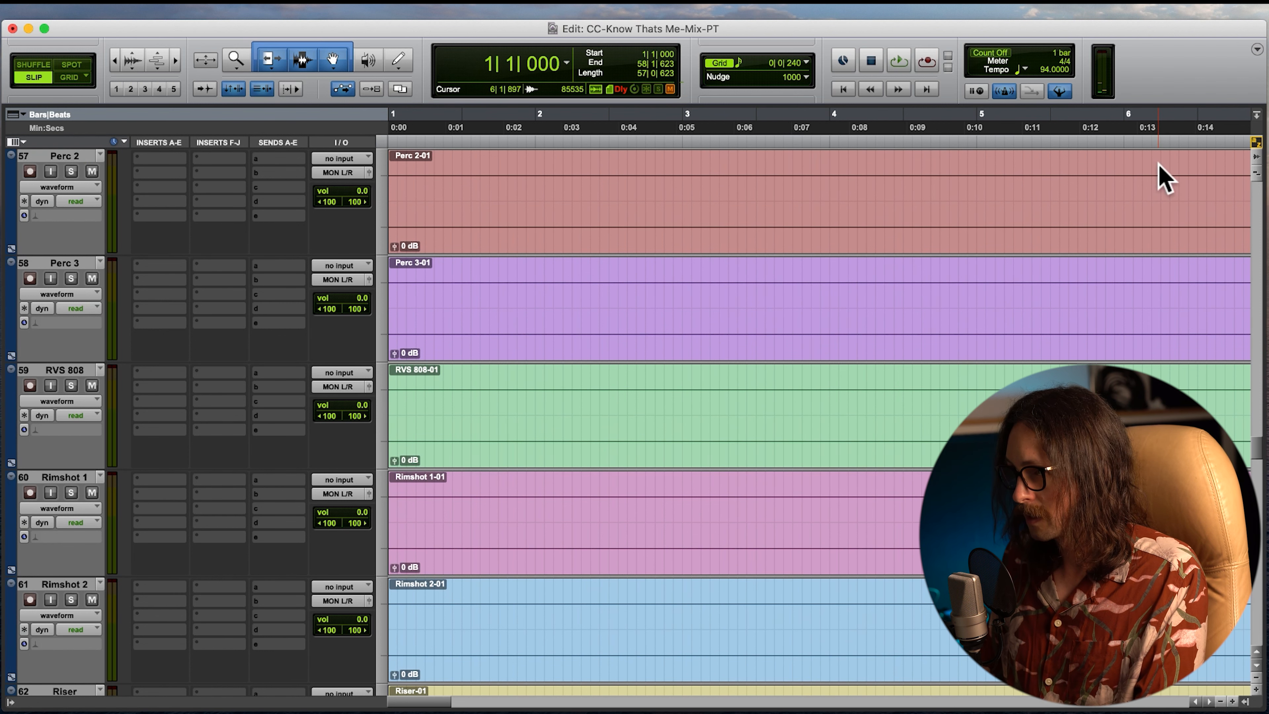
- Look over the vocal tracks and compare the intro vocal clips with the Riser and Rvs Bell stems
scroll(559, 469, down, 12)
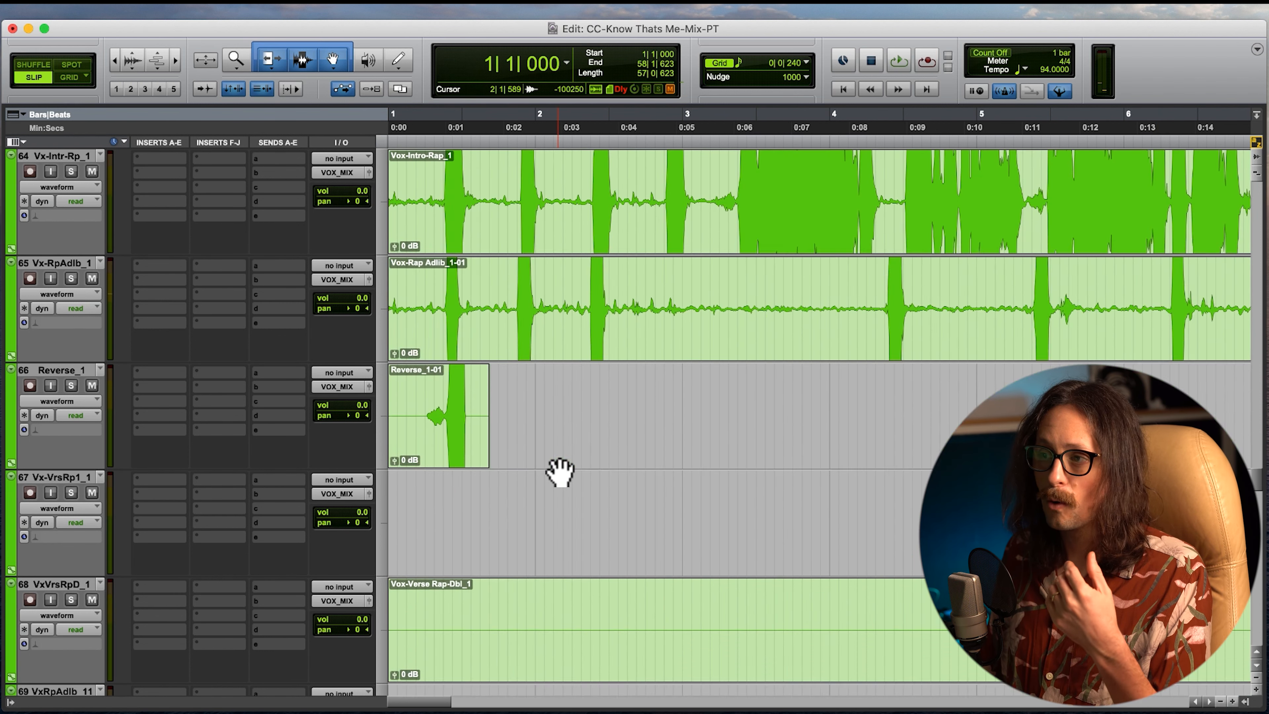
scroll(559, 470, down, 20)
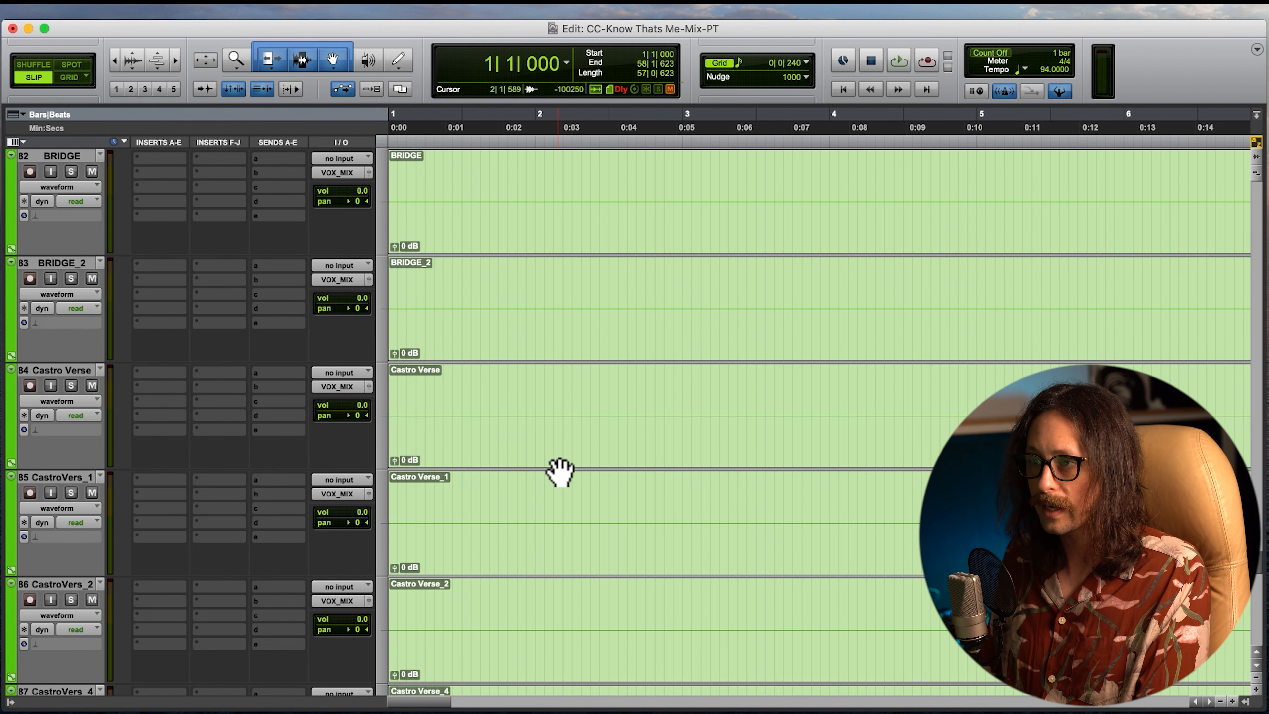
scroll(560, 469, up, 20)
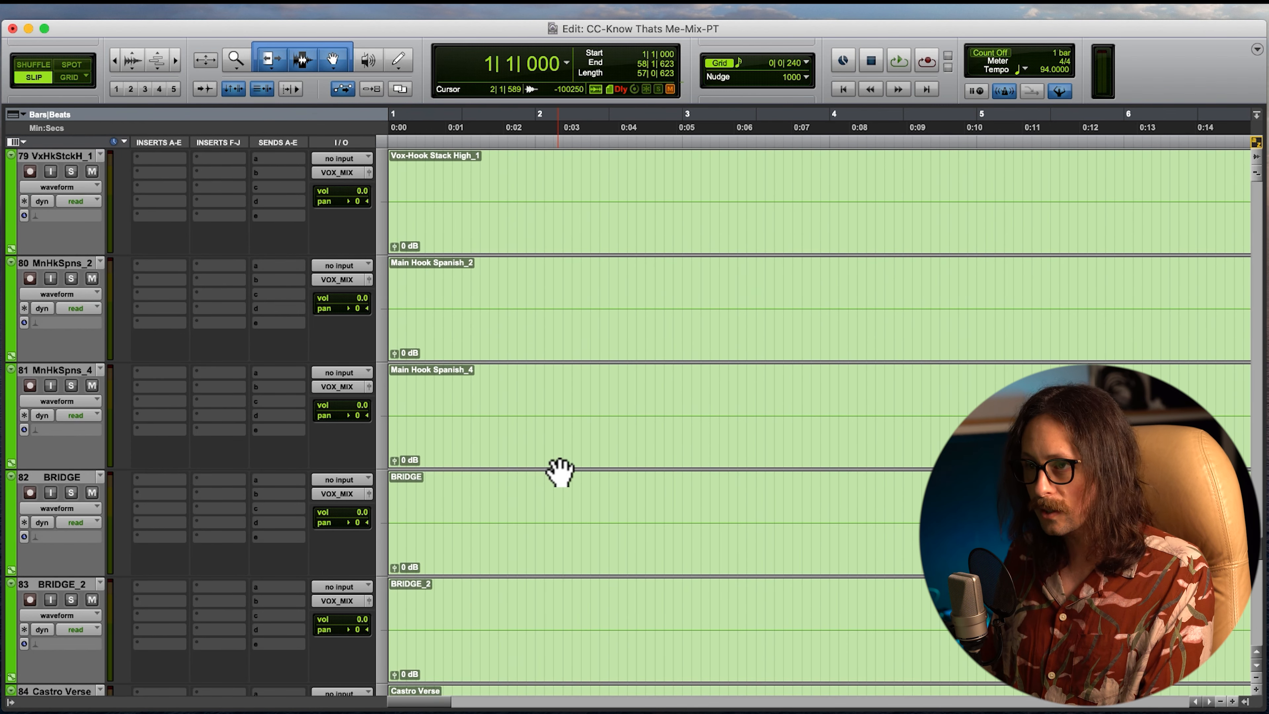
scroll(559, 470, up, 14)
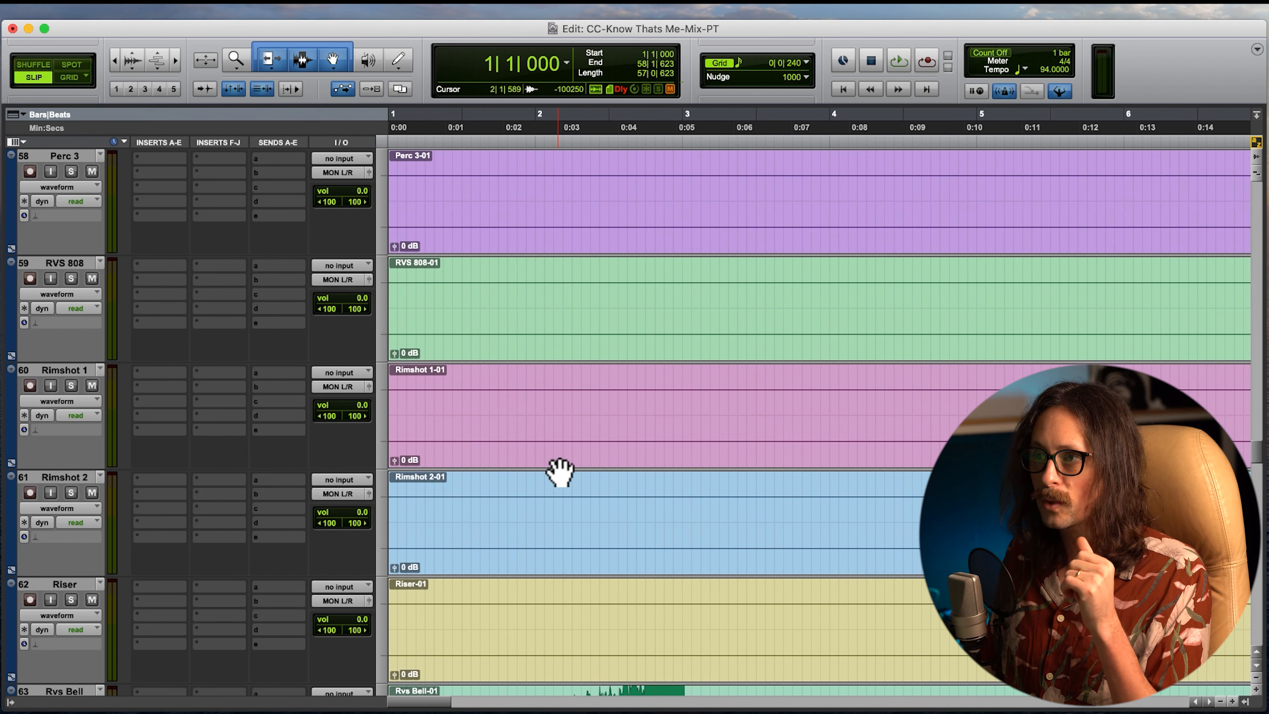
scroll(559, 470, down, 8)
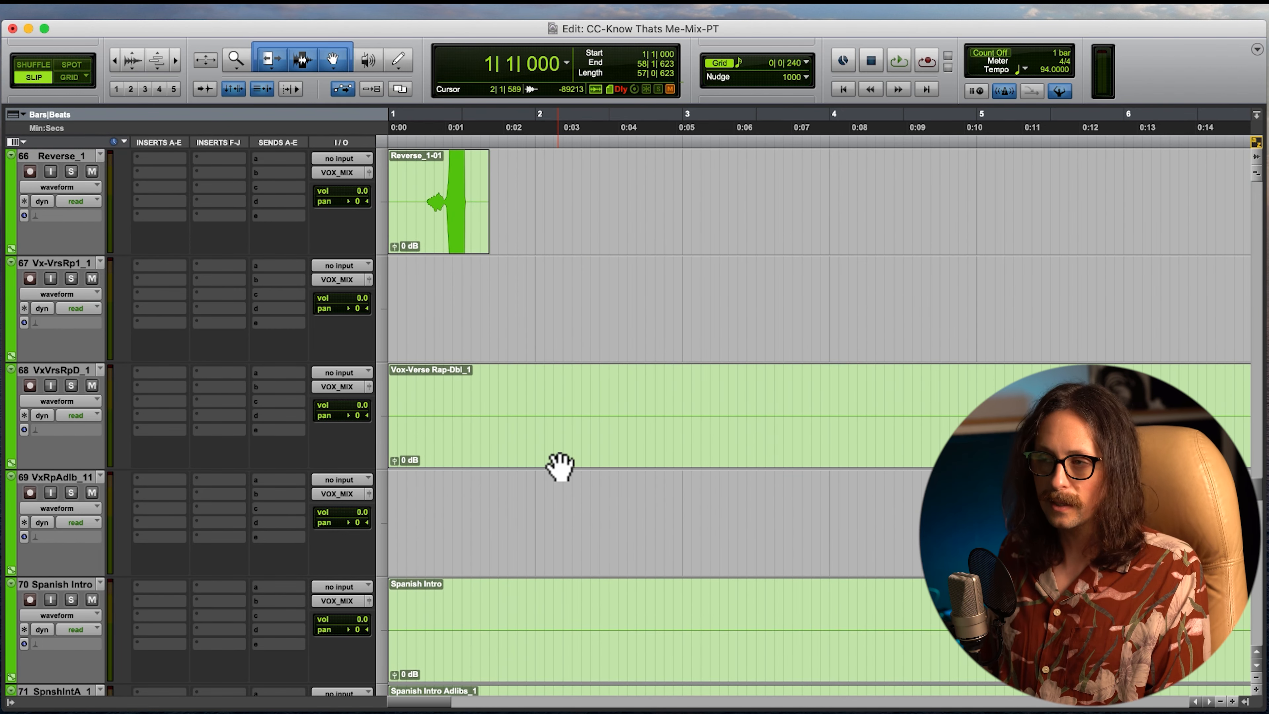
scroll(560, 467, up, 6)
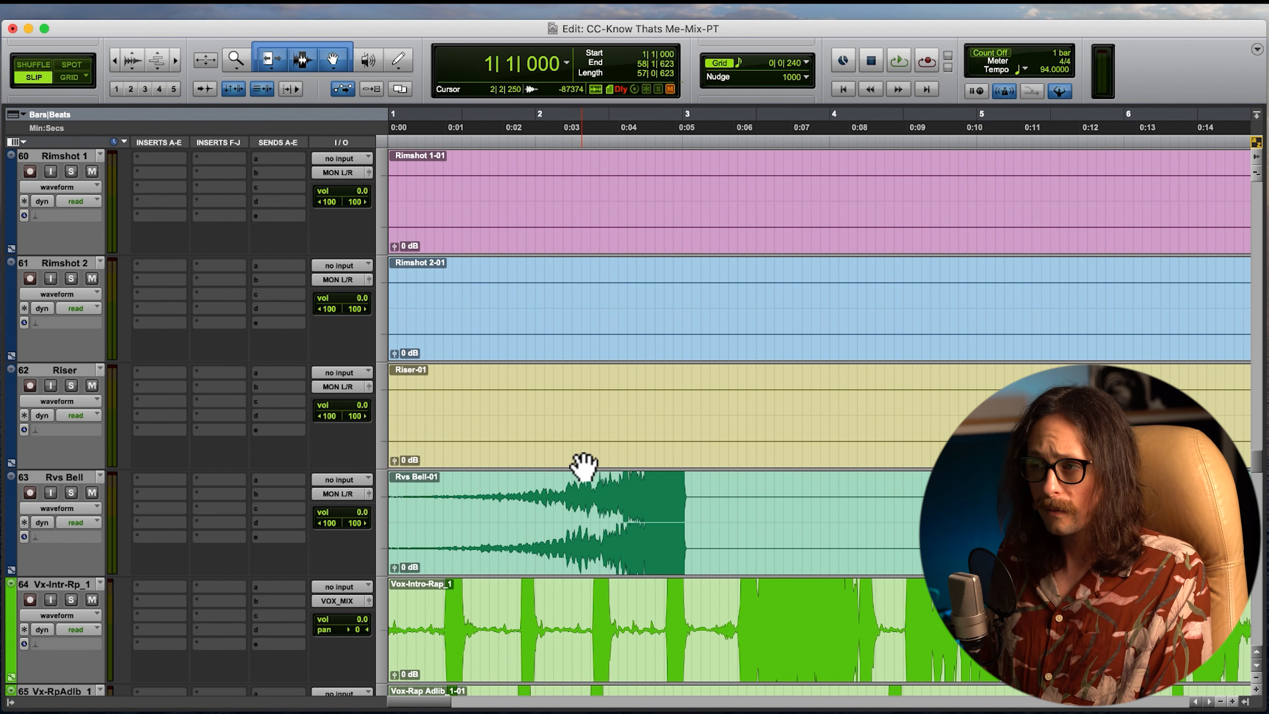
scroll(530, 569, down, 3)
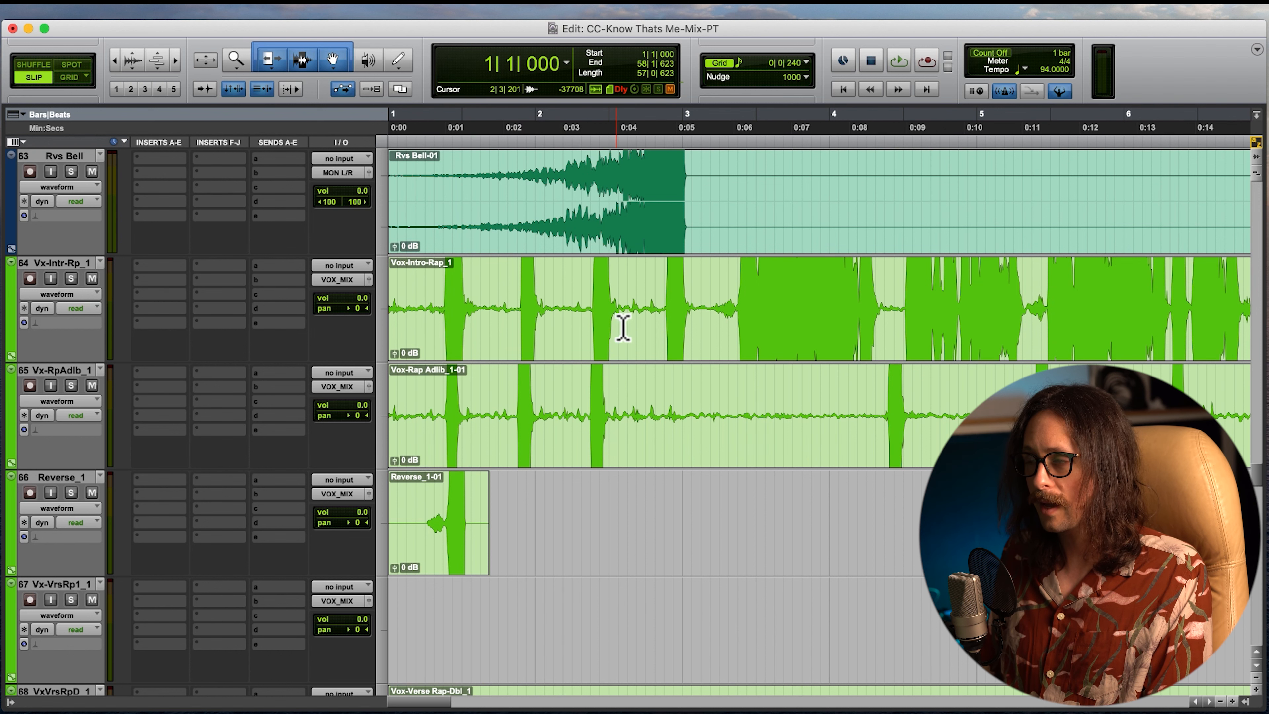
scroll(473, 465, up, 2)
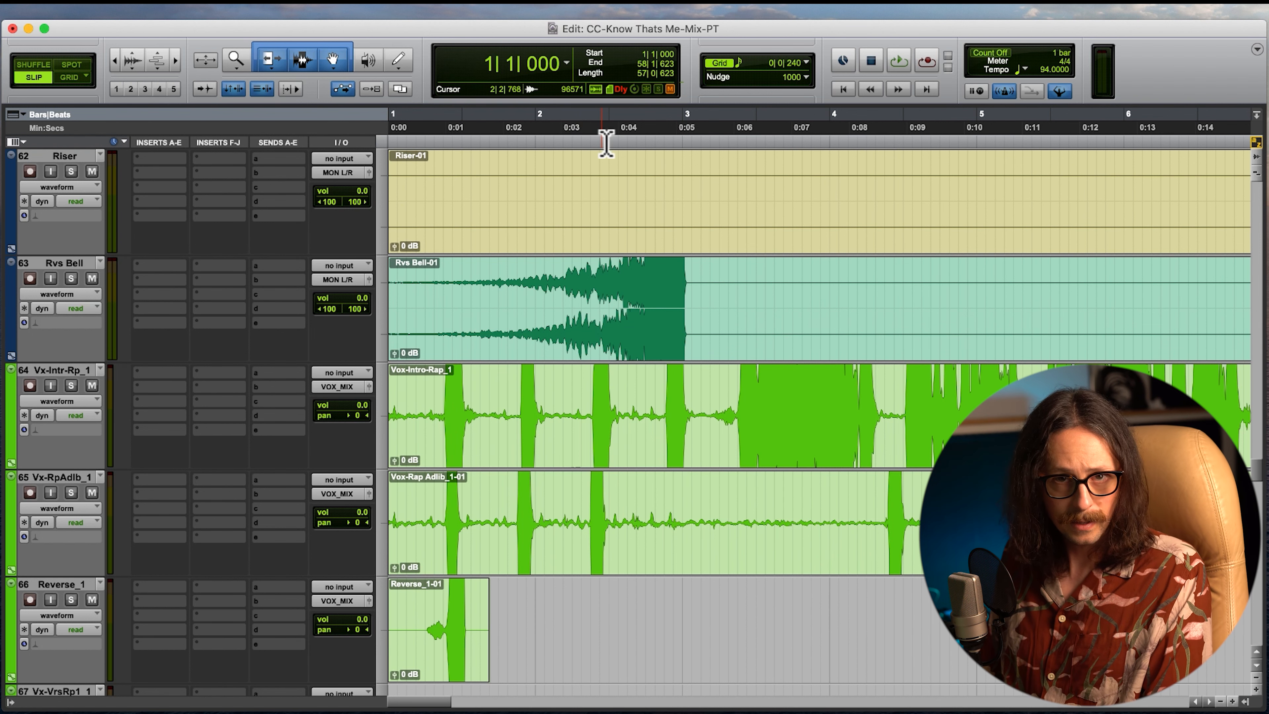
- Unmute and solo the reference track below Master 1 and play it from the start of the session
scroll(519, 427, up, 20)
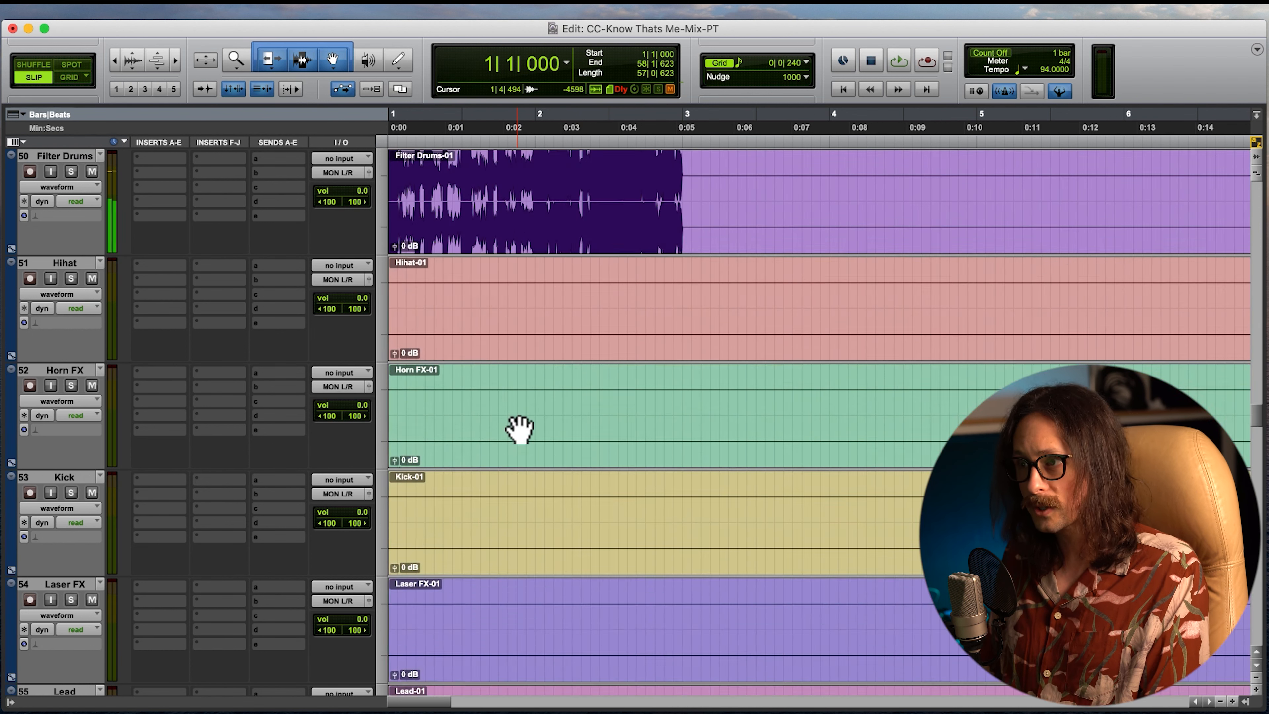
scroll(519, 427, up, 8)
scroll(520, 427, up, 20)
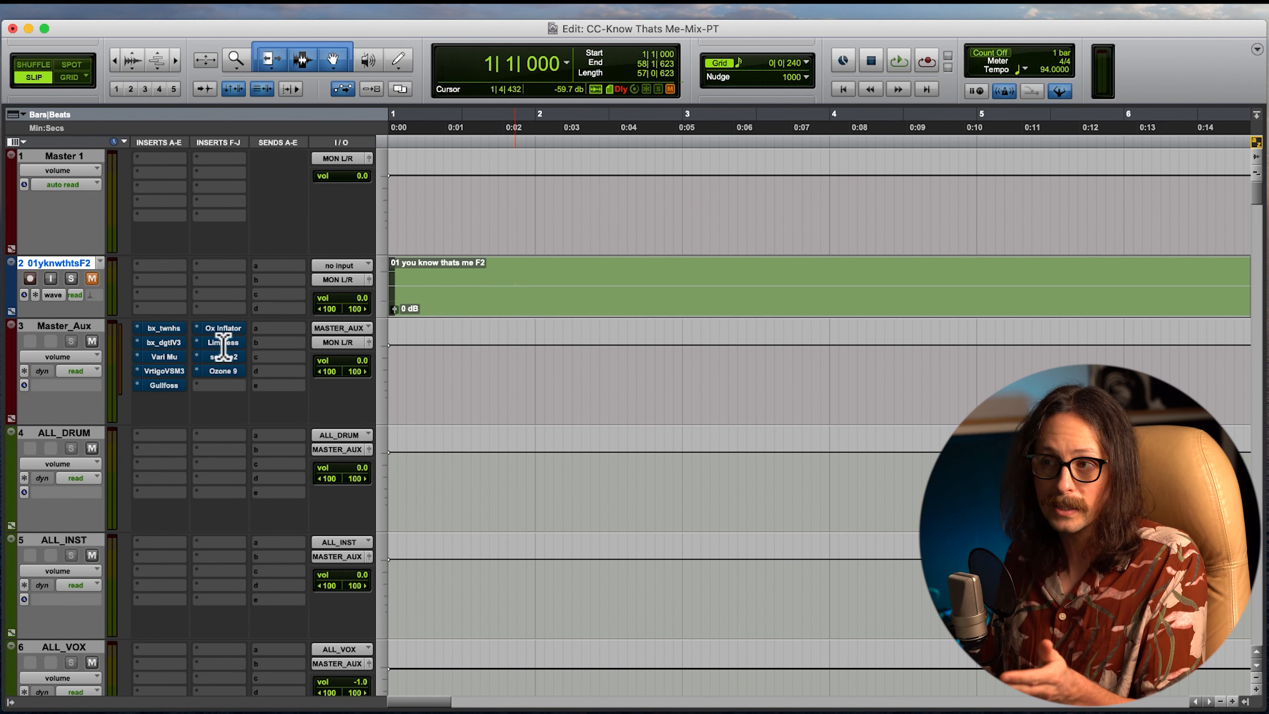
click(92, 278)
click(71, 279)
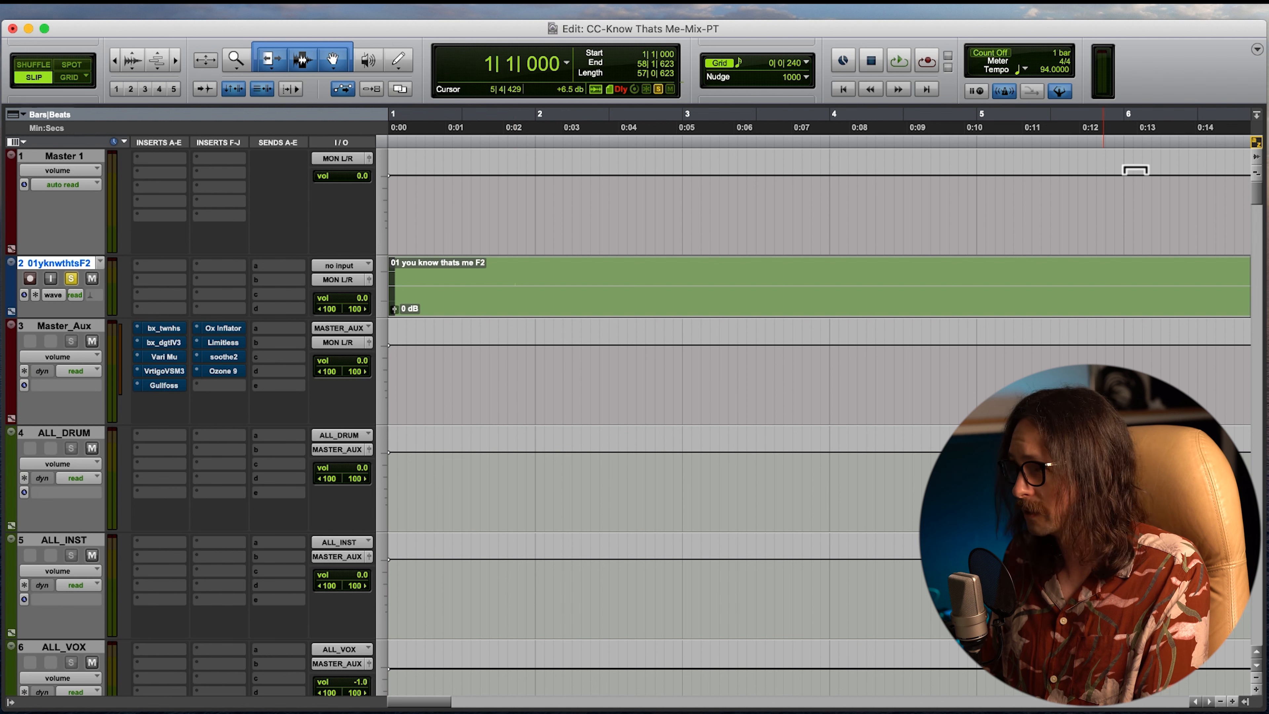
key(space)
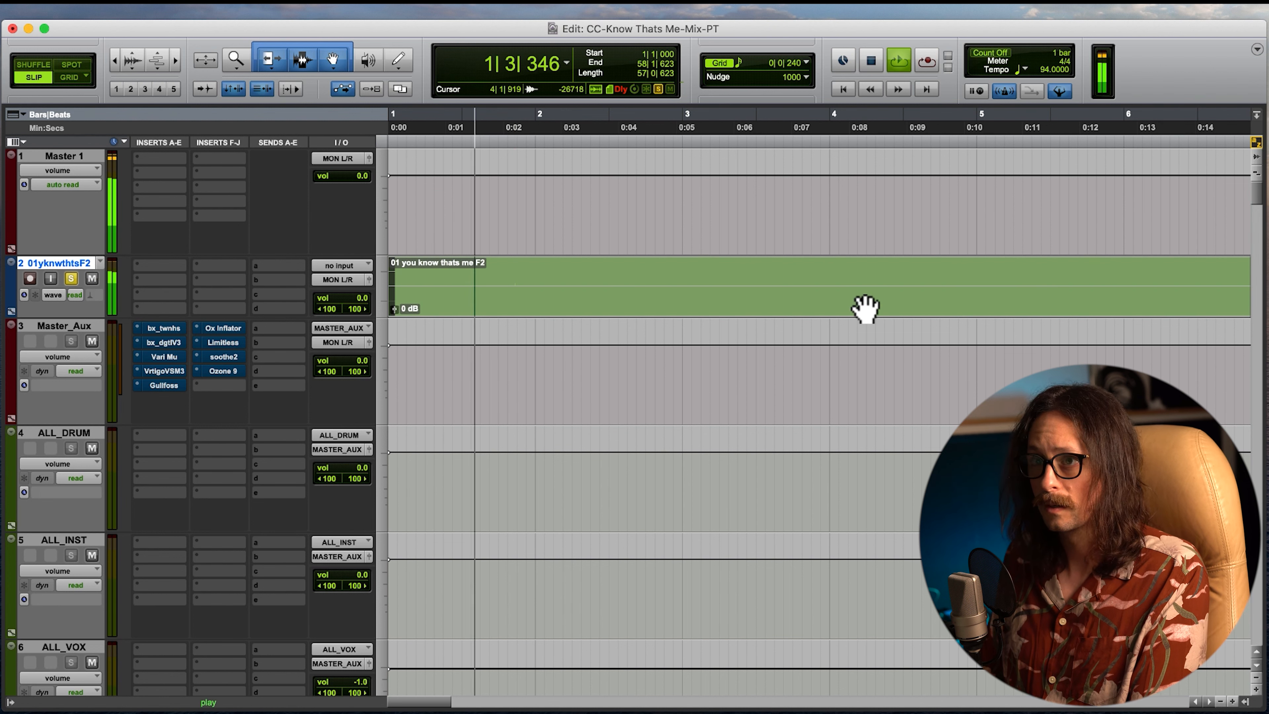
key(space)
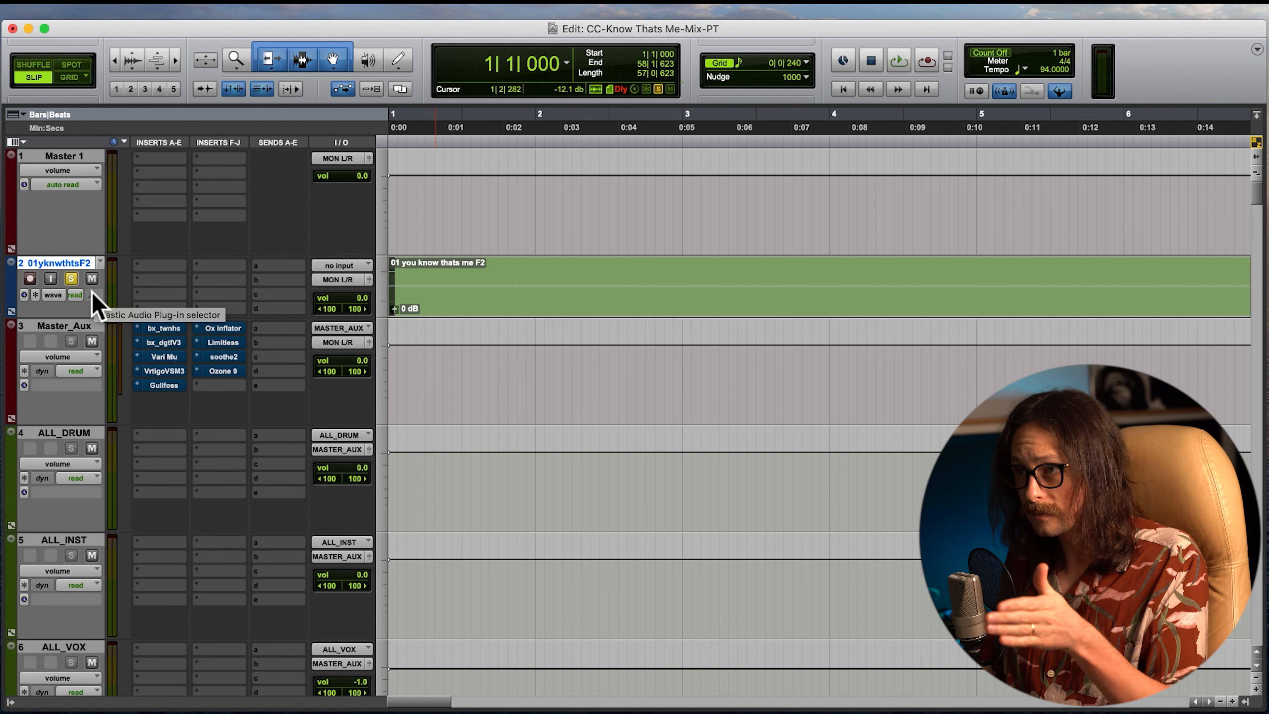
- Set the grid to 1/4 note and replay the soloed reference, placing the edit cursor at about beat 3 of bar 1
click(806, 64)
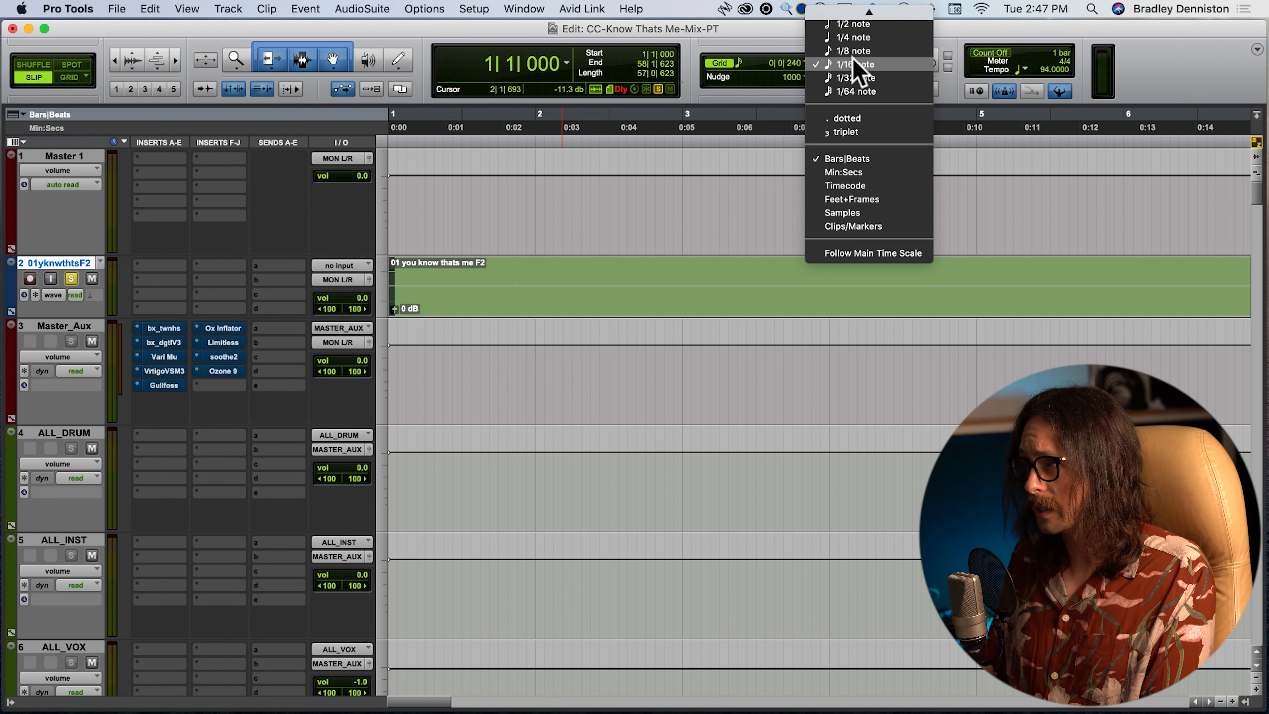
click(871, 37)
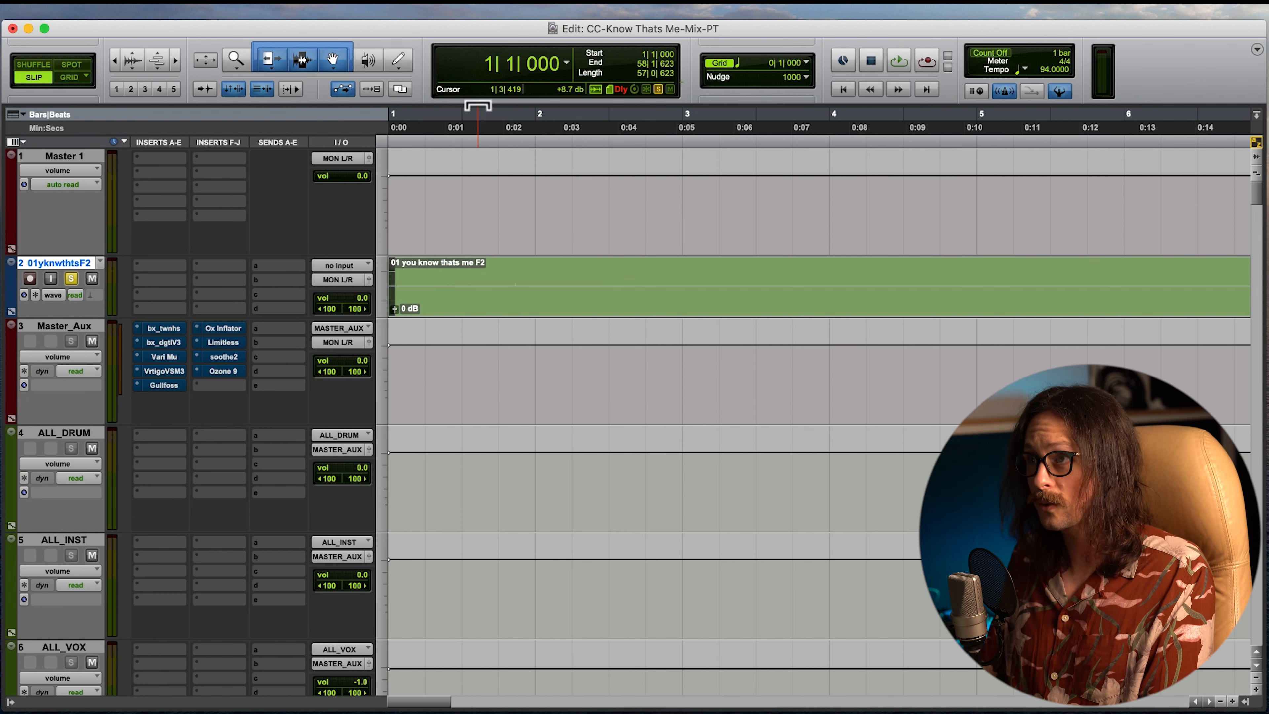
key(space)
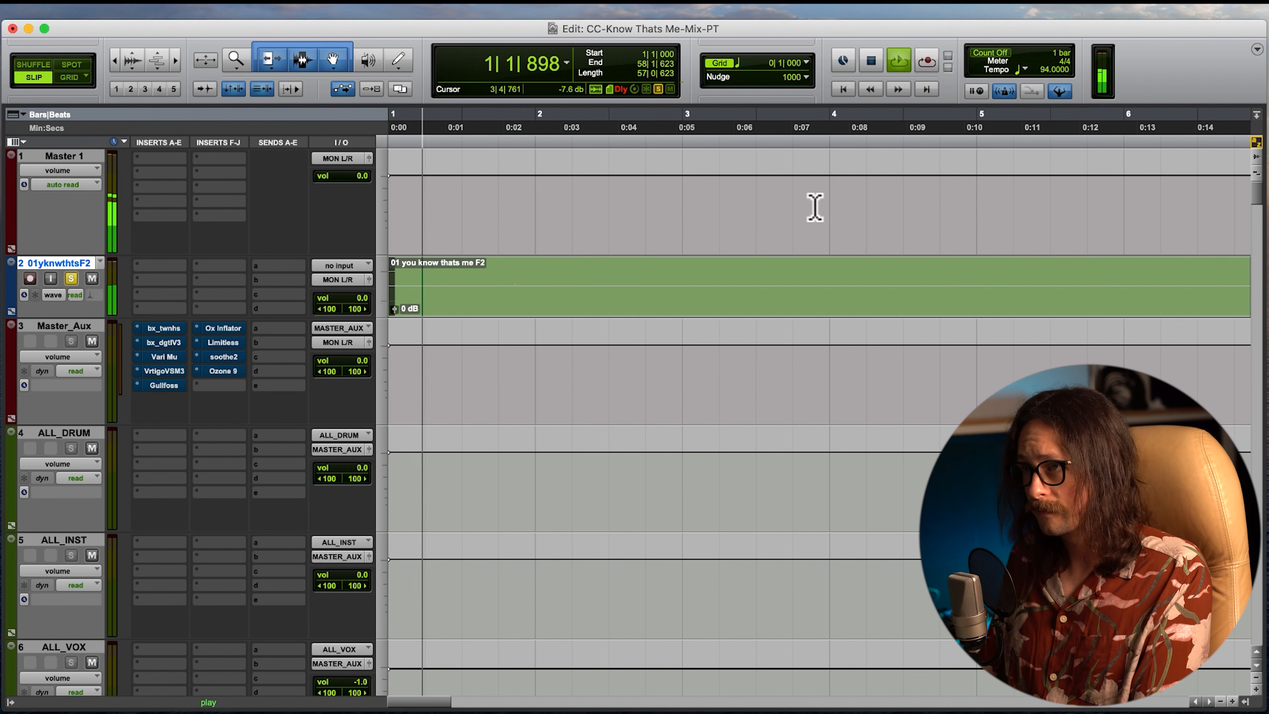
key(space)
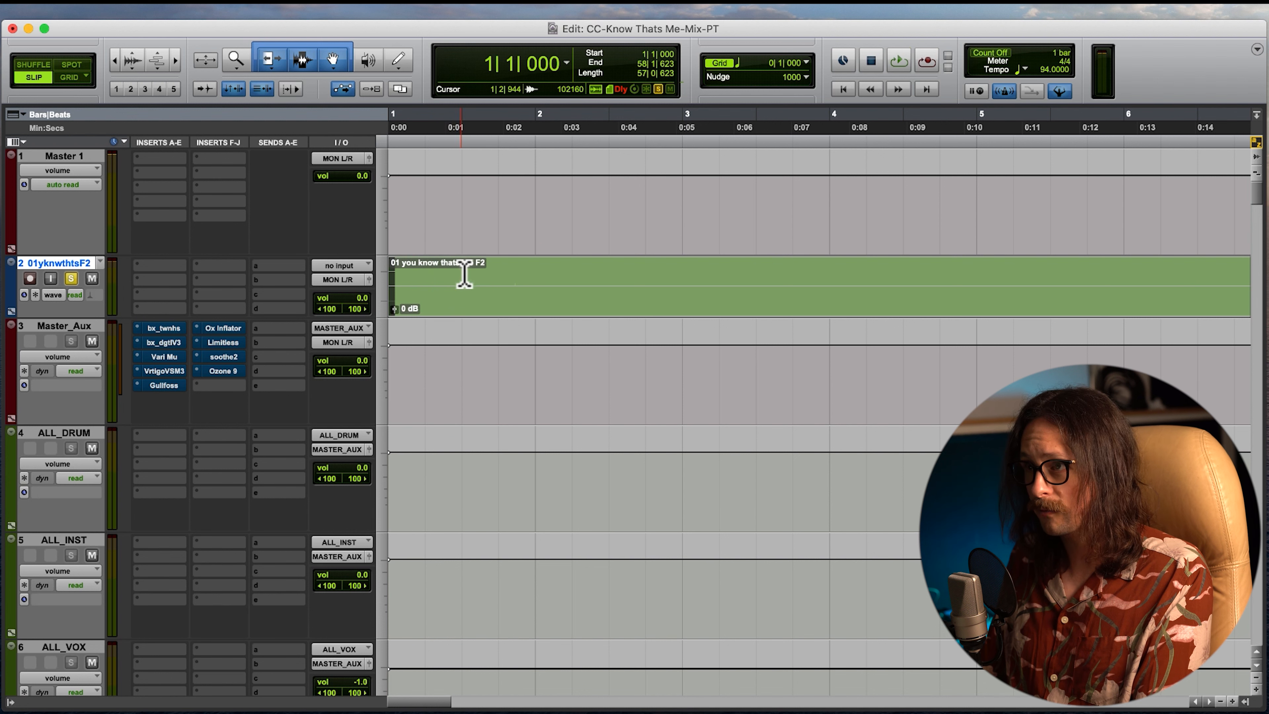
click(462, 284)
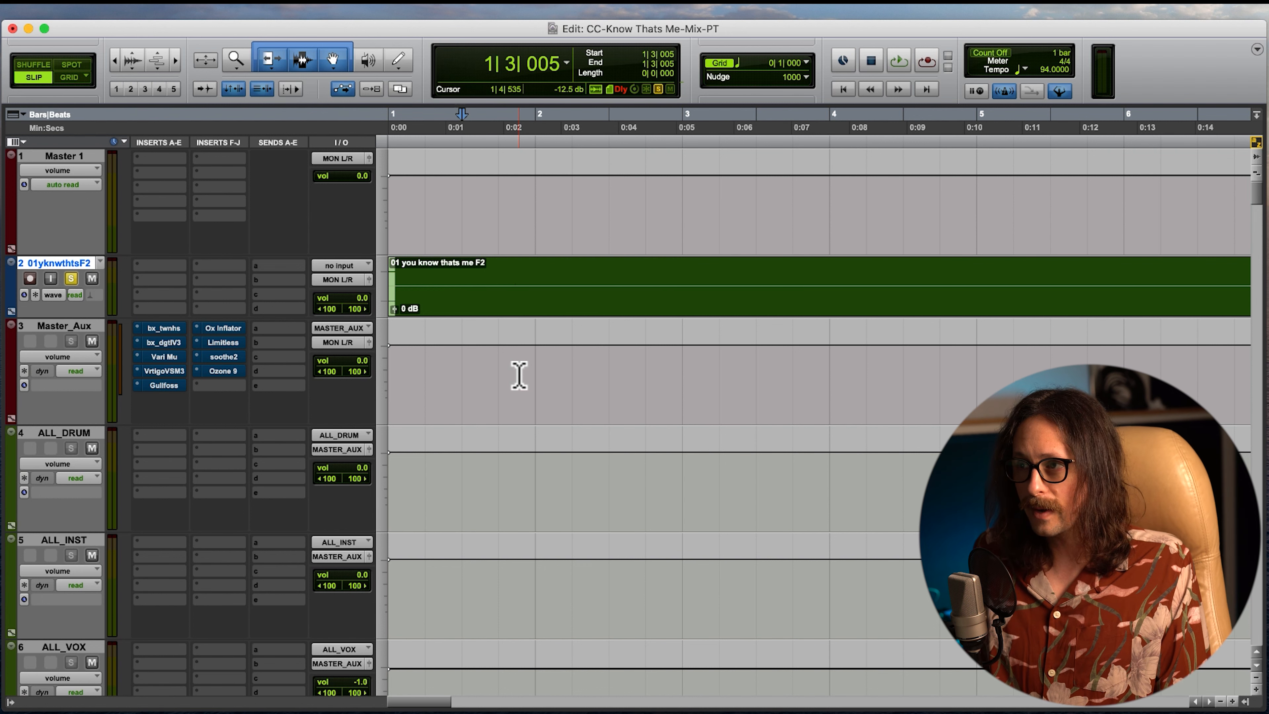
- Select the quiet gap in the Vox-Rap Adlib clip across bar 3 and compare it with the neighbouring intro rap and Rvs Bell tracks
scroll(461, 464, down, 20)
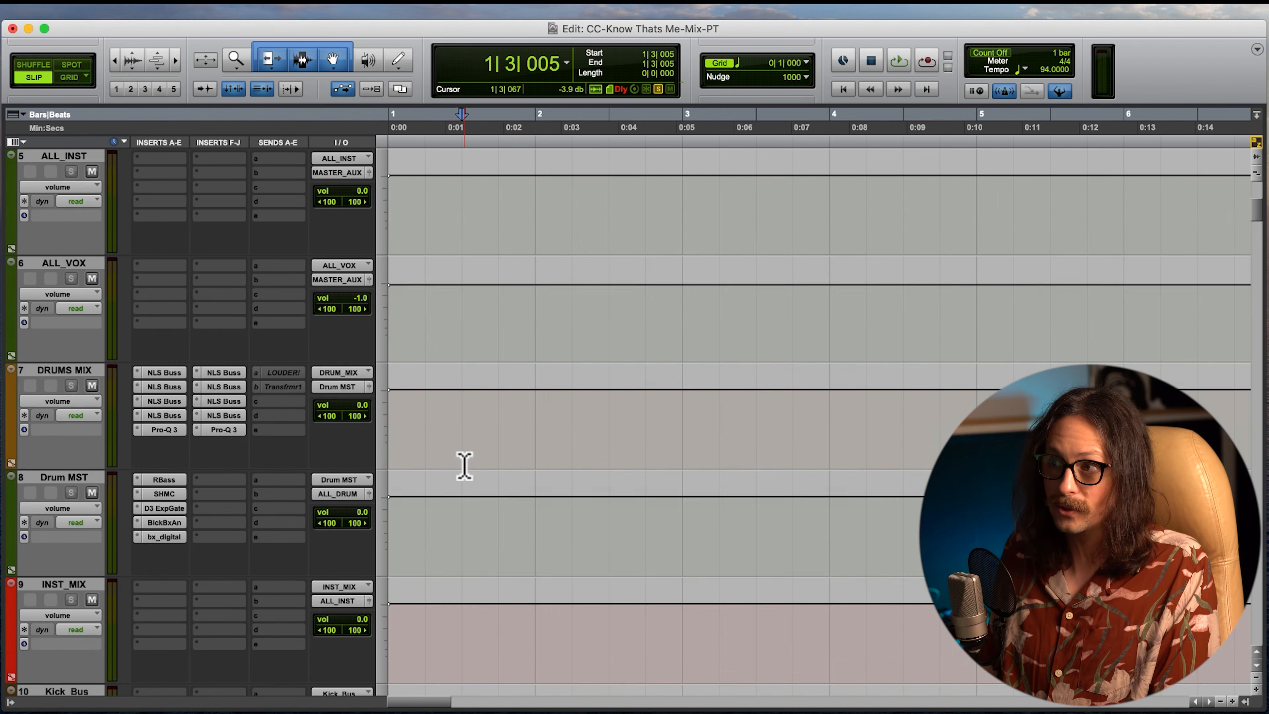
scroll(464, 472, down, 5)
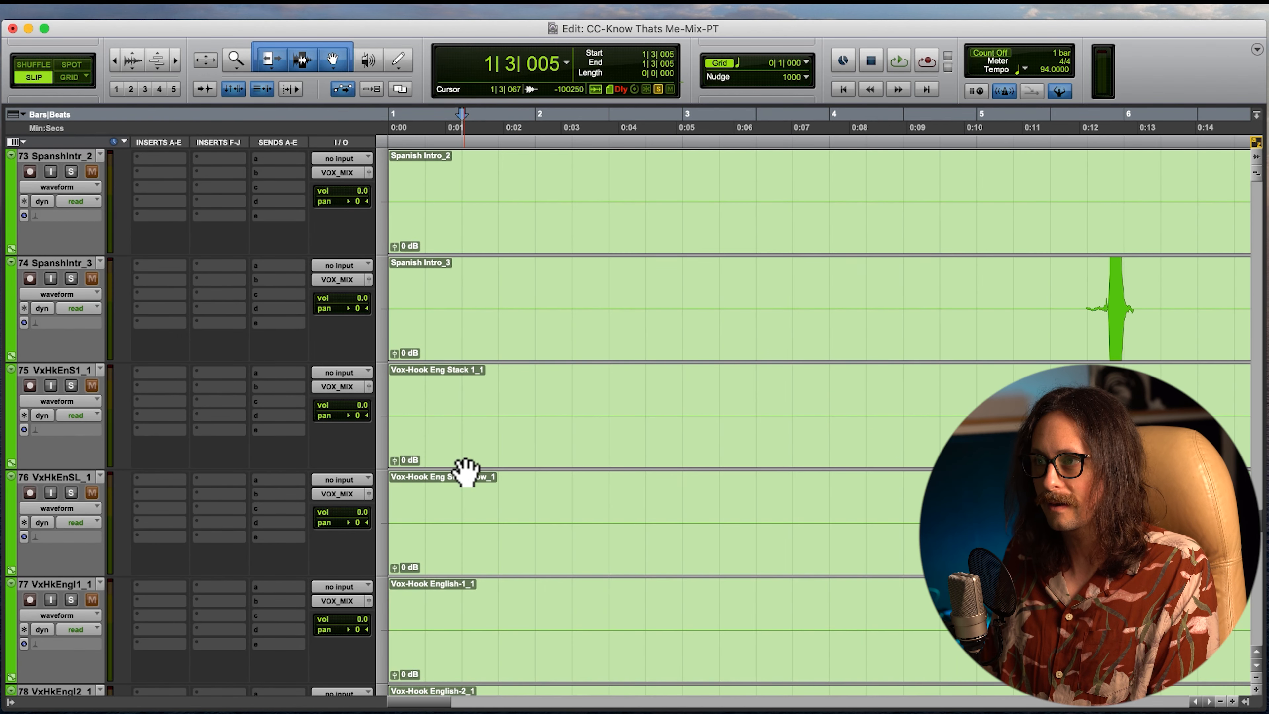
drag(674, 192, 417, 193)
drag(710, 195, 826, 192)
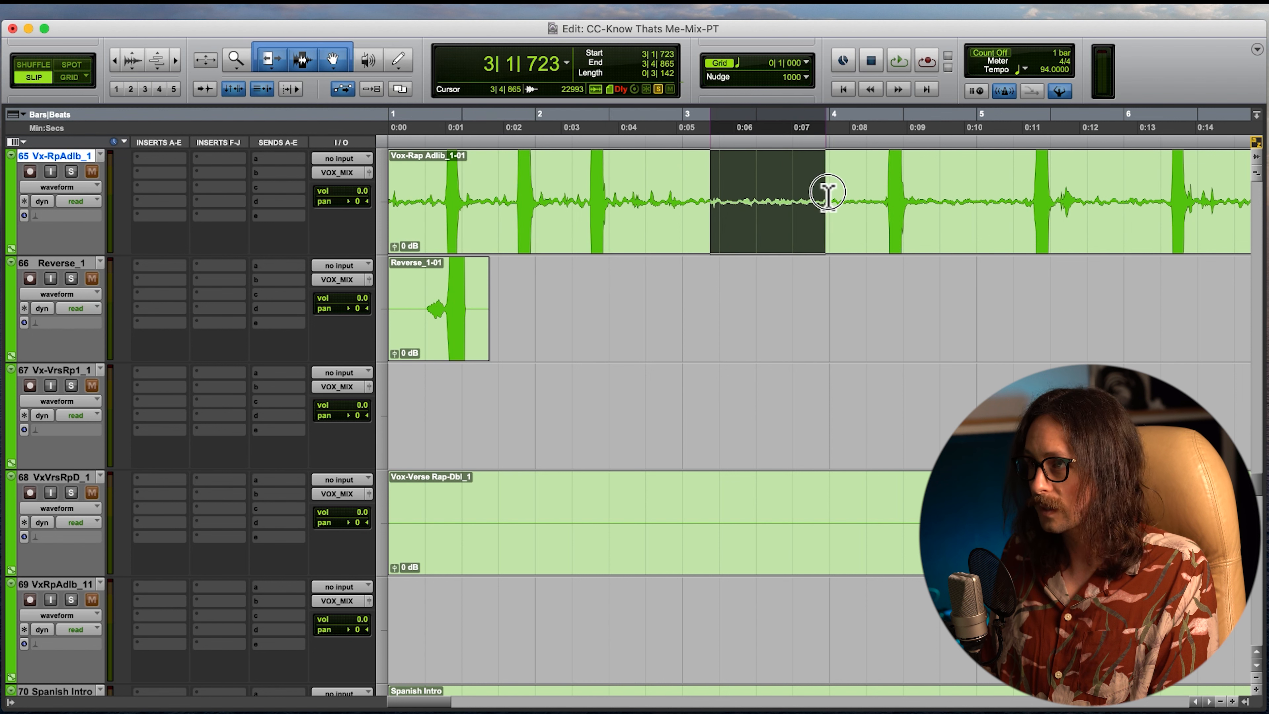
scroll(597, 320, up, 4)
scroll(614, 483, down, 3)
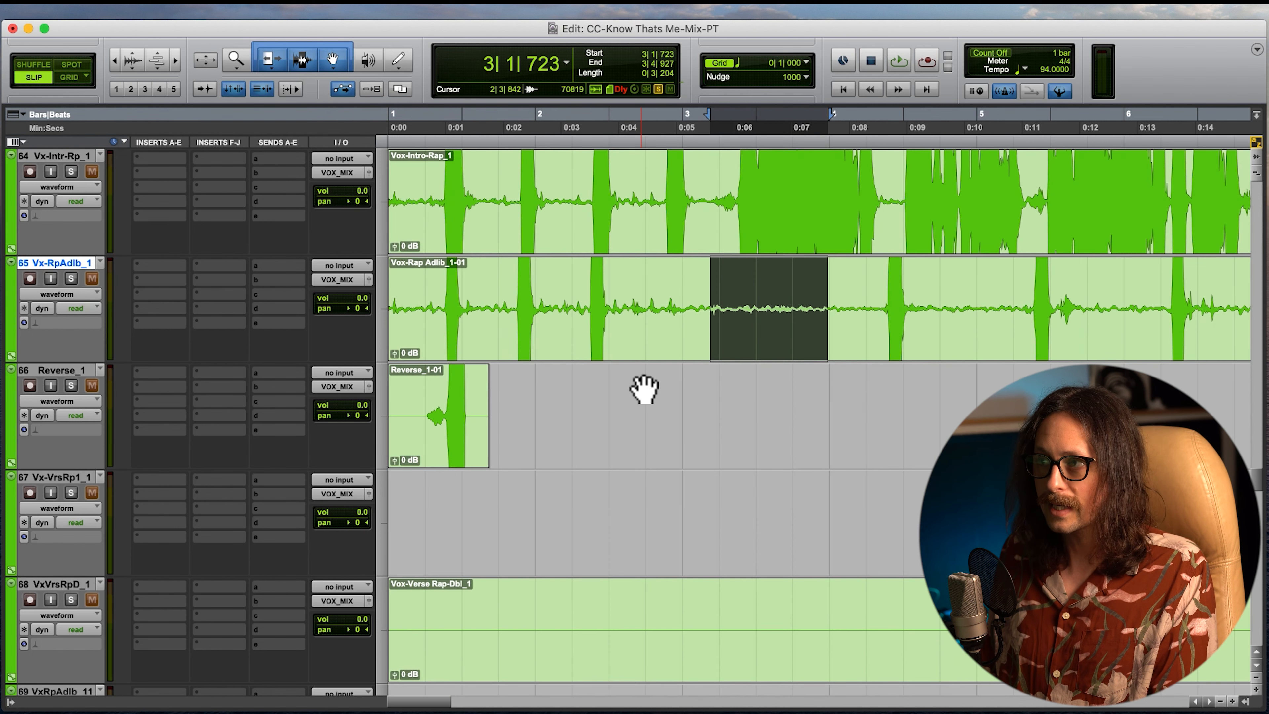
scroll(643, 388, up, 2)
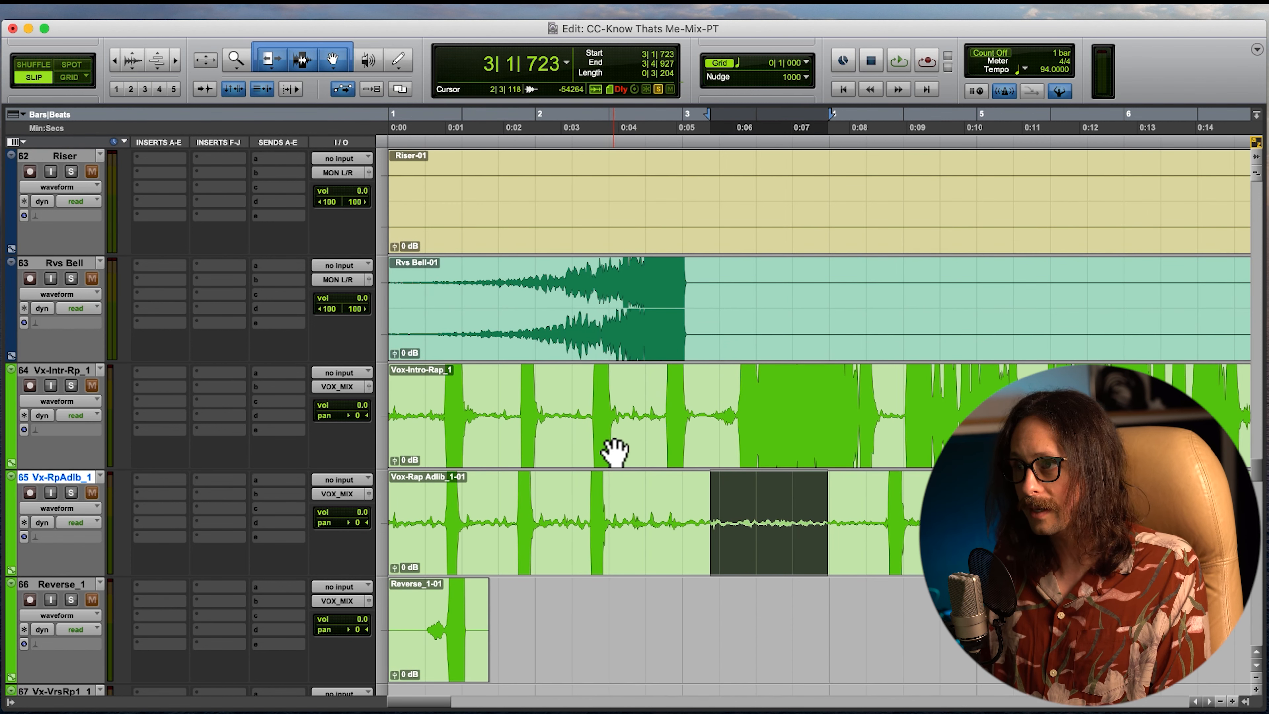